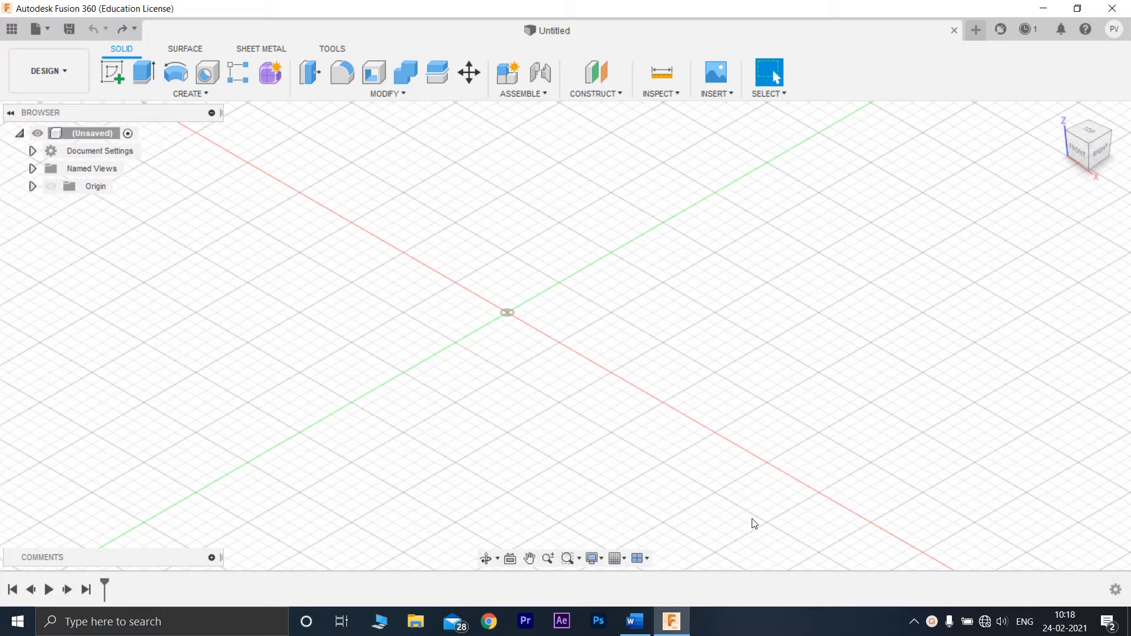
Step: Consult the dimensioned drawing in the Word document, and start a sketch on the horizontal XY plane in Fusion 360
click(646, 624)
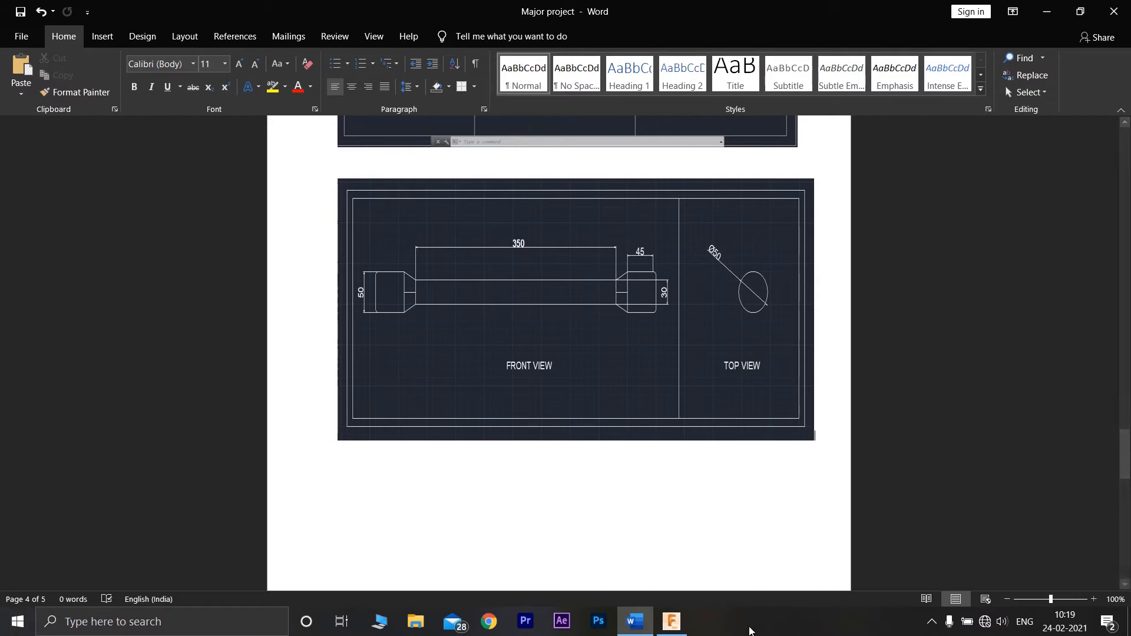
click(691, 598)
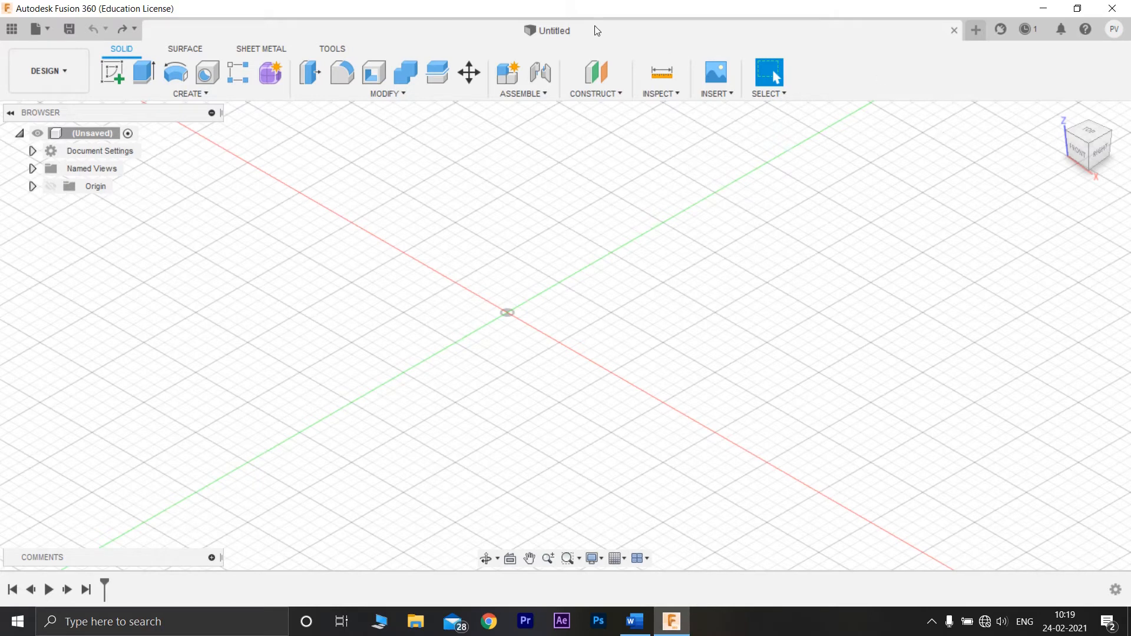
click(116, 76)
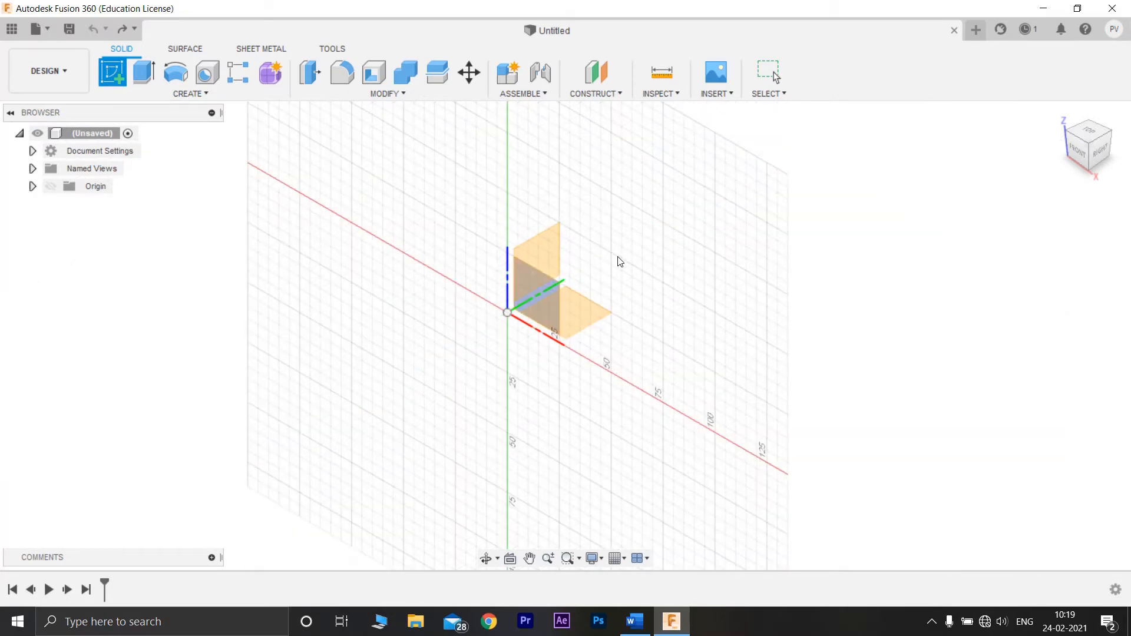
click(1087, 137)
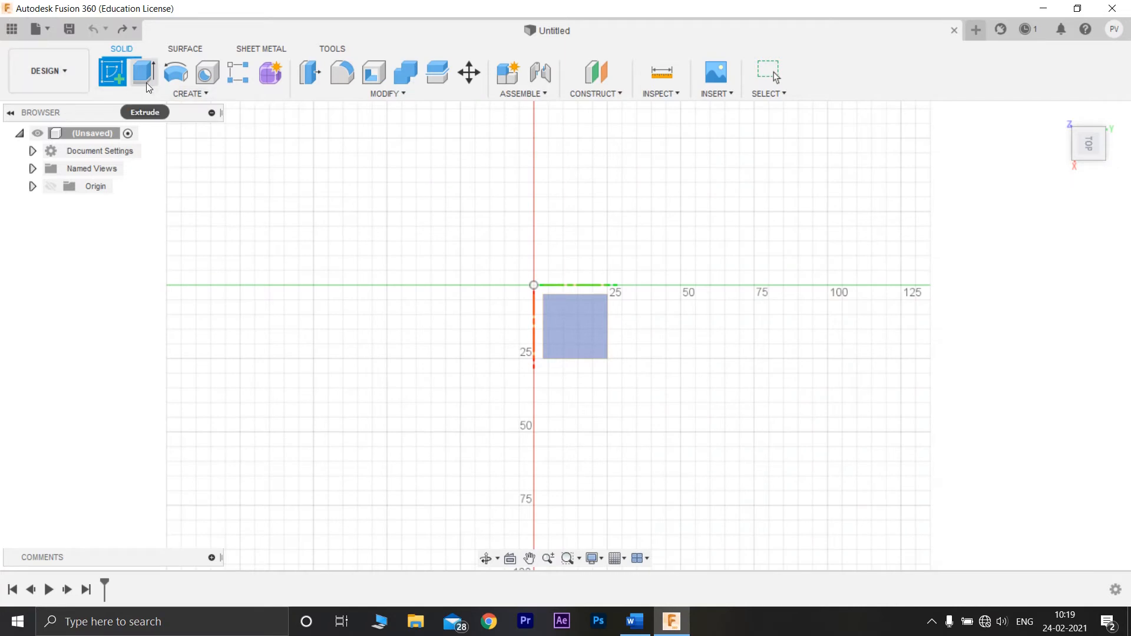
click(114, 75)
click(571, 327)
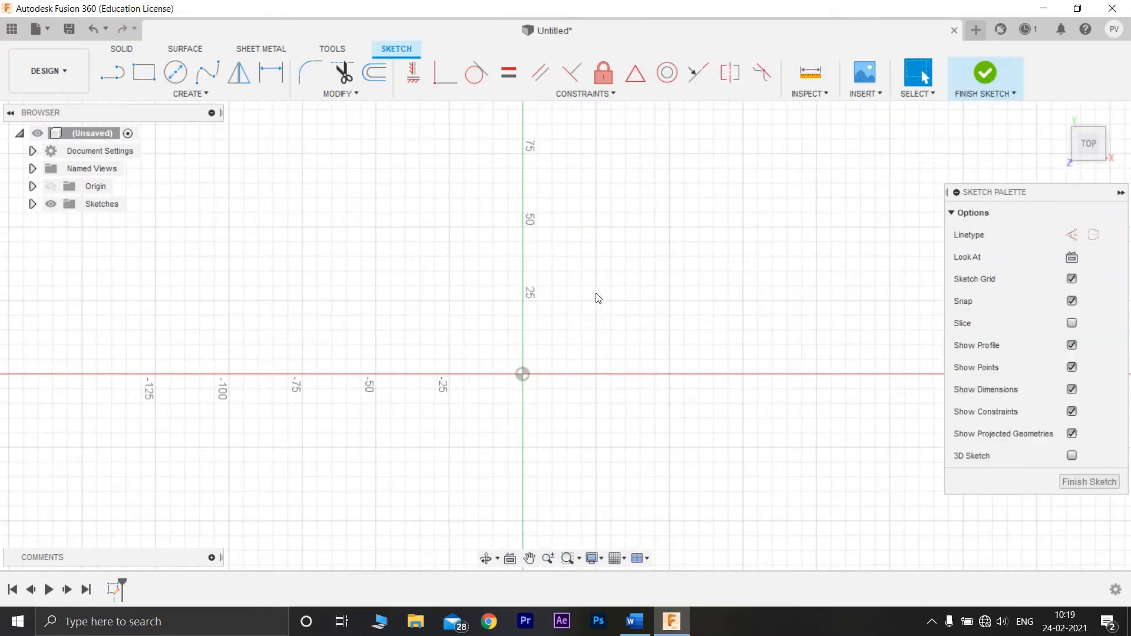
Step: Draw a 30 mm diameter circle centred 25 mm from the origin along both axes
click(176, 73)
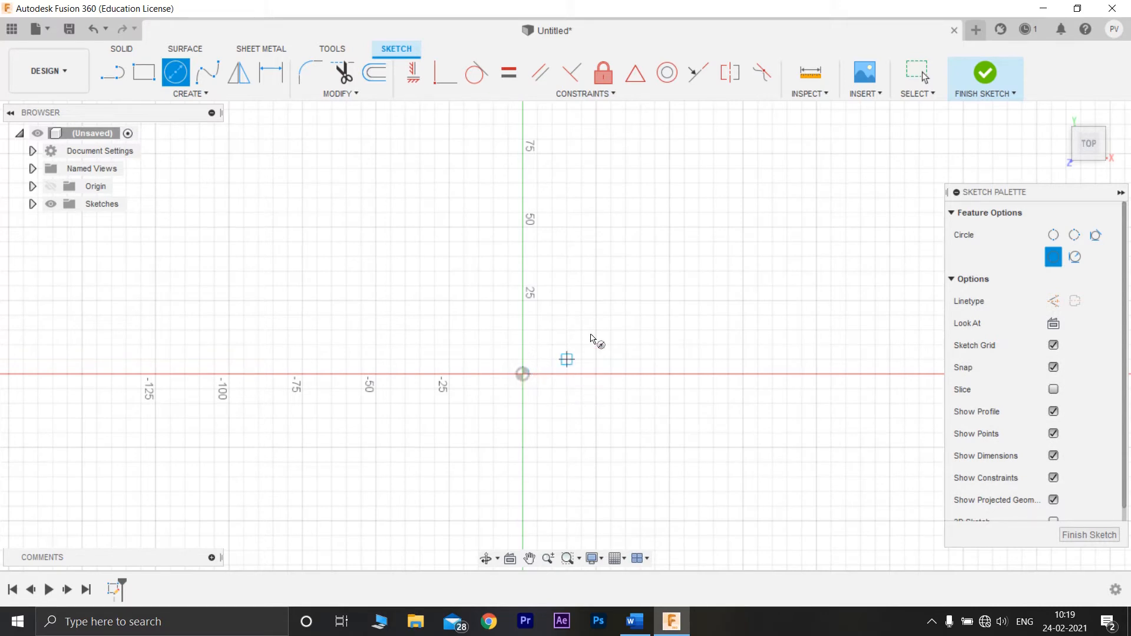
click(596, 300)
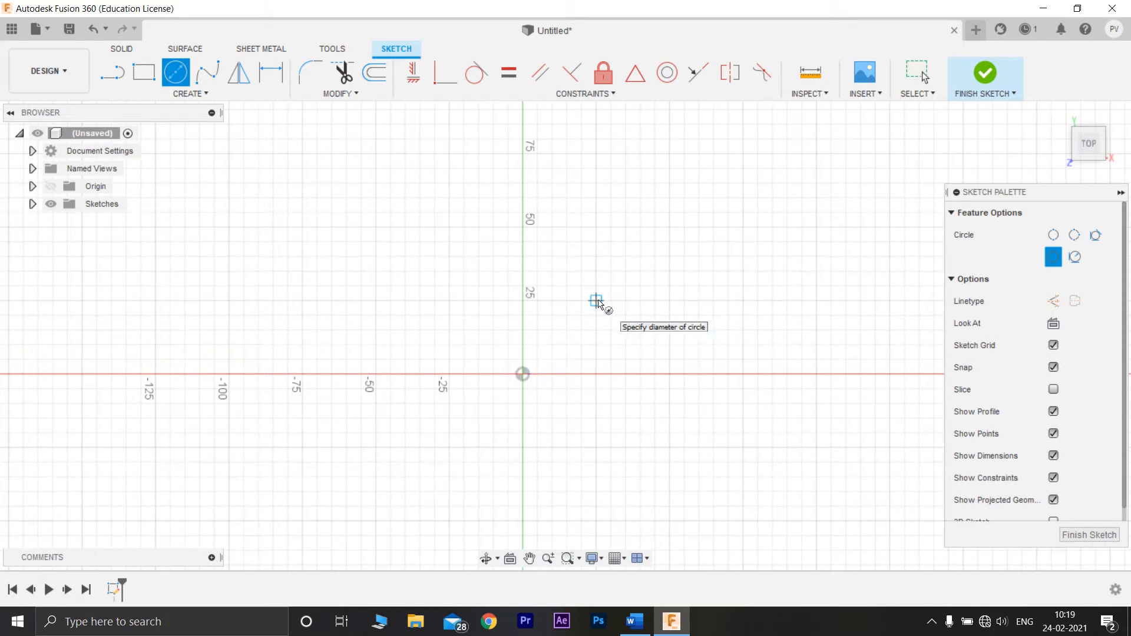
text(30)
key(Return)
key(Escape)
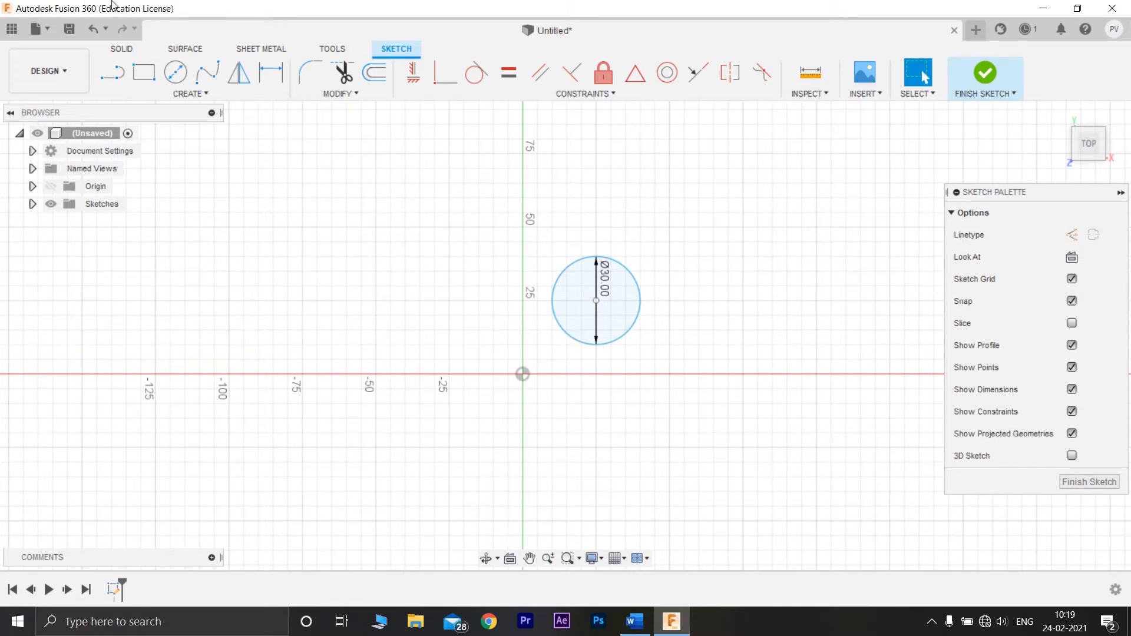
Step: Extrude the 30 mm circle upward by 350 mm as a new body
click(122, 53)
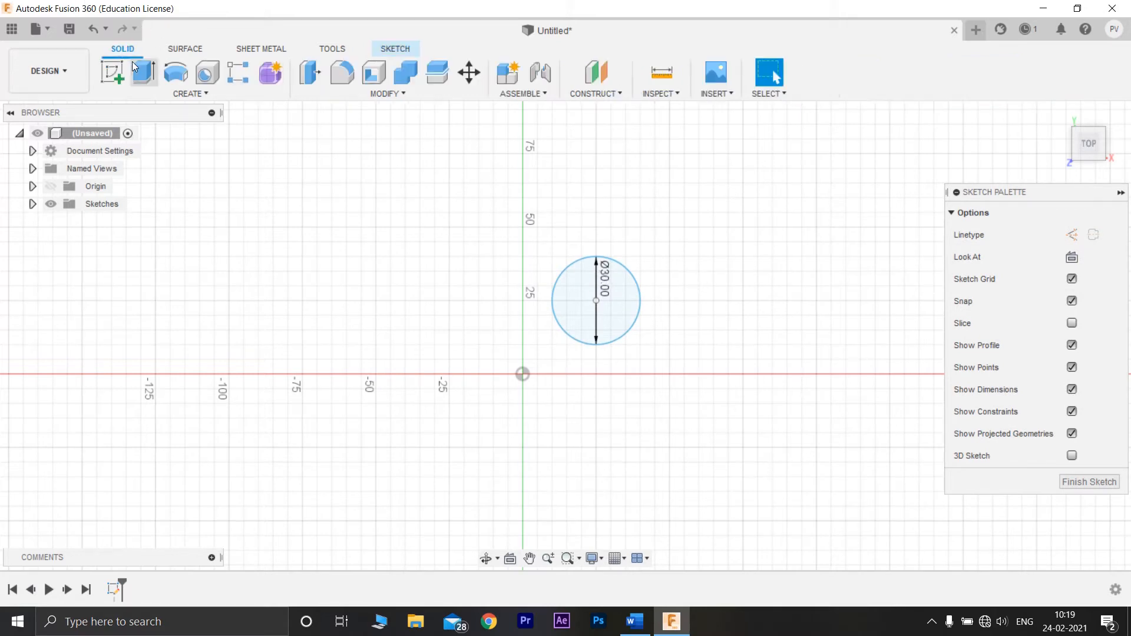
click(142, 87)
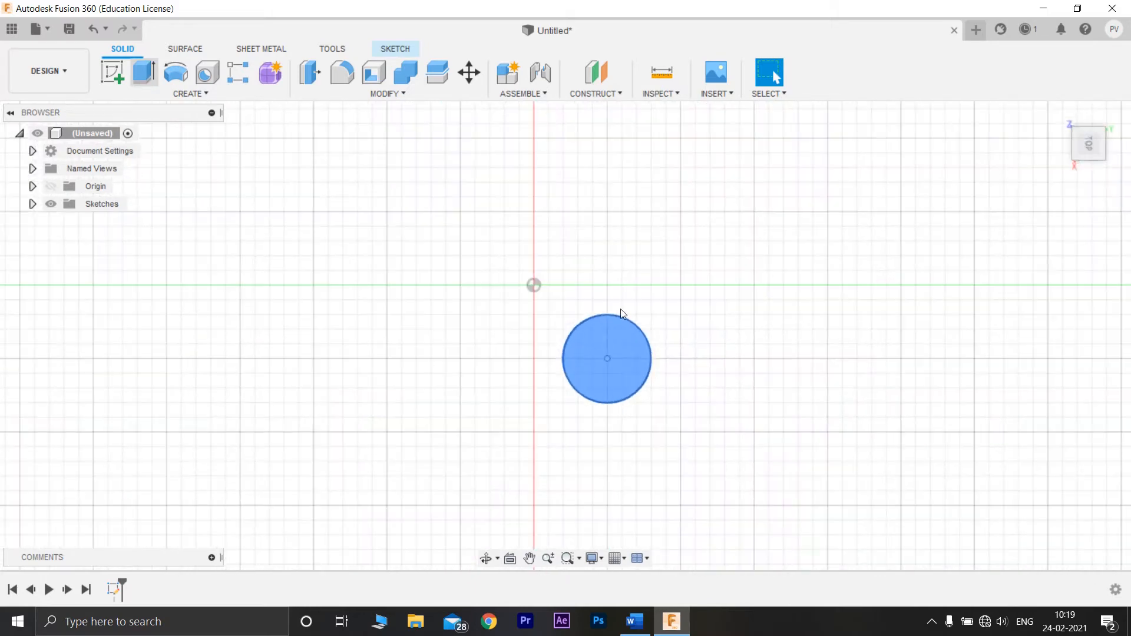
click(608, 367)
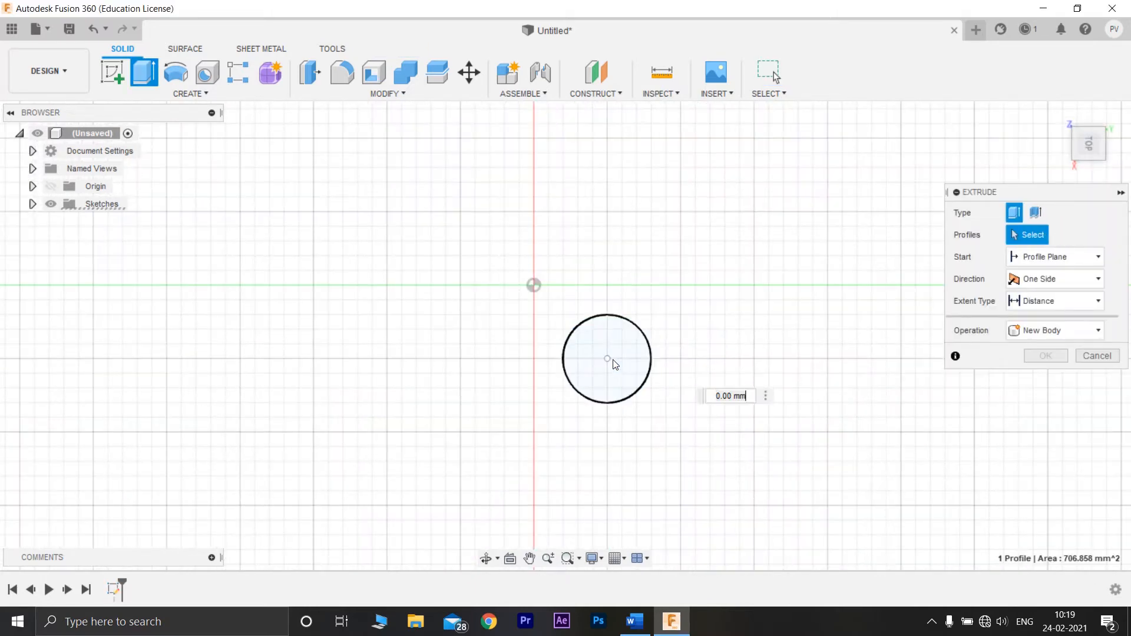
drag(1089, 150, 1094, 162)
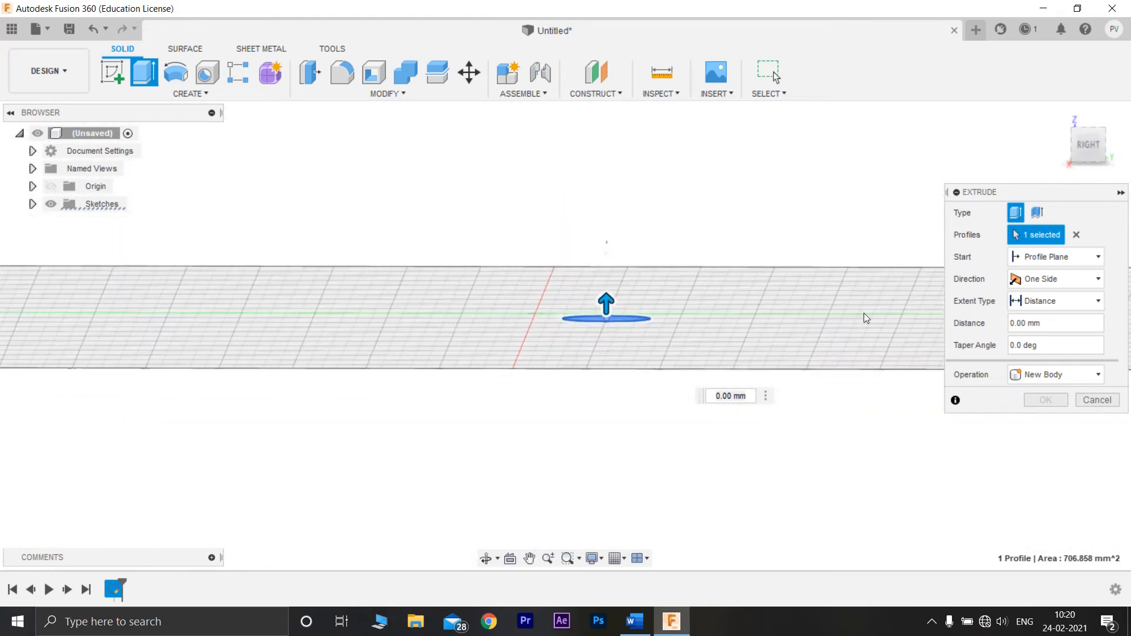
drag(606, 303, 648, 171)
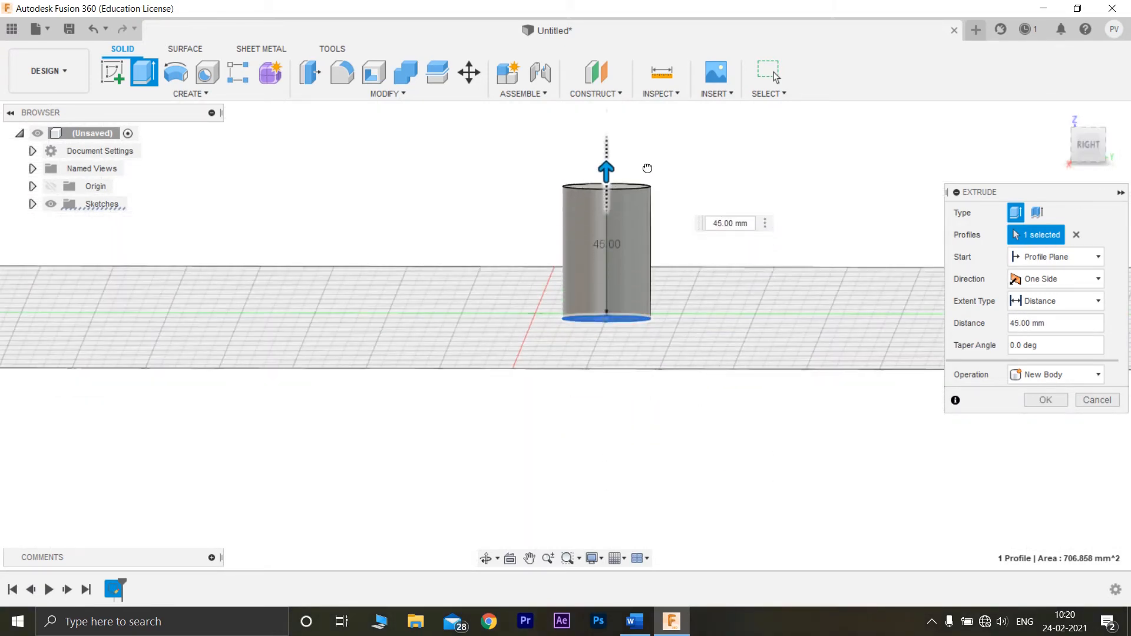
click(1015, 323)
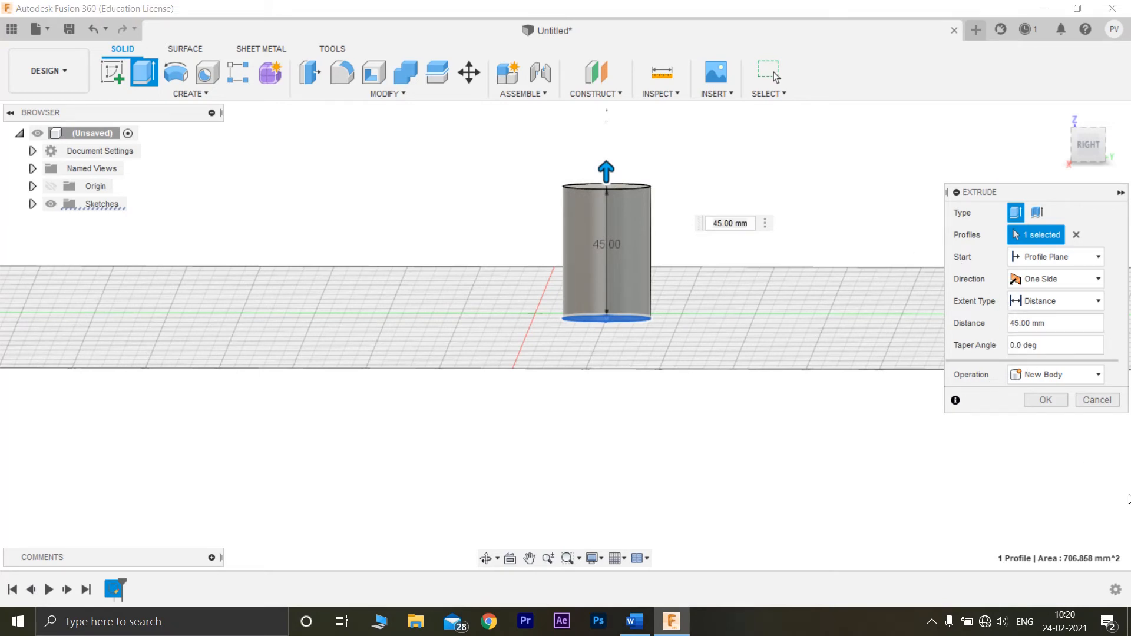
key(BackSpace)
key(BackSpace)
text(35)
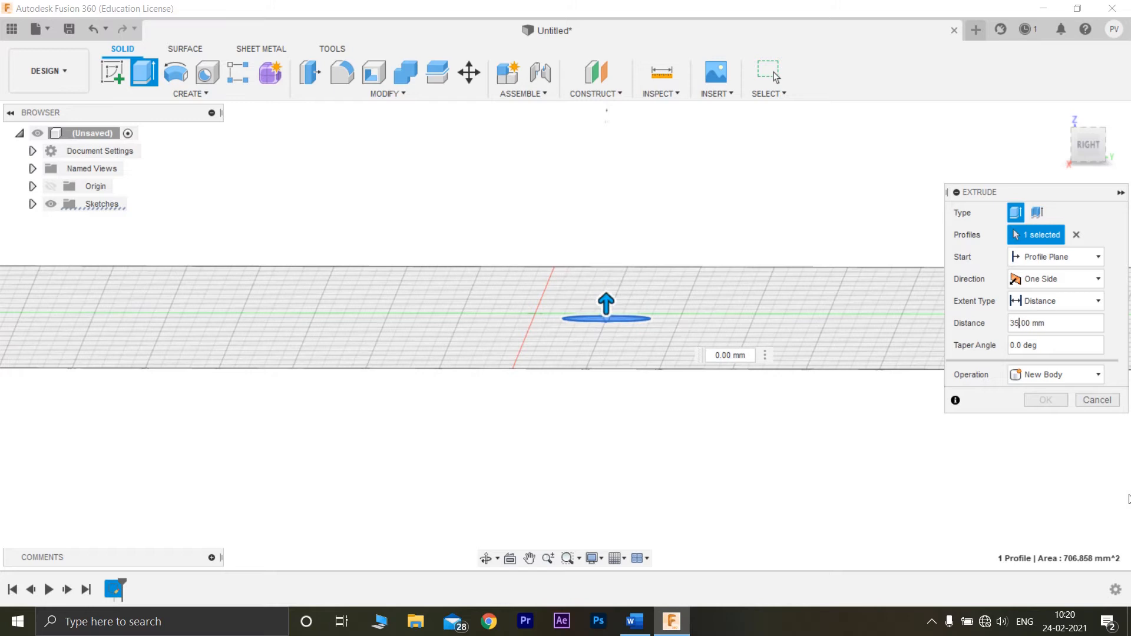
text(0)
key(Return)
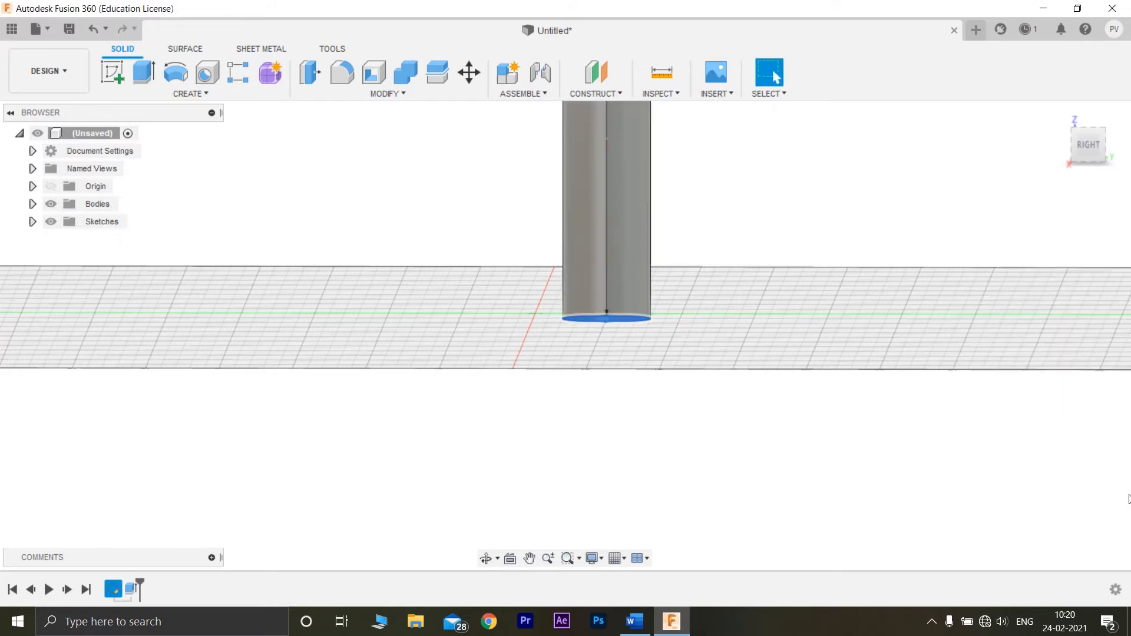
Step: Examine the whole extruded rod, check the end-piece dimensions in the Word reference drawing, and return to Fusion 360
scroll(740, 195, up, 2)
scroll(714, 217, down, 4)
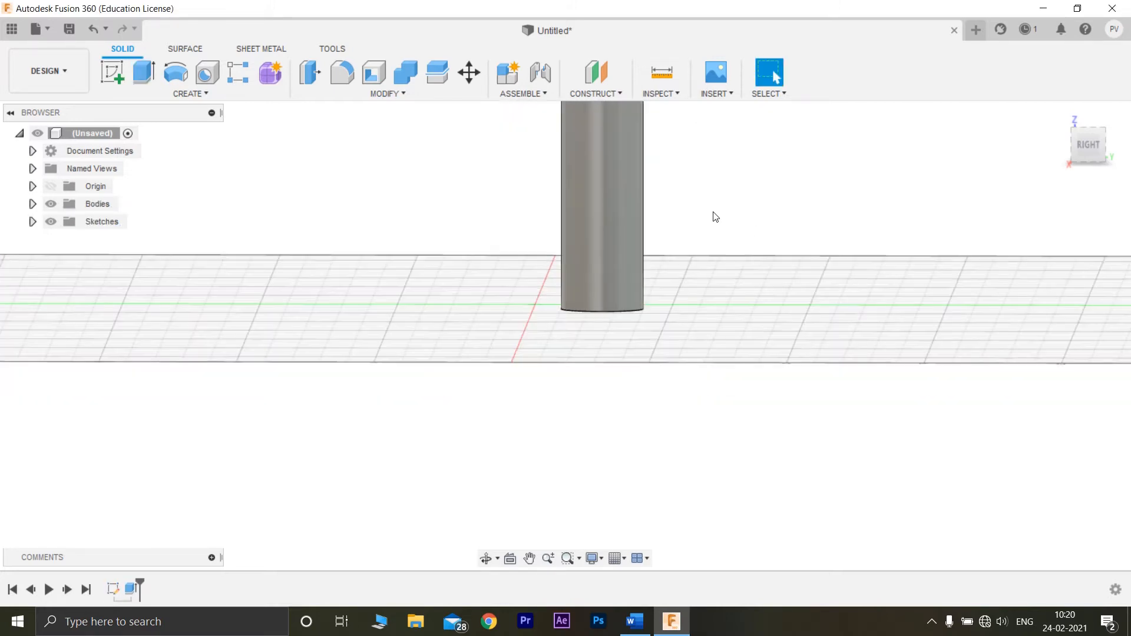
scroll(630, 377, down, 1)
scroll(765, 295, down, 3)
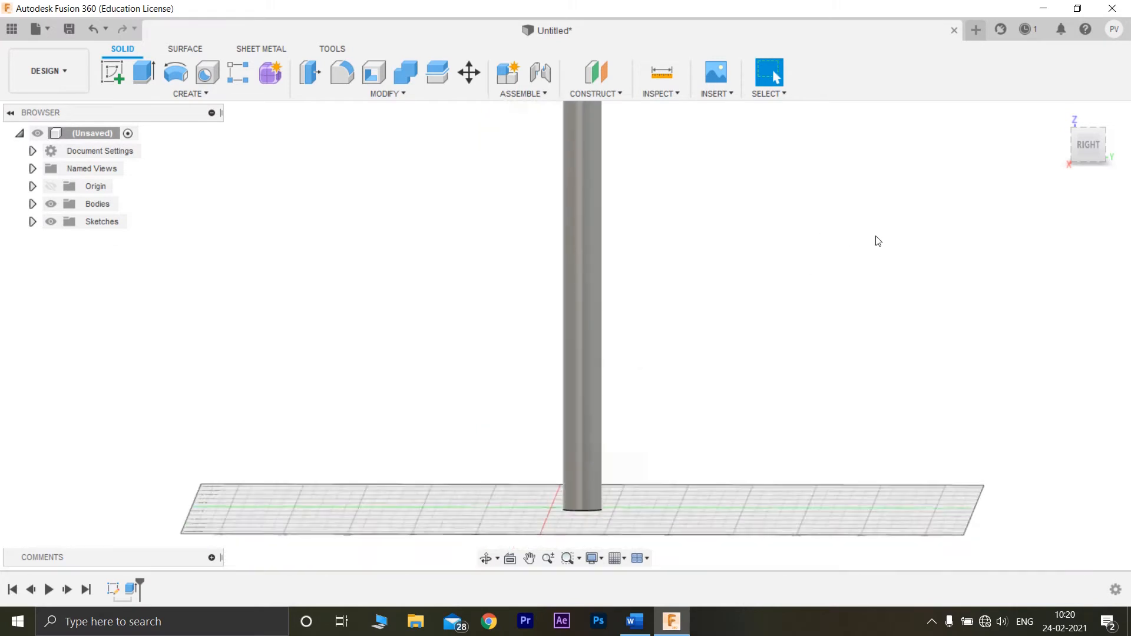
click(1059, 113)
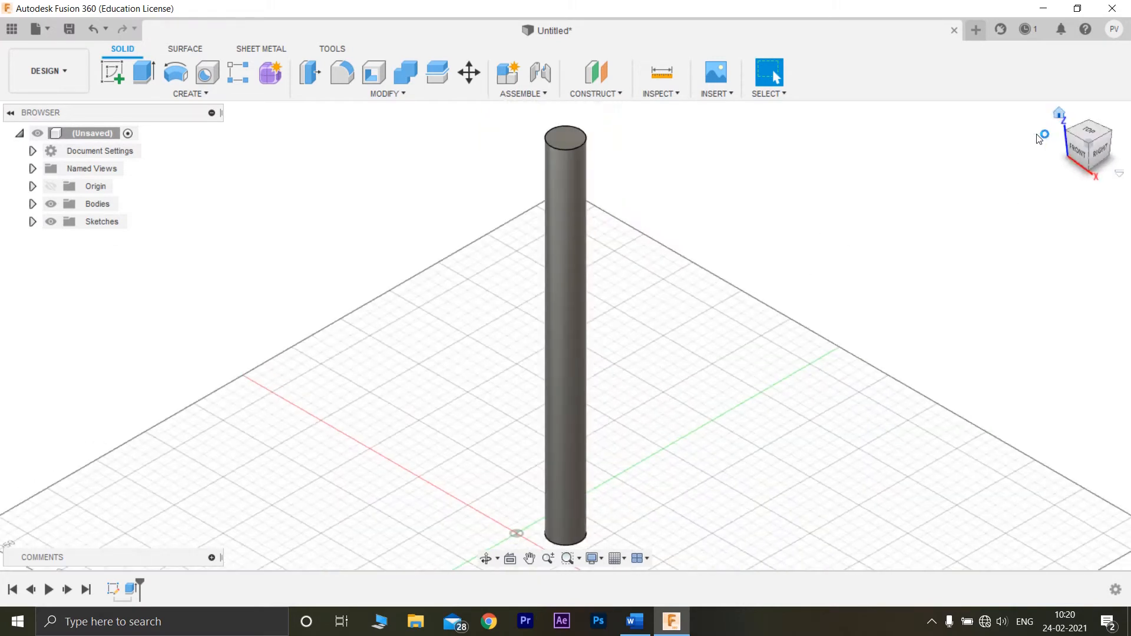
drag(748, 341, 730, 323)
key(Escape)
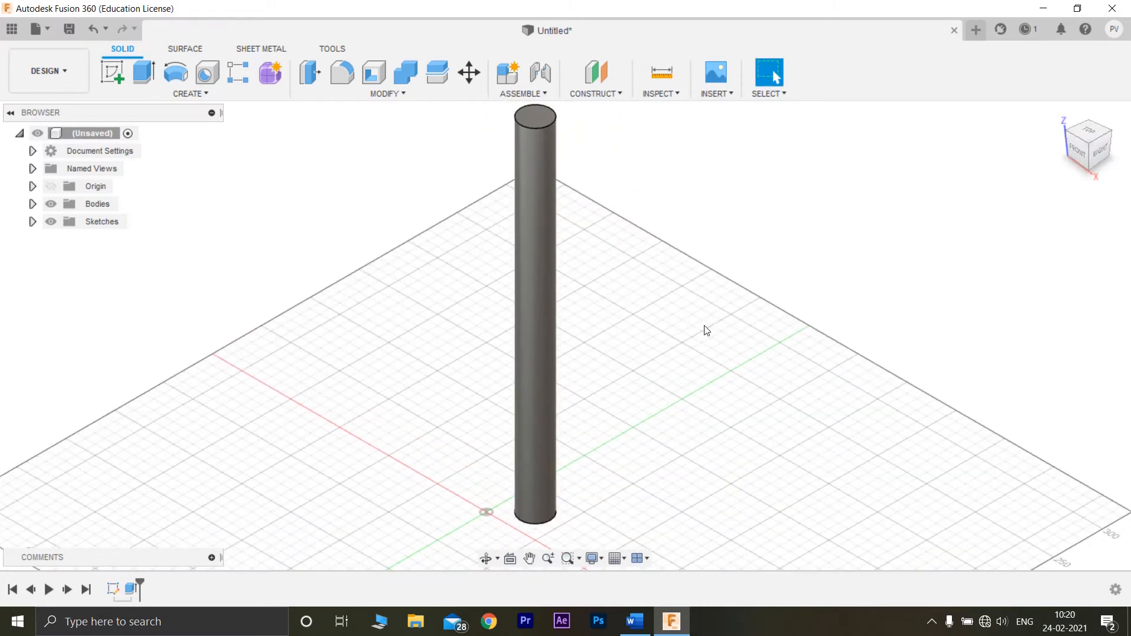
click(634, 621)
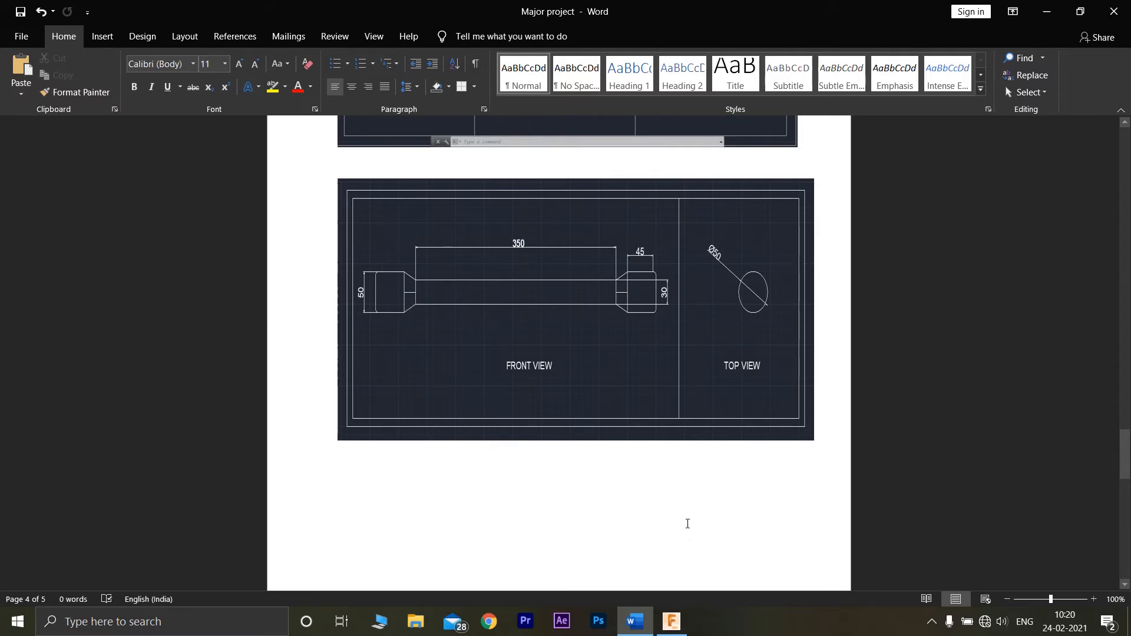
click(675, 623)
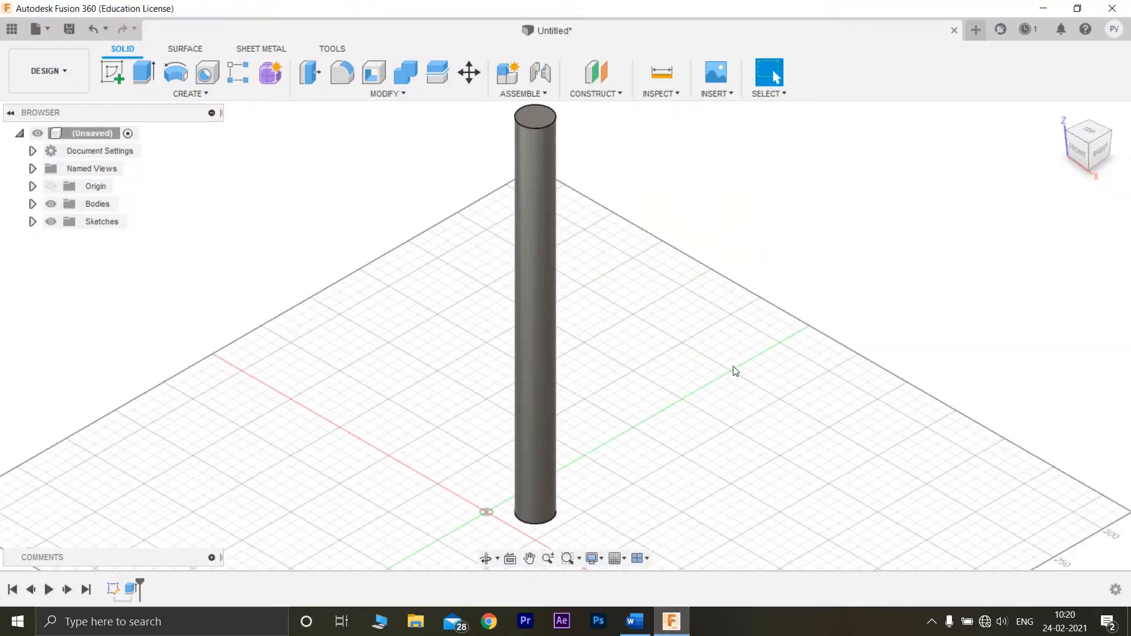
Step: Start a new sketch on the vertical front (XZ) plane
middle_drag(733, 371, 475, 281)
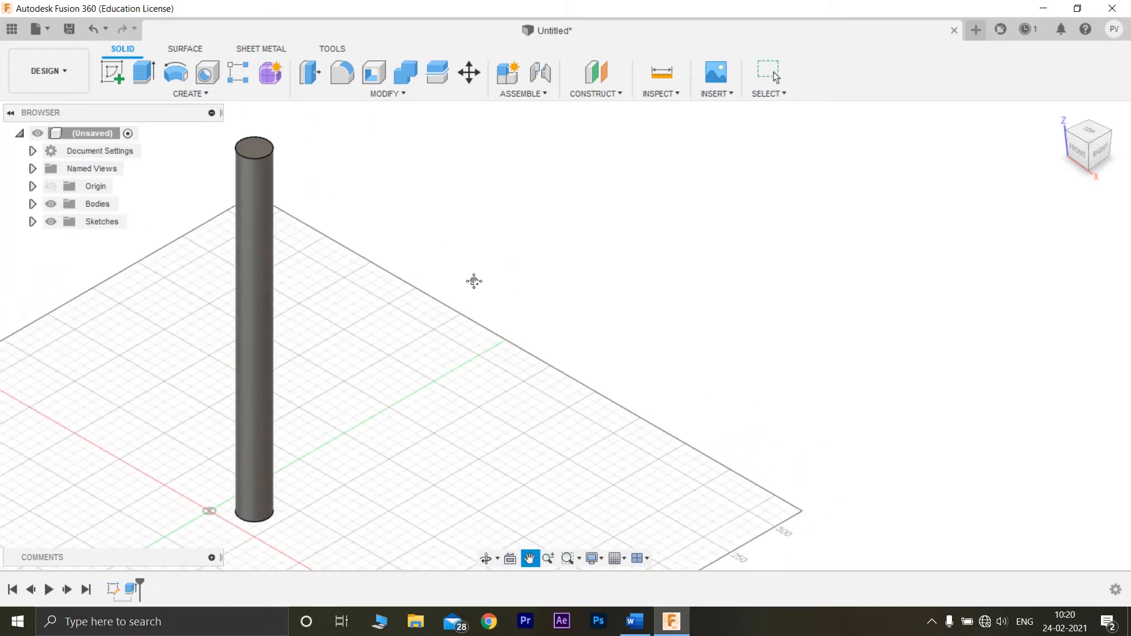
click(115, 76)
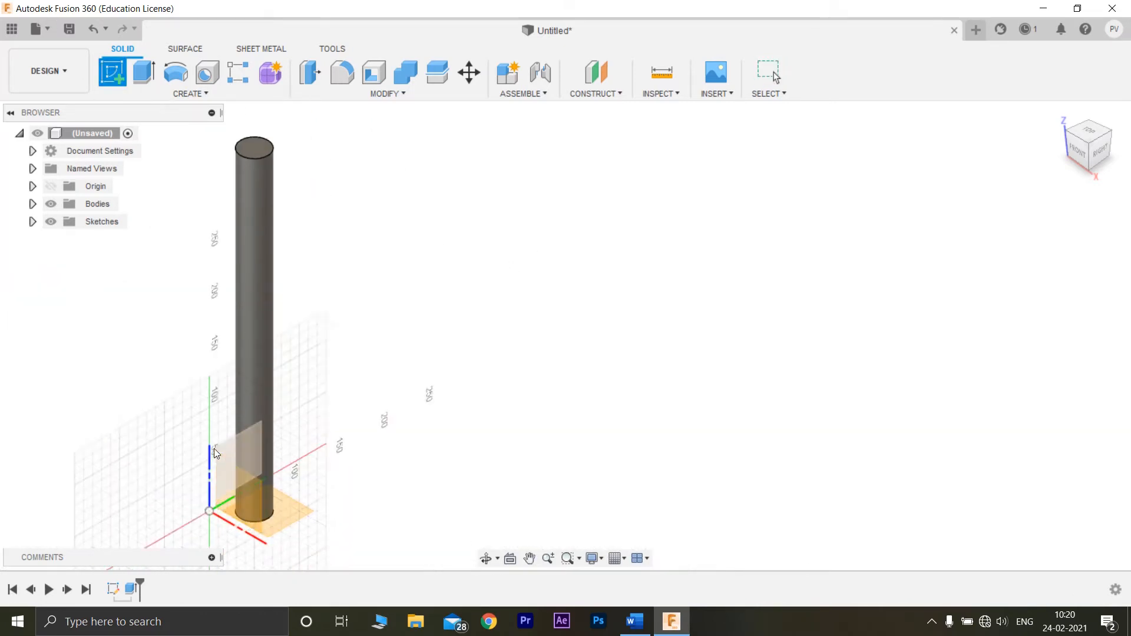
click(241, 504)
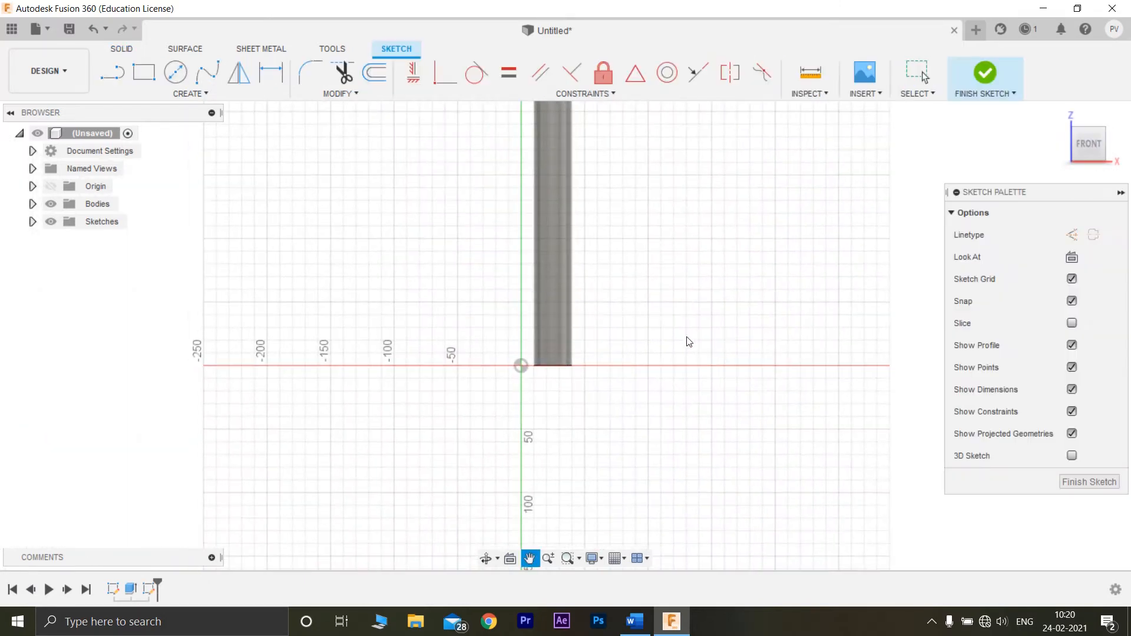
Step: Draw a 25 mm vertical line upward from the horizontal axis, about 150 mm from the origin beside the rod
mouse_move(683, 340)
middle_down()
mouse_move(415, 345)
mouse_move(416, 357)
middle_up()
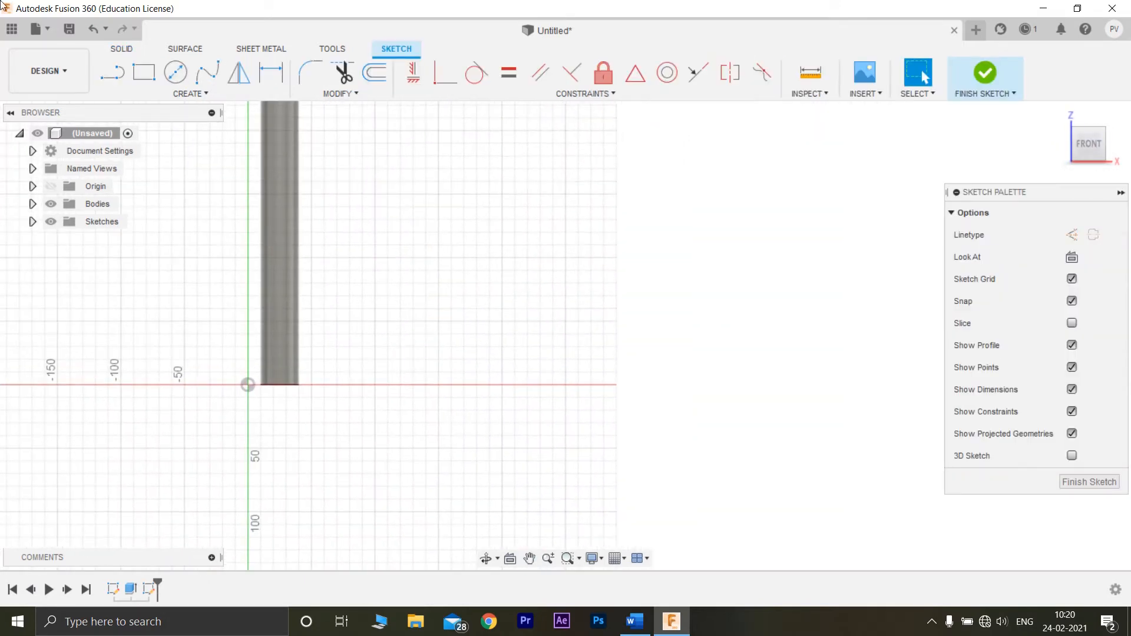
click(118, 75)
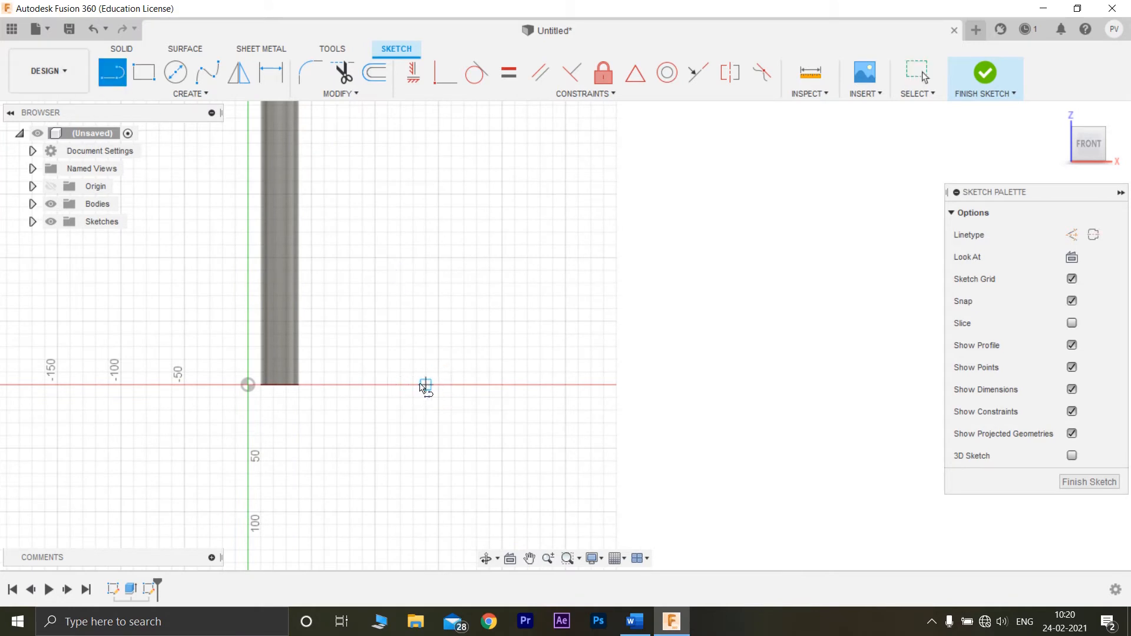
click(437, 385)
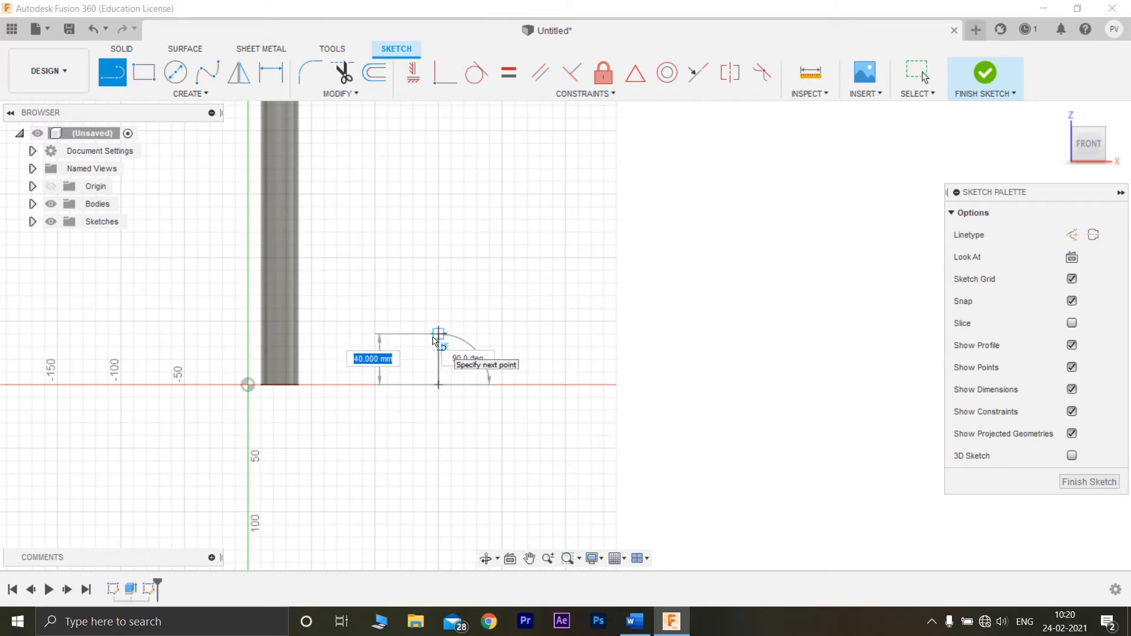
text(25)
key(Return)
key(Escape)
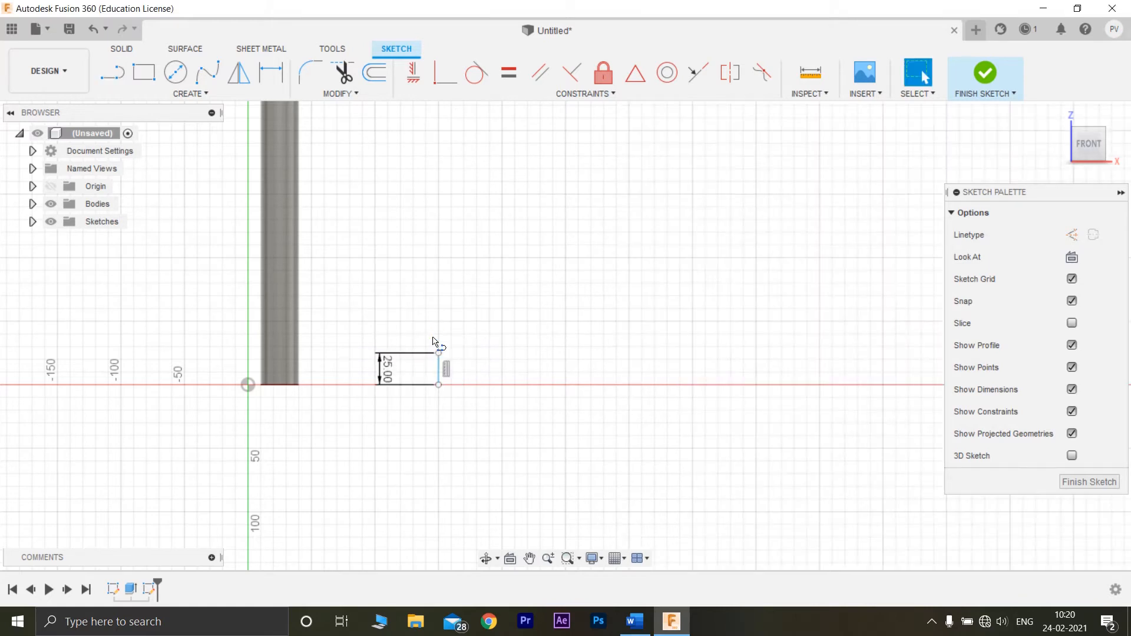
Step: Check the end-piece dimensions in the Word reference drawing and return to the open sketch in Fusion 360
scroll(459, 386, down, 2)
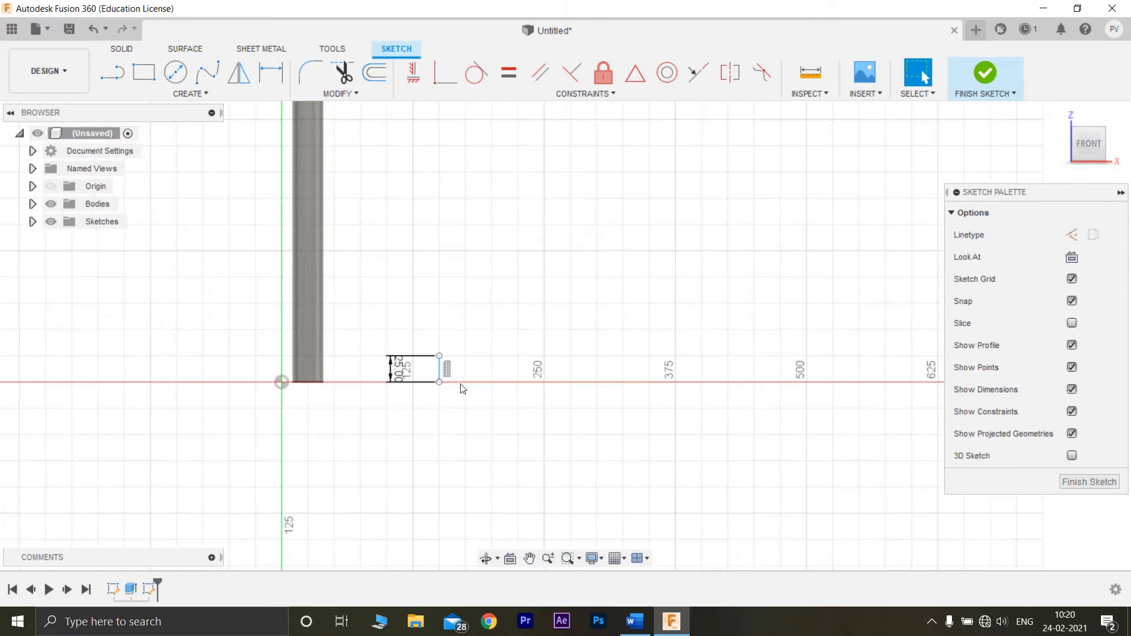
scroll(459, 386, up, 3)
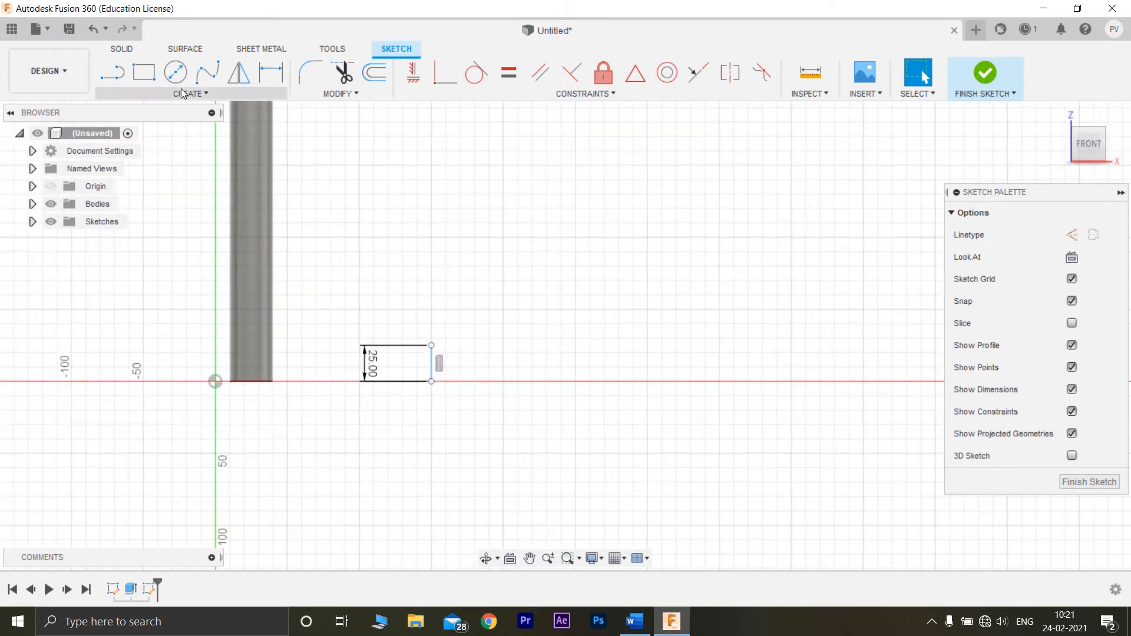
click(112, 72)
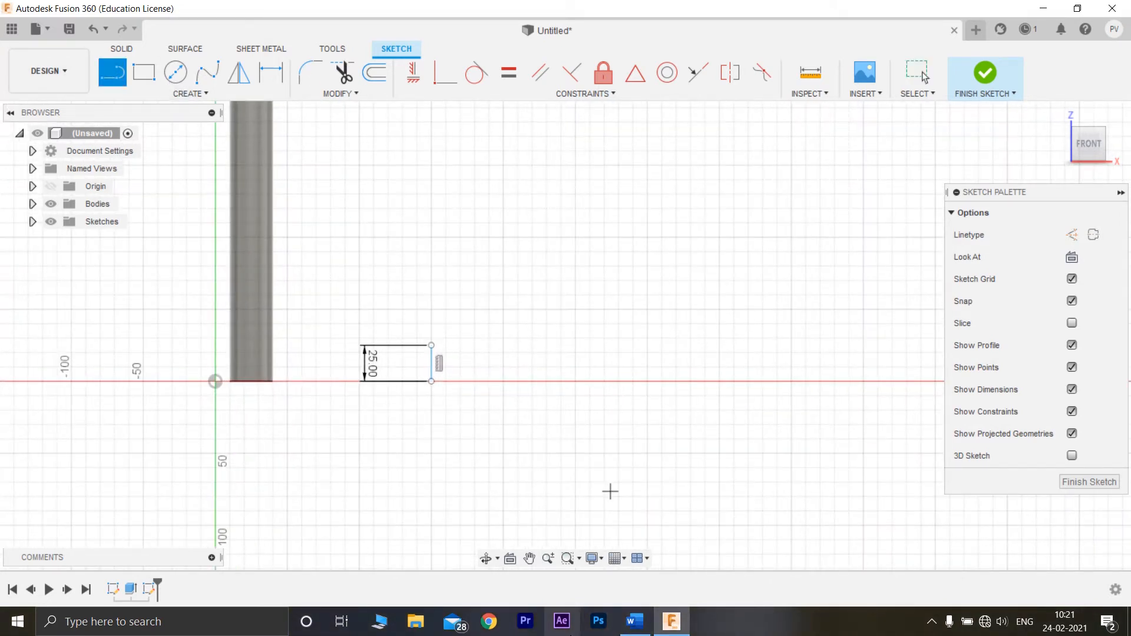
click(628, 621)
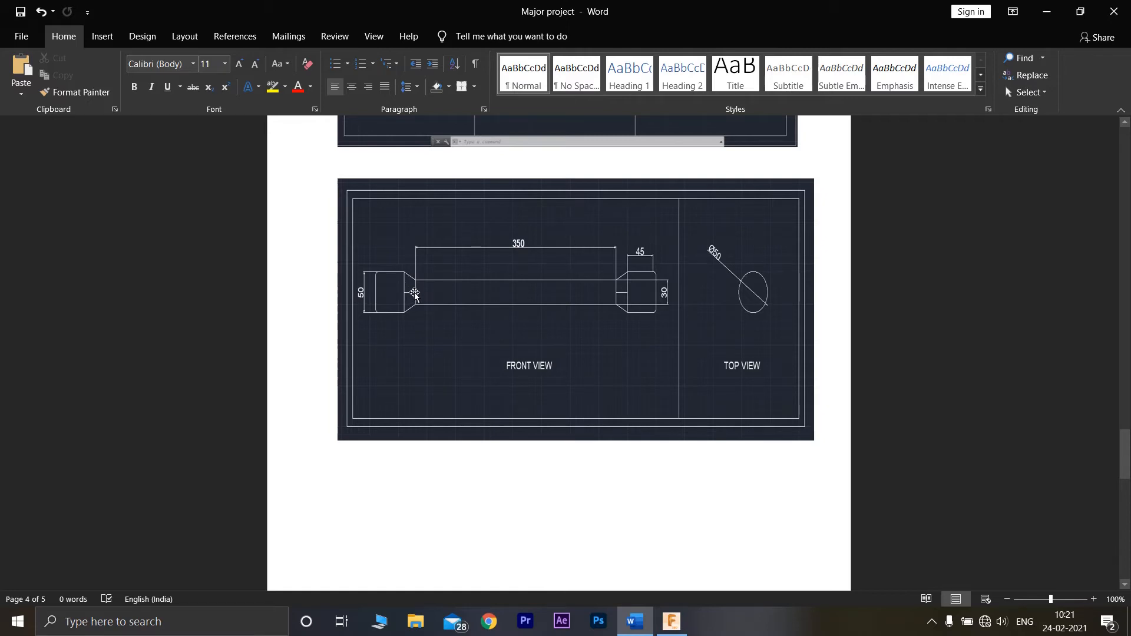
click(670, 621)
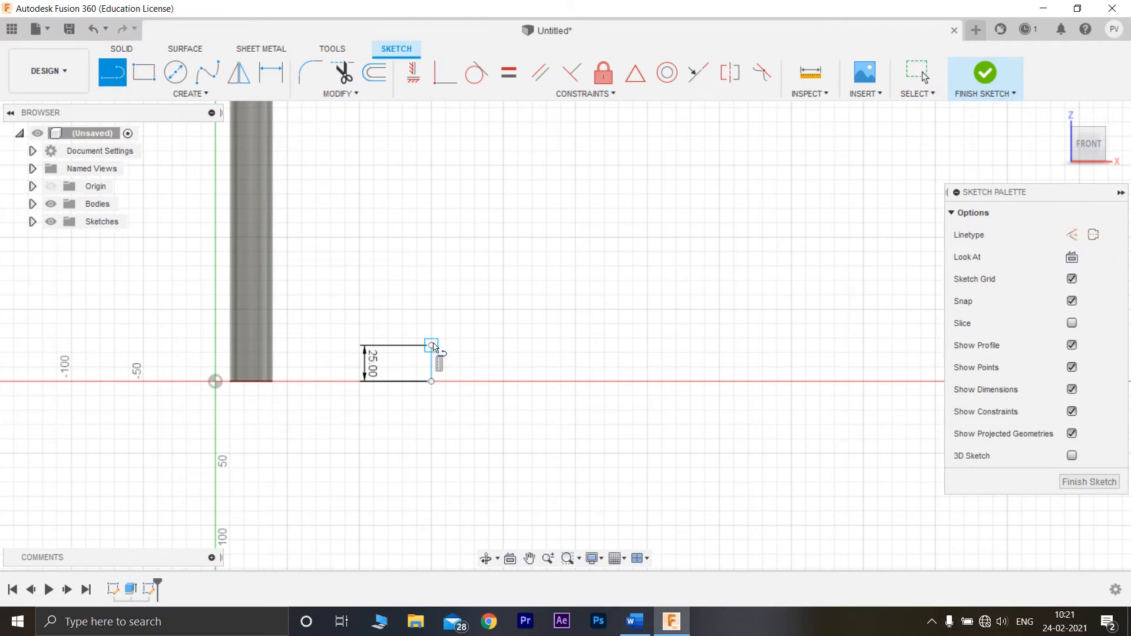
Step: Draw a 15 mm horizontal line from the upper endpoint of the 25 mm vertical line, extending away from the rod
click(432, 345)
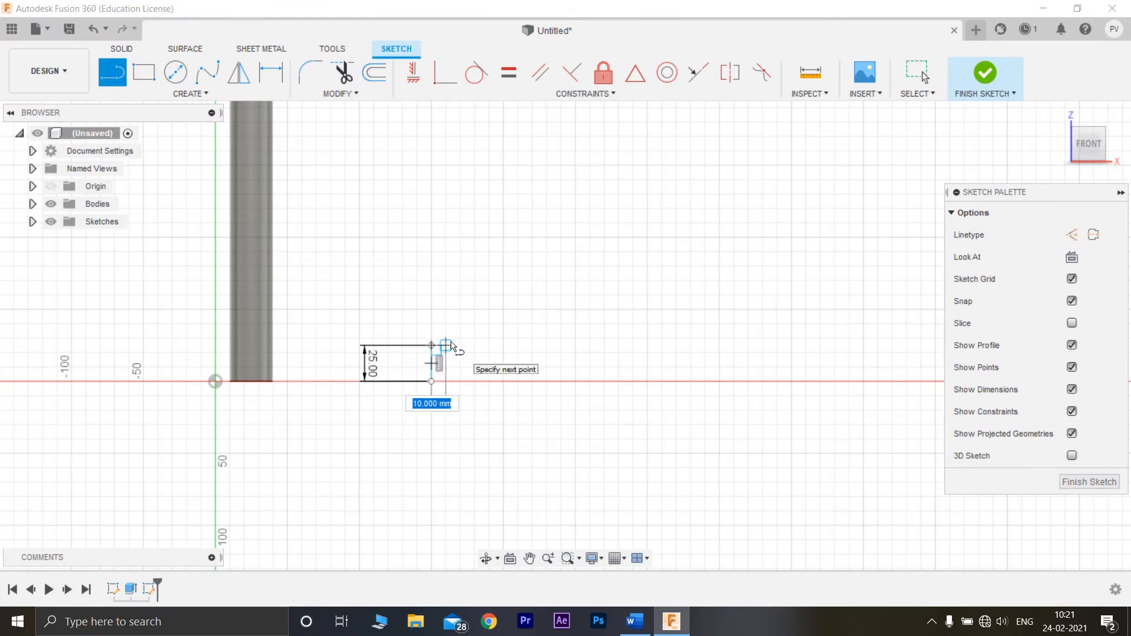
key(Escape)
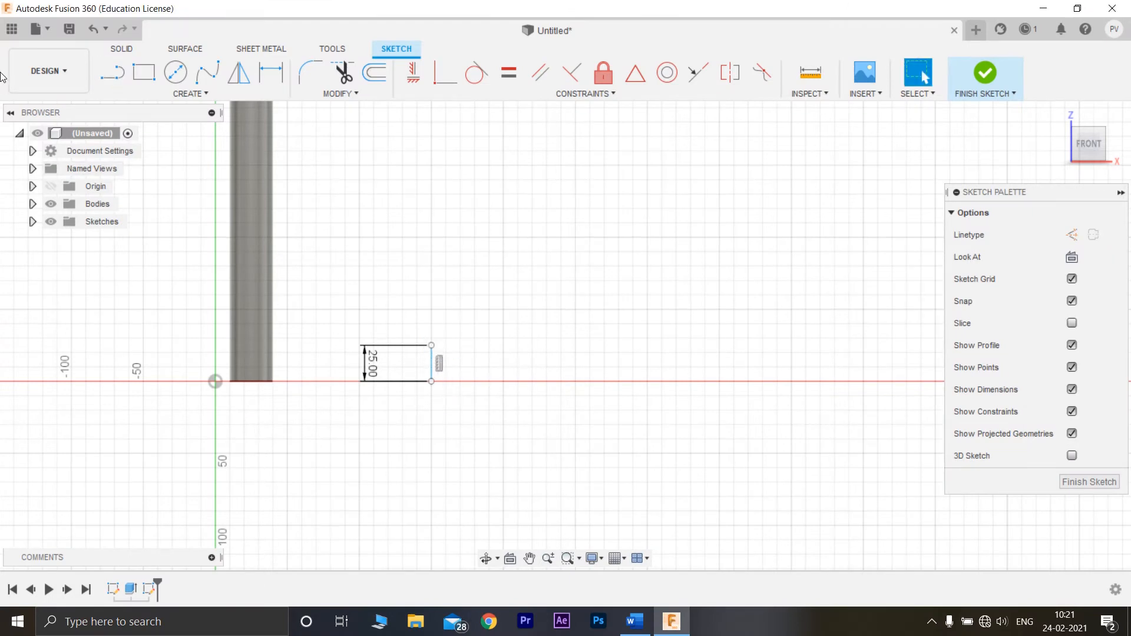
click(112, 76)
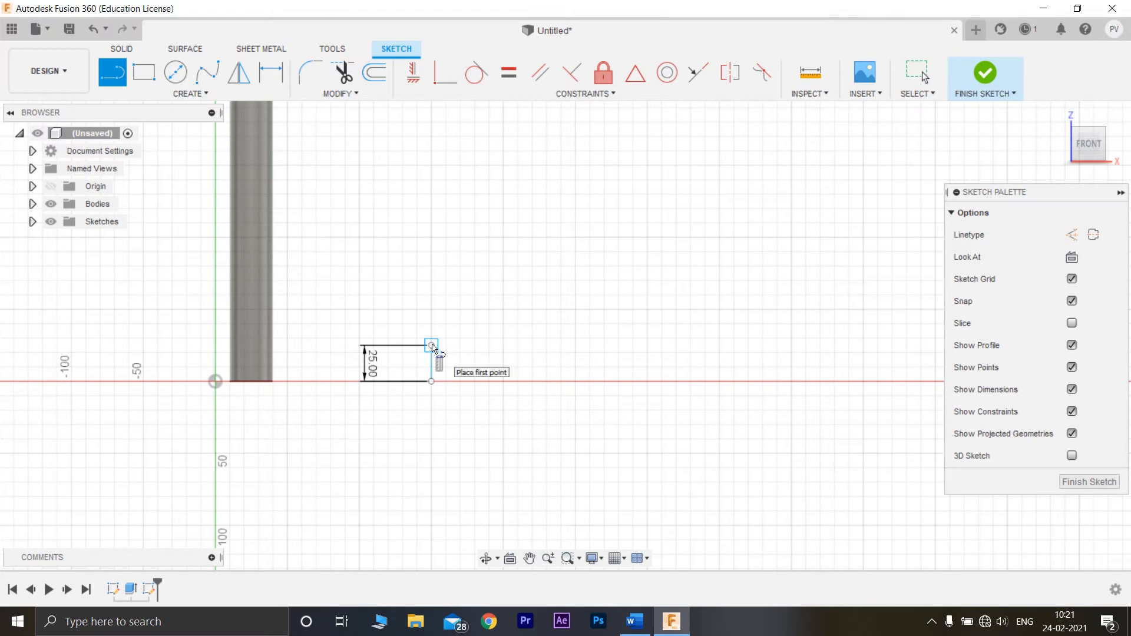
click(431, 346)
text(1)
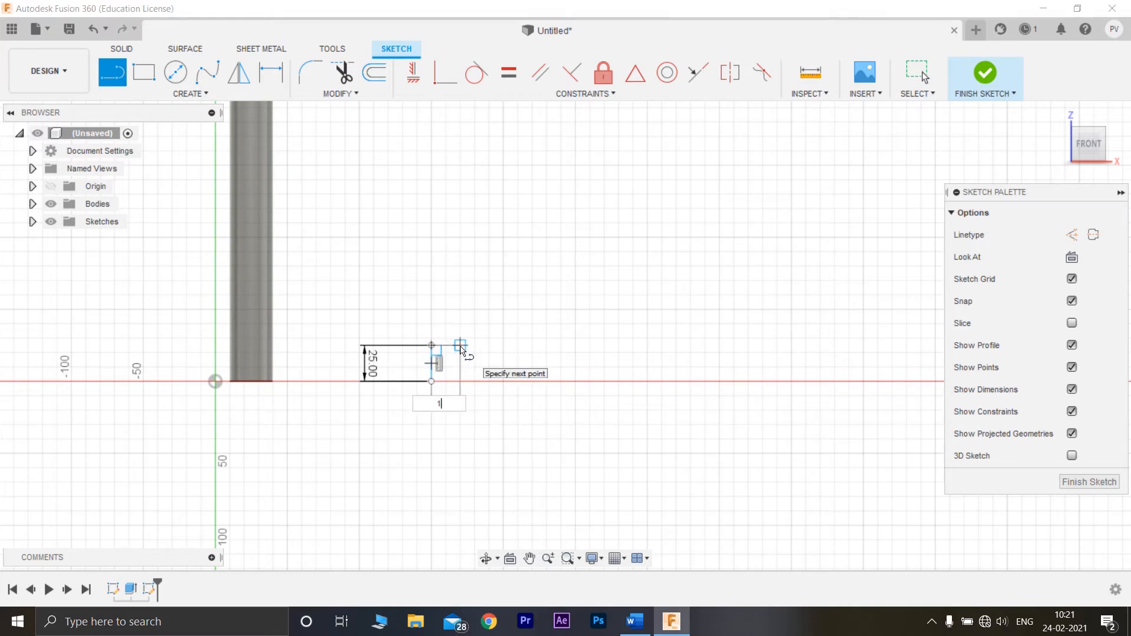
text(5)
key(Return)
key(Escape)
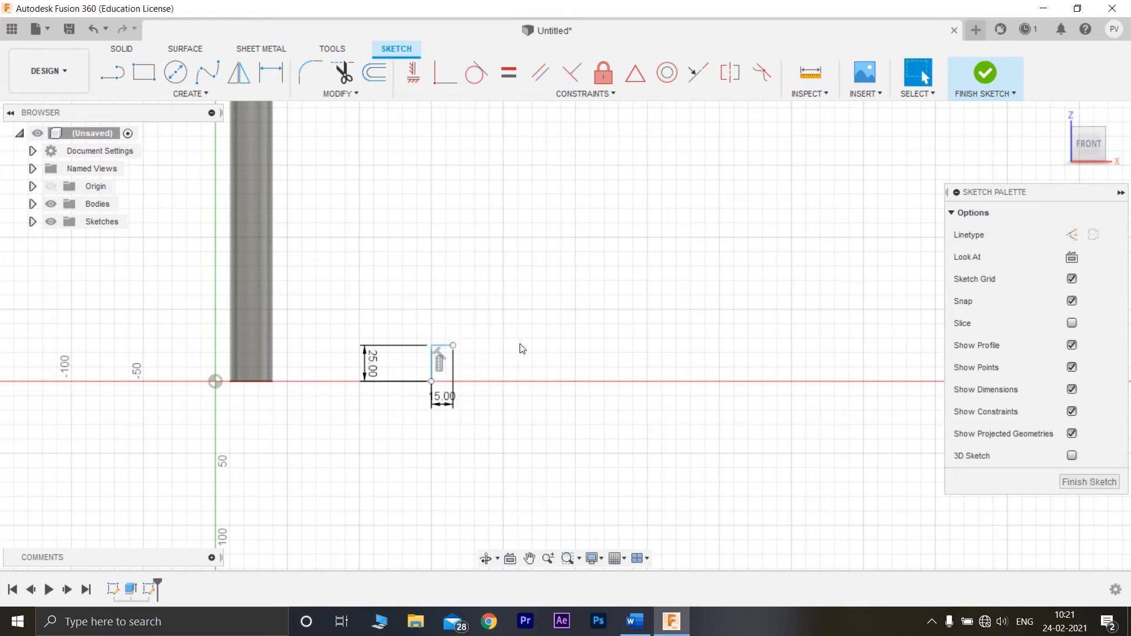
Step: Draw a 25 mm line along the horizontal axis from the vertical line's lower endpoint, extending away from the rod
scroll(464, 349, up, 3)
key(l)
click(431, 381)
text(25)
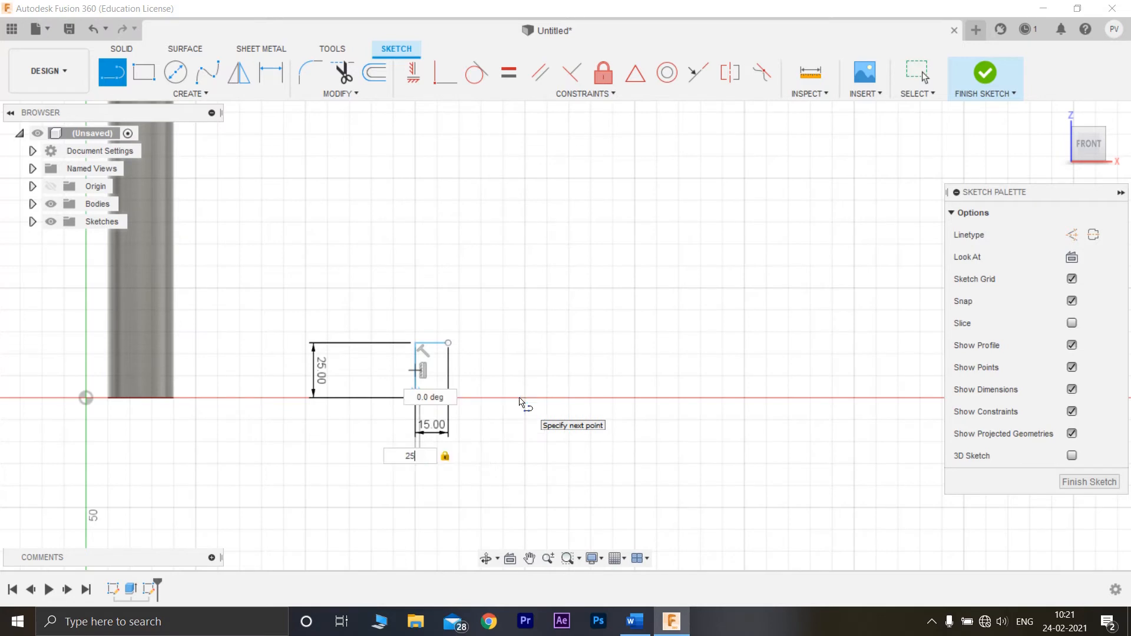
key(Return)
key(Escape)
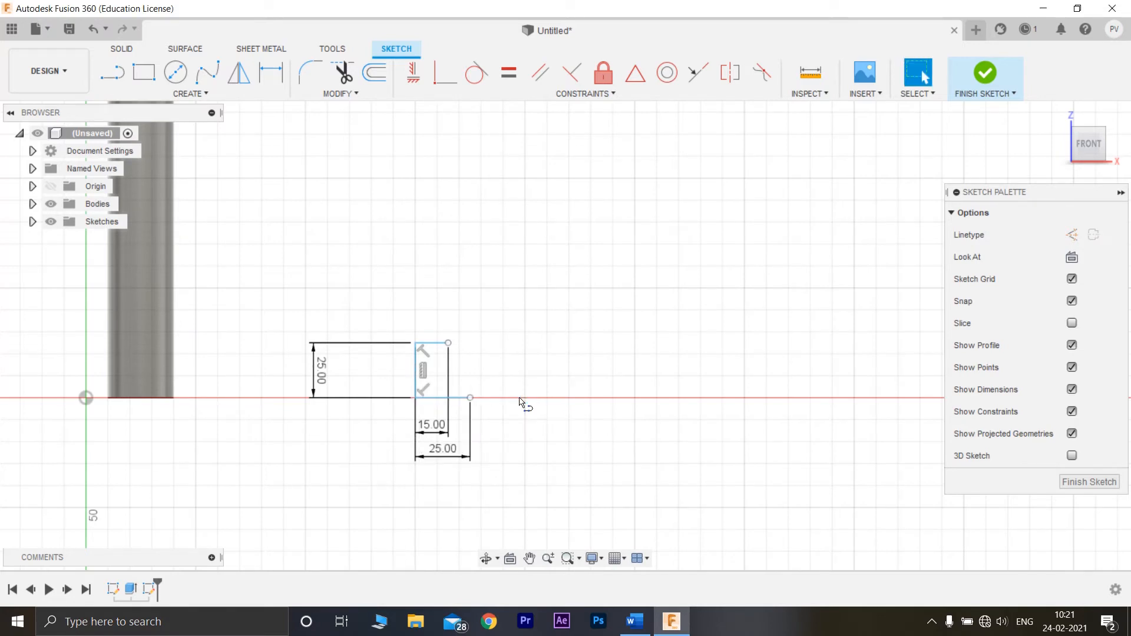
Step: Close the end profile with a slanted line joining the free ends of the 25 mm base and 15 mm upper line
key(l)
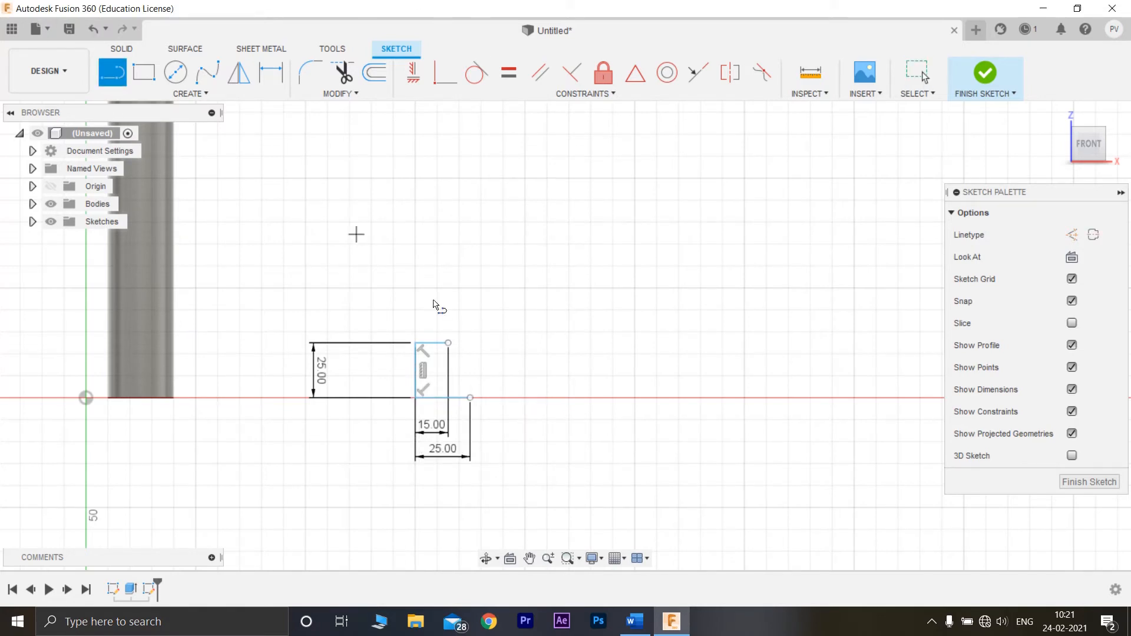
click(470, 398)
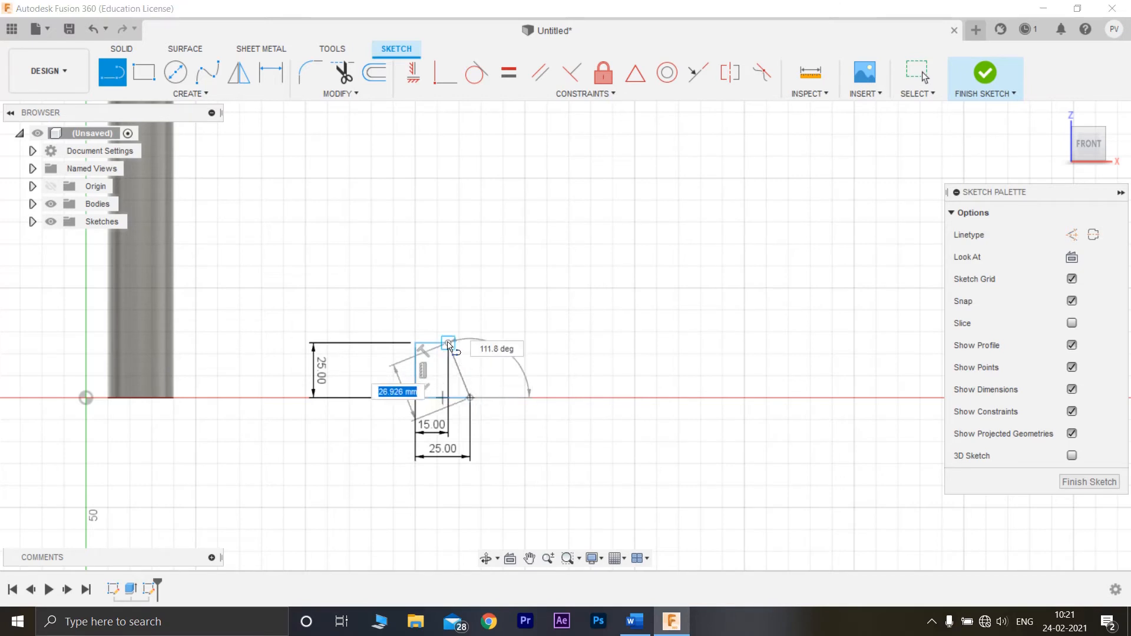
click(448, 343)
key(Escape)
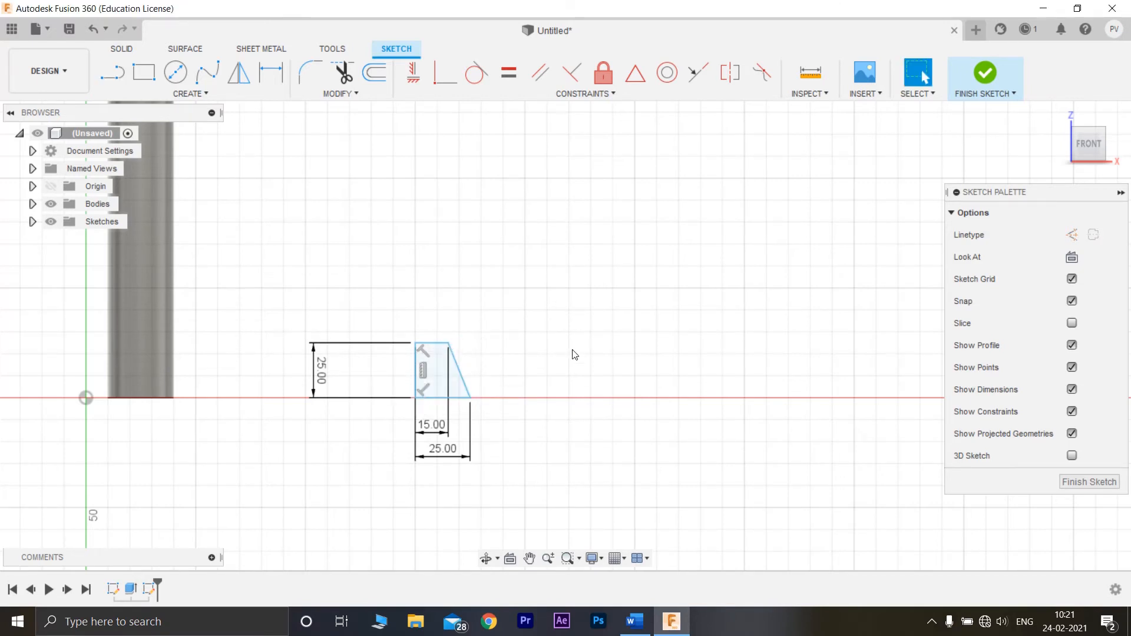
Step: Revolve the closed end profile 360° about its 25 mm vertical line as a new body
click(439, 370)
click(136, 50)
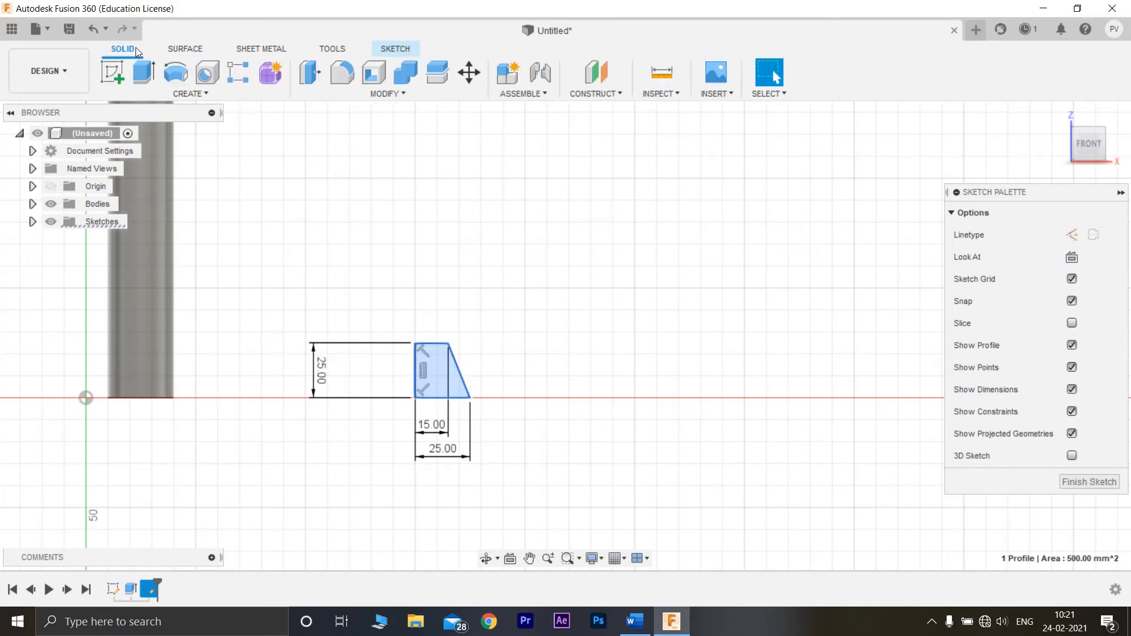
click(180, 81)
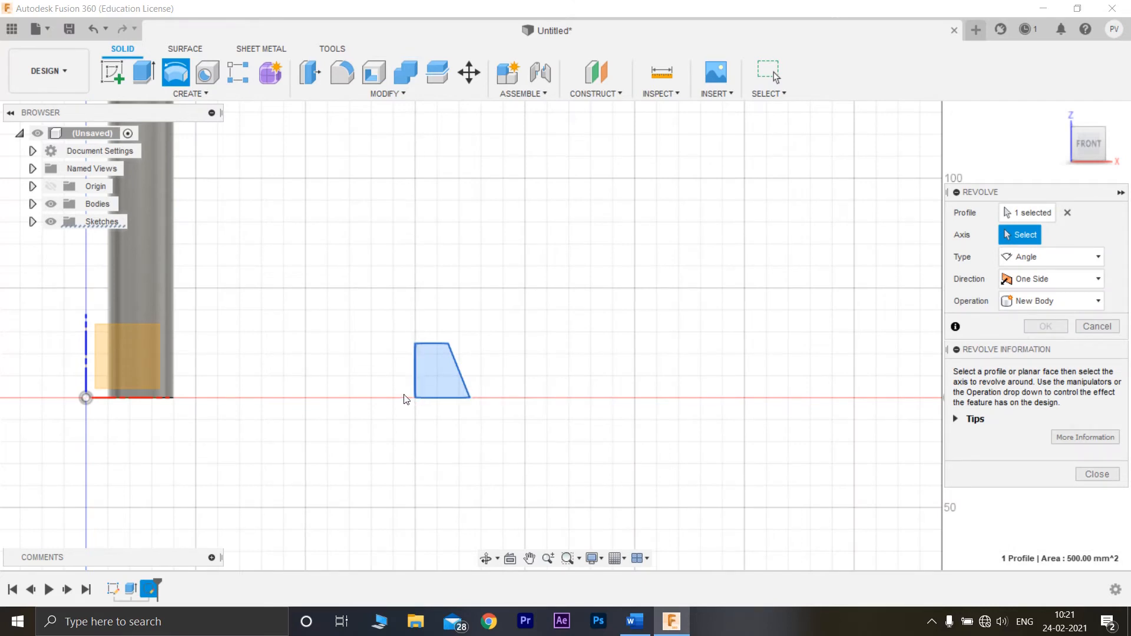
scroll(406, 394, up, 3)
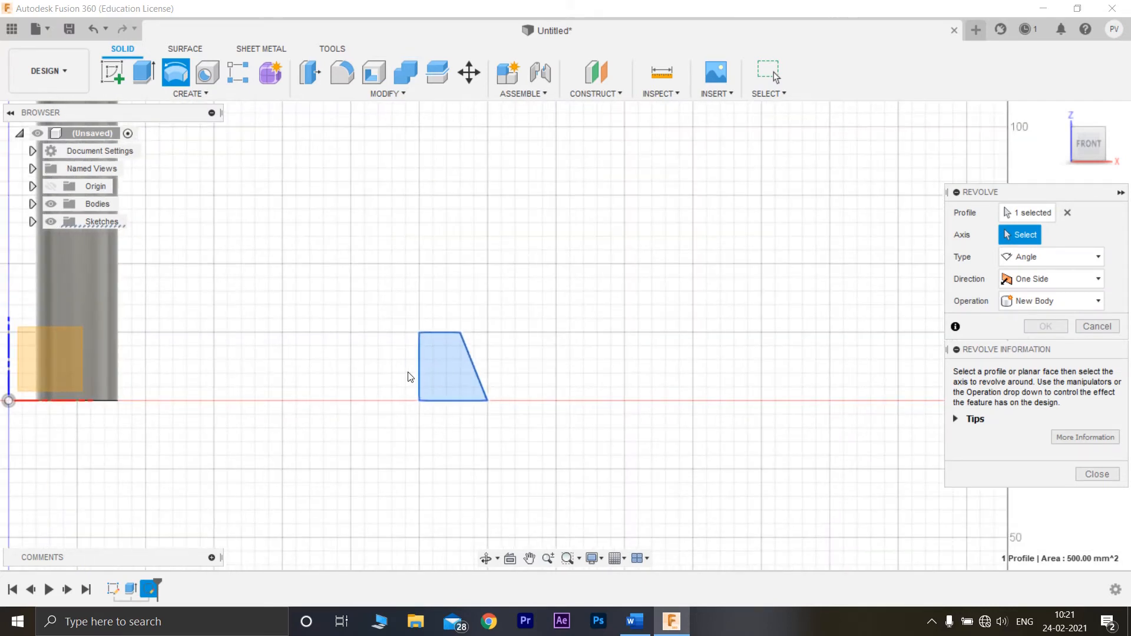
click(418, 370)
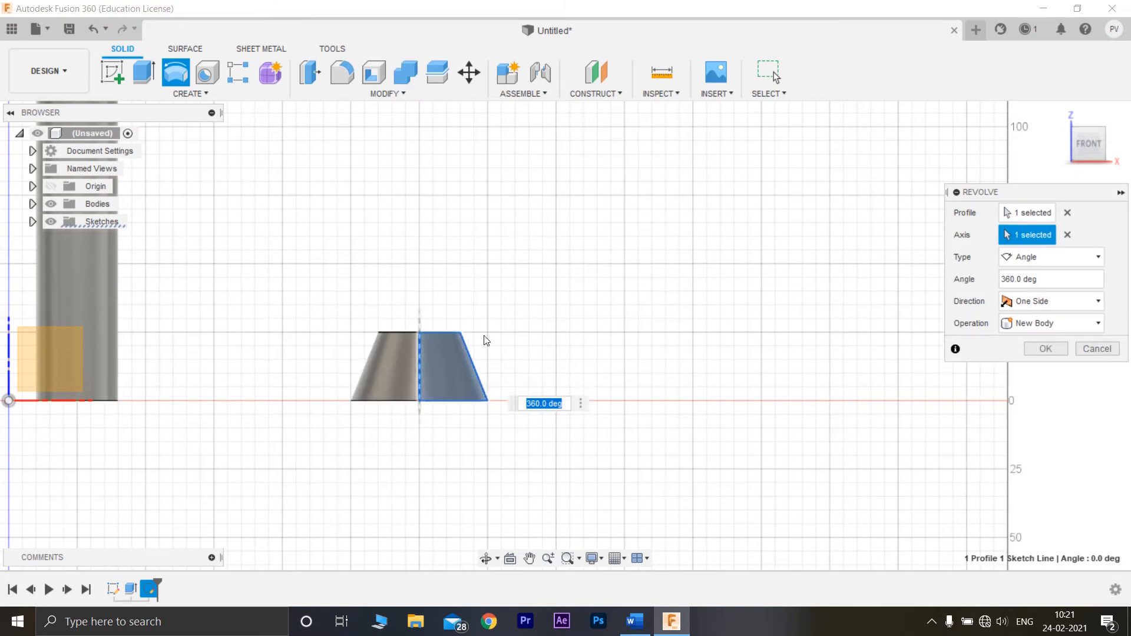
mouse_move(1074, 155)
mouse_down()
mouse_move(1067, 167)
mouse_move(1046, 163)
mouse_up()
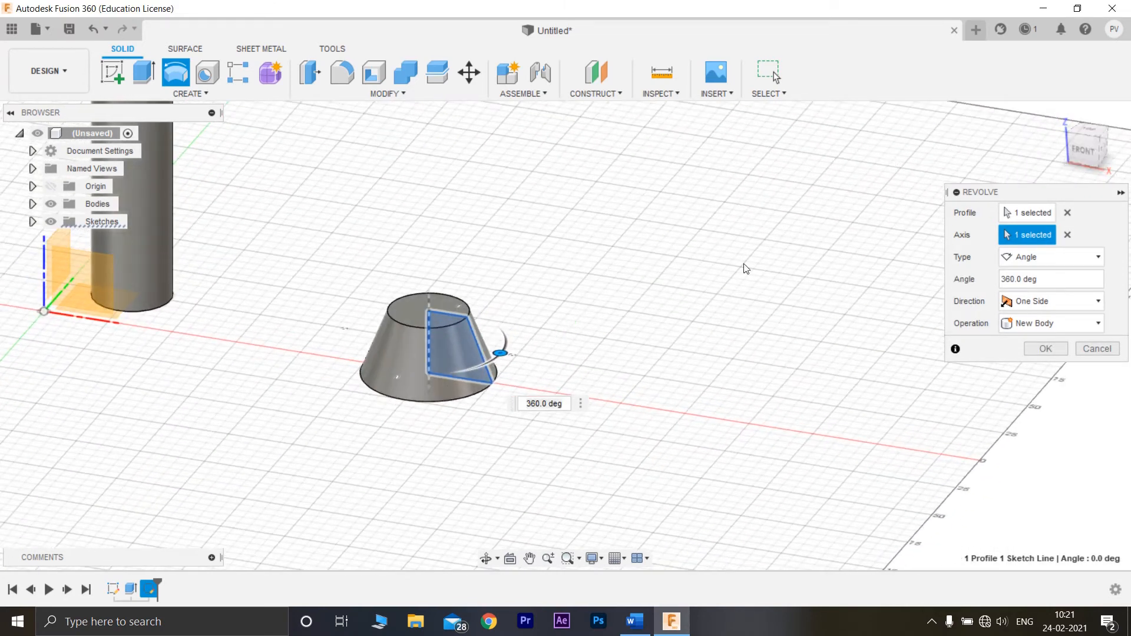
key(Return)
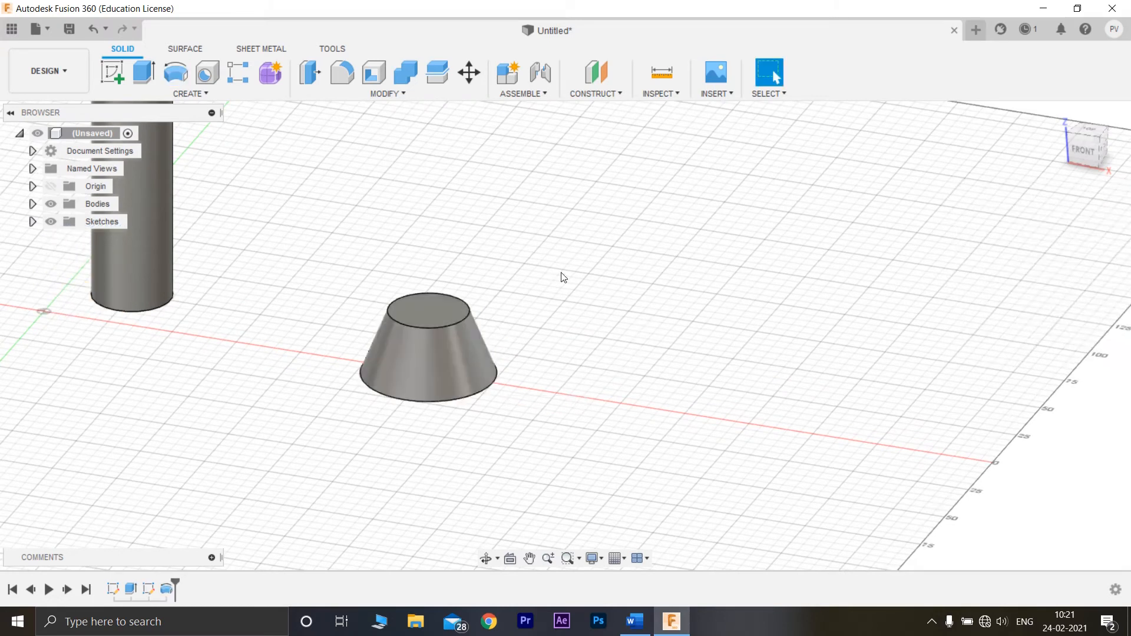
drag(537, 262, 351, 437)
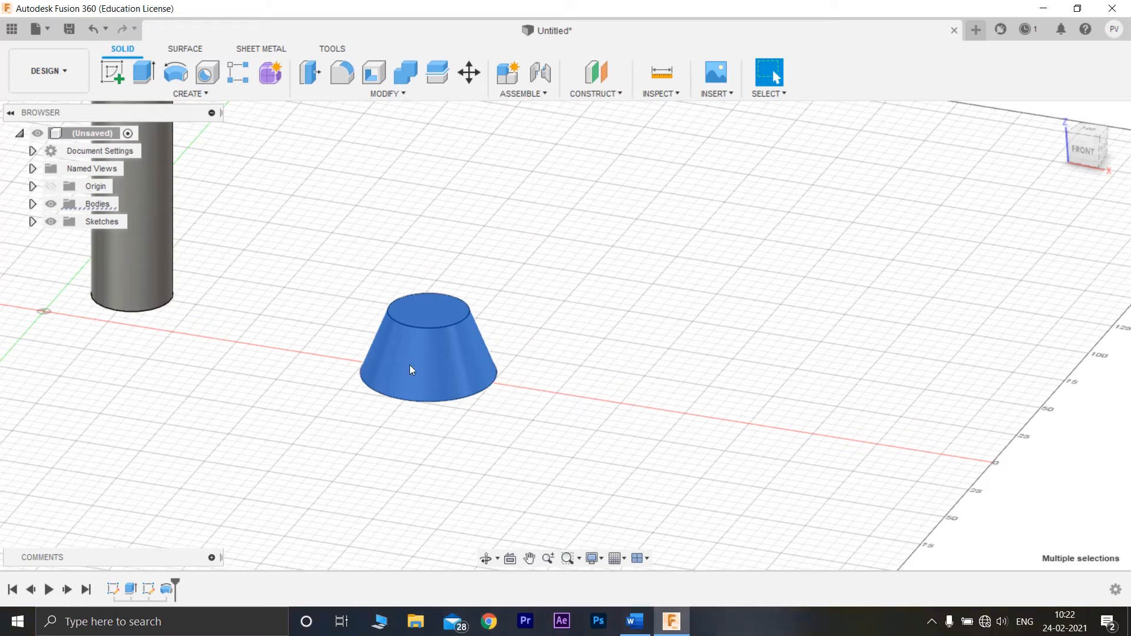
right_click(429, 337)
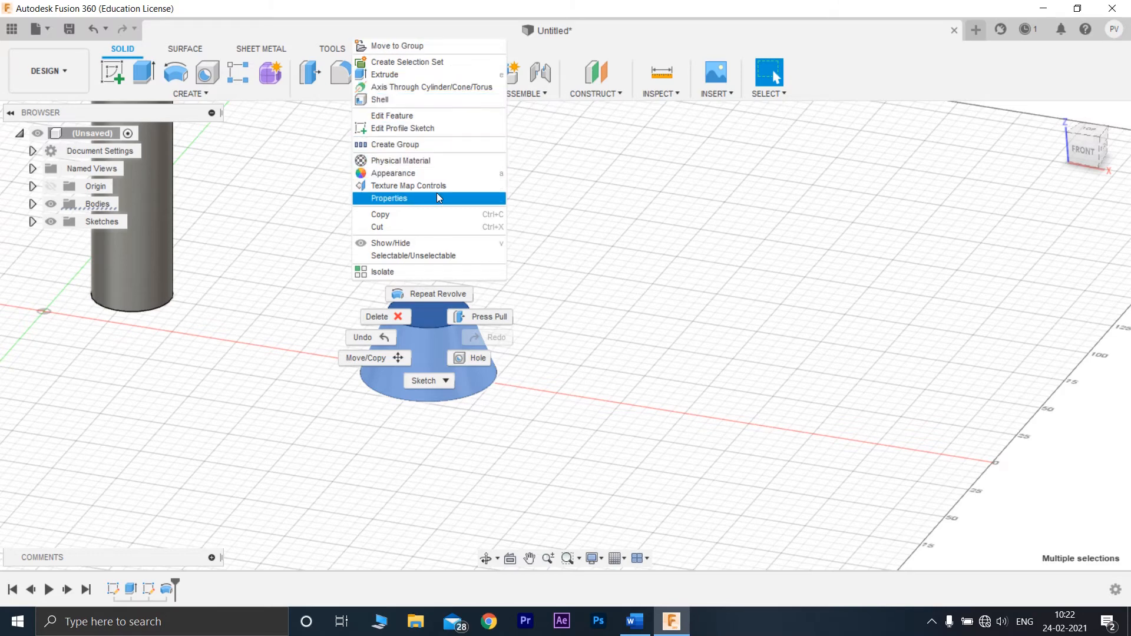
click(429, 215)
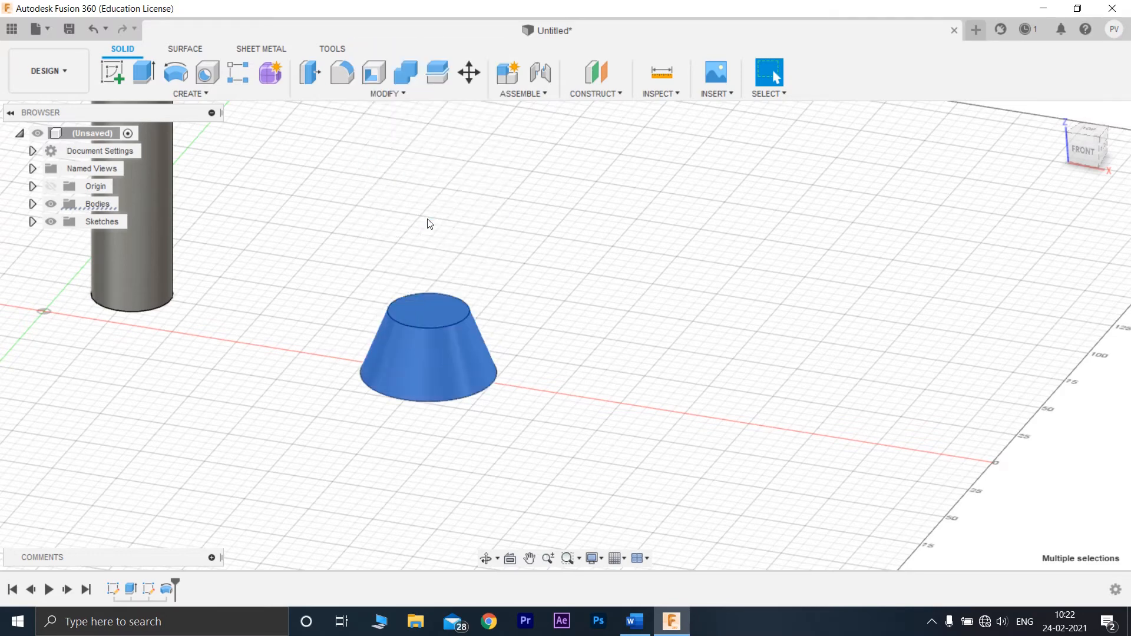
click(428, 343)
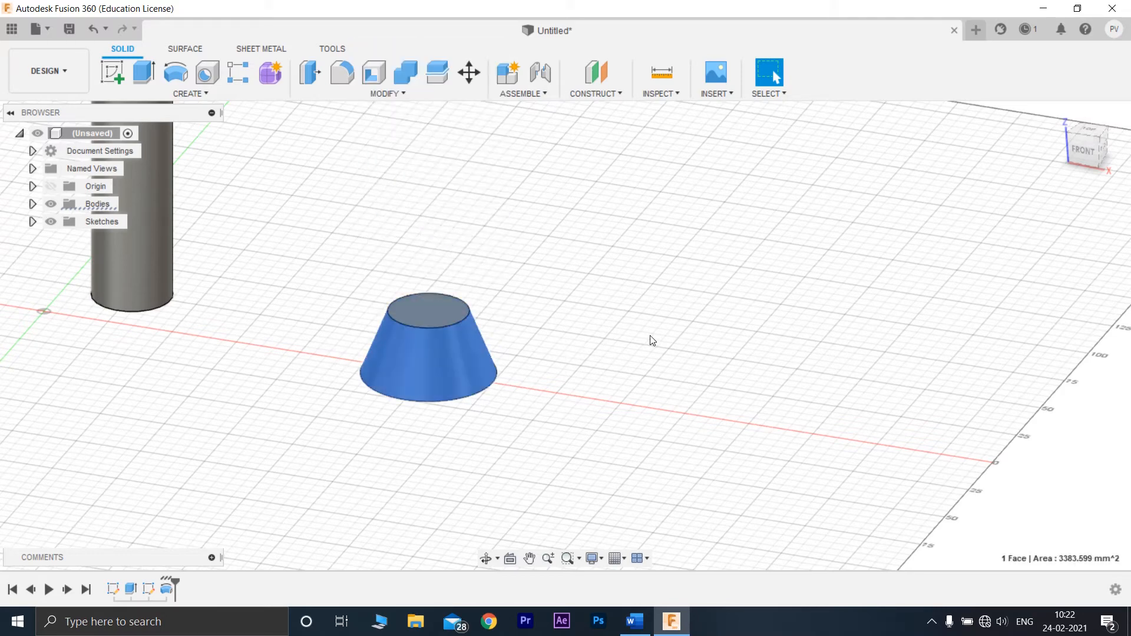
key(Escape)
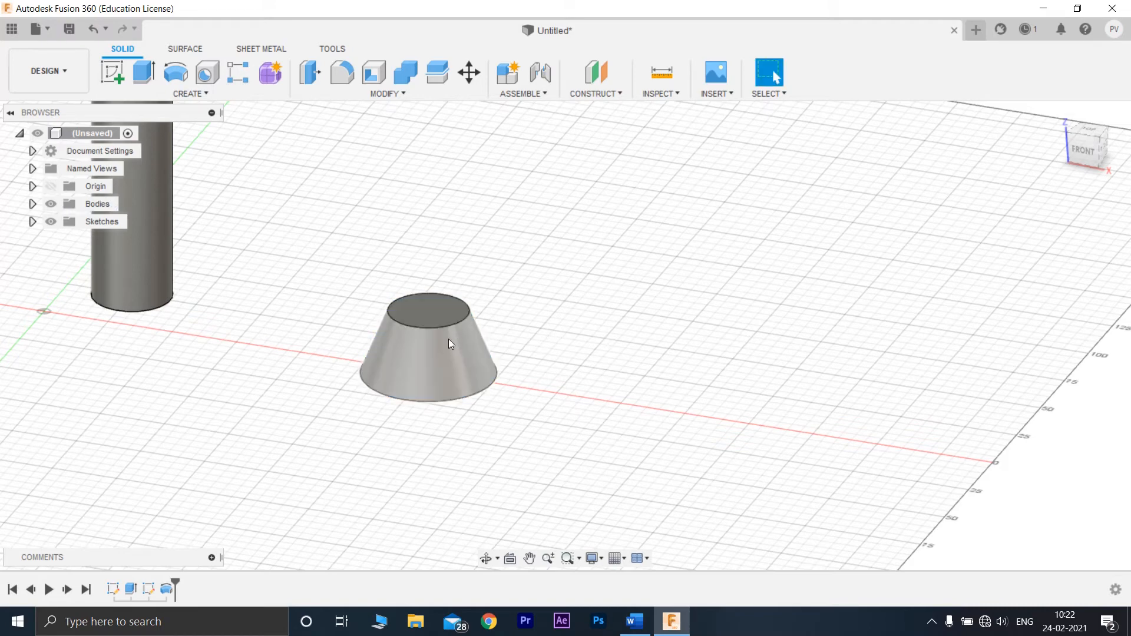
Step: Start a Move/Copy of the tapered end piece with the object type set to Bodies and Create Copy enabled
right_click(448, 338)
click(411, 355)
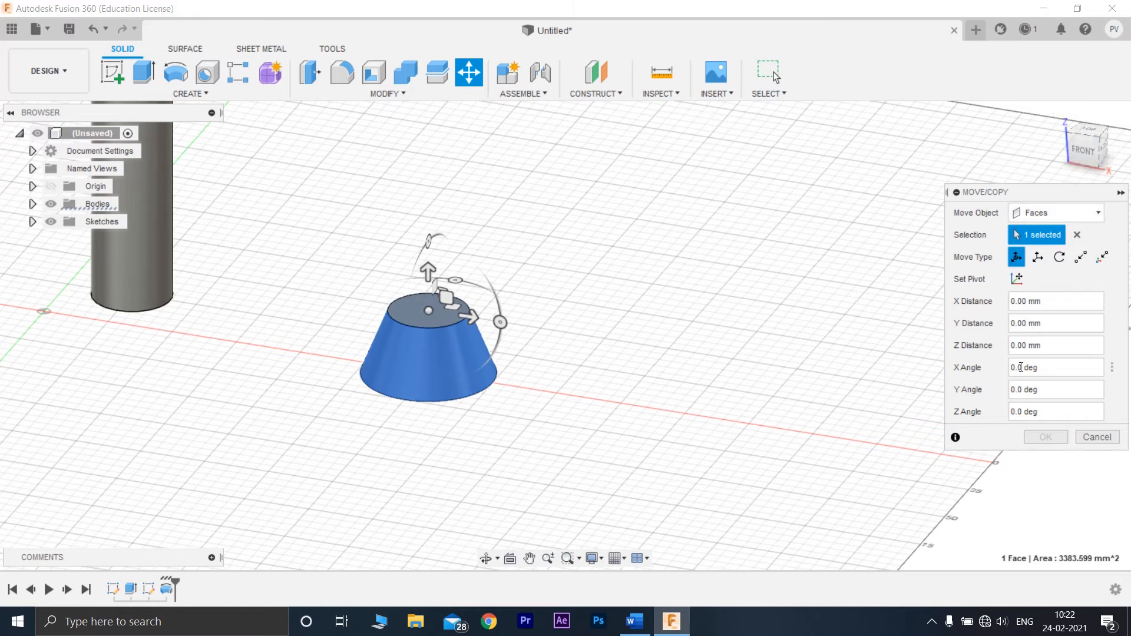
click(1057, 212)
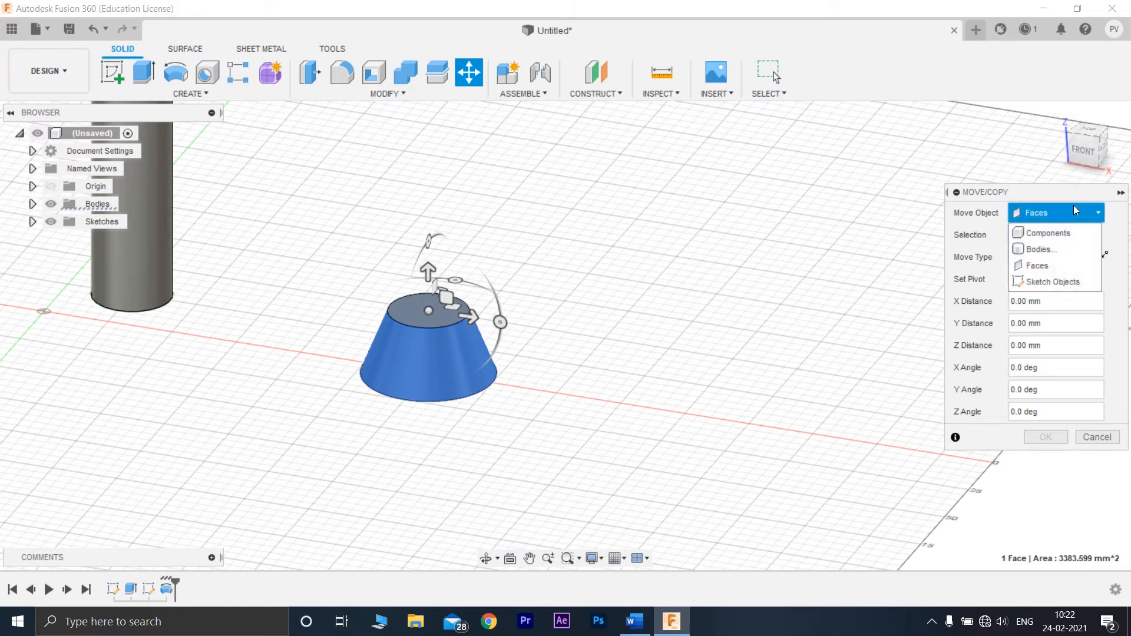
click(1076, 246)
click(1059, 219)
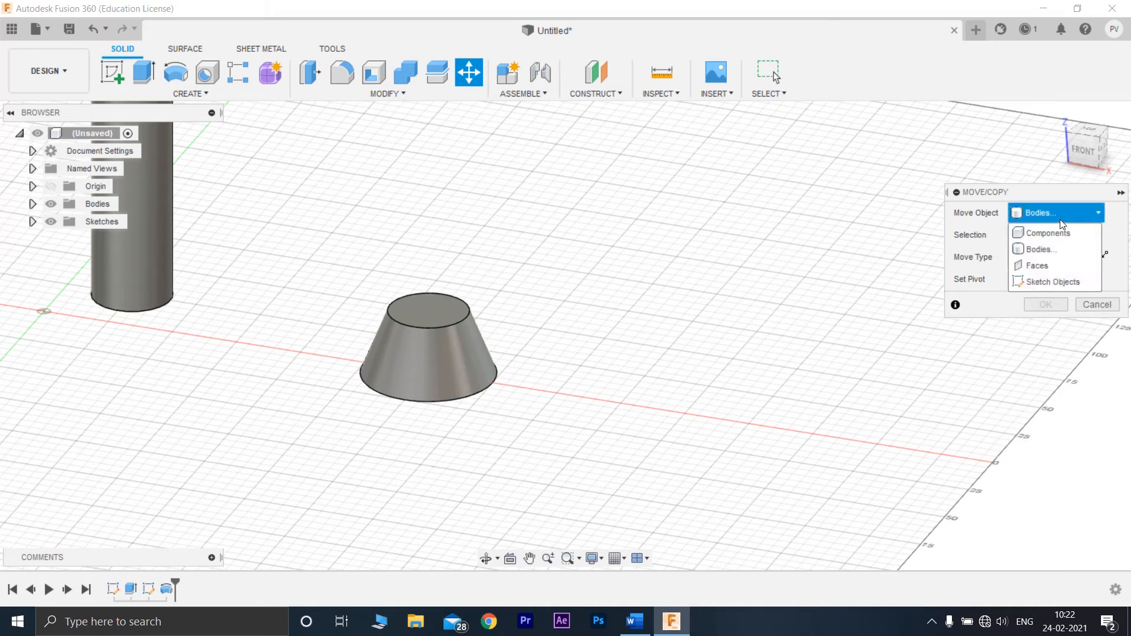
click(1058, 234)
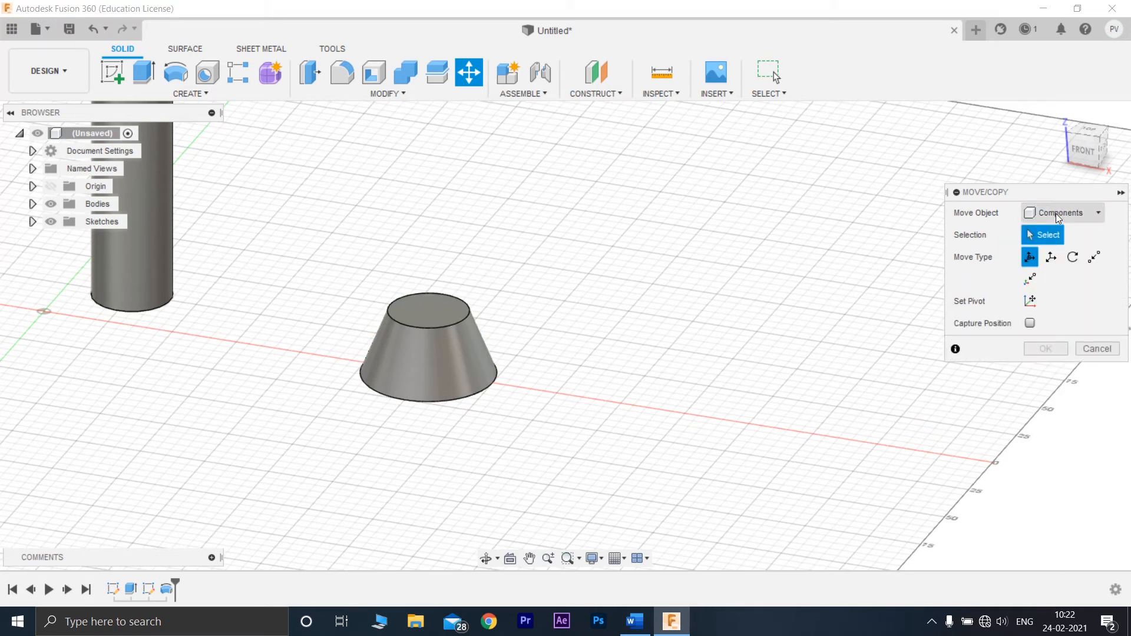
drag(454, 280, 505, 430)
click(1070, 207)
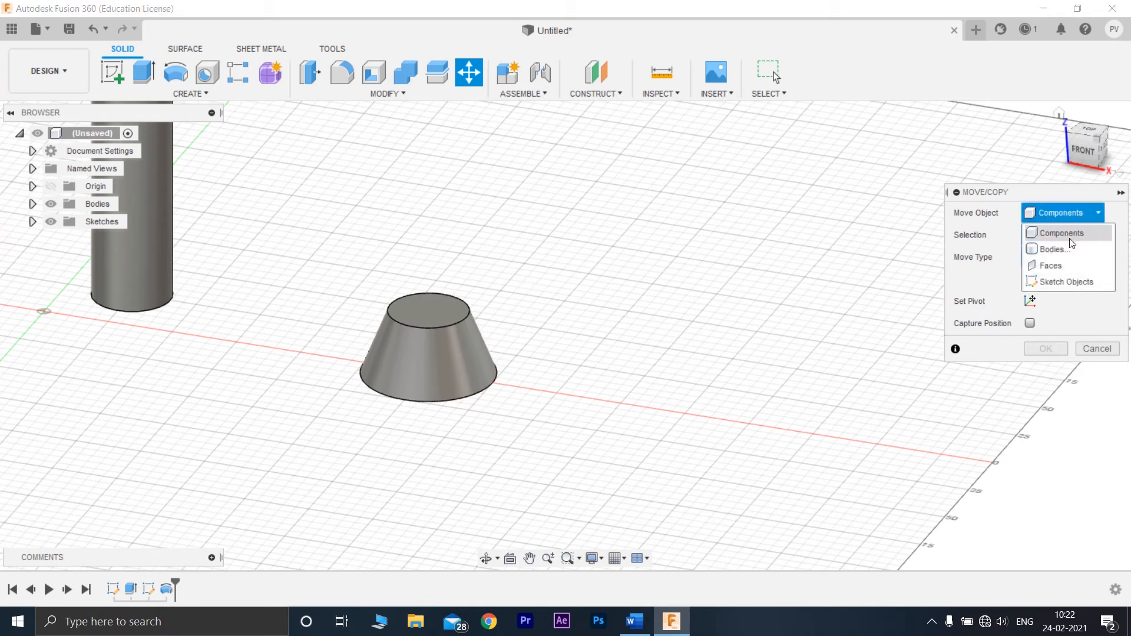
click(1055, 248)
drag(318, 281, 537, 433)
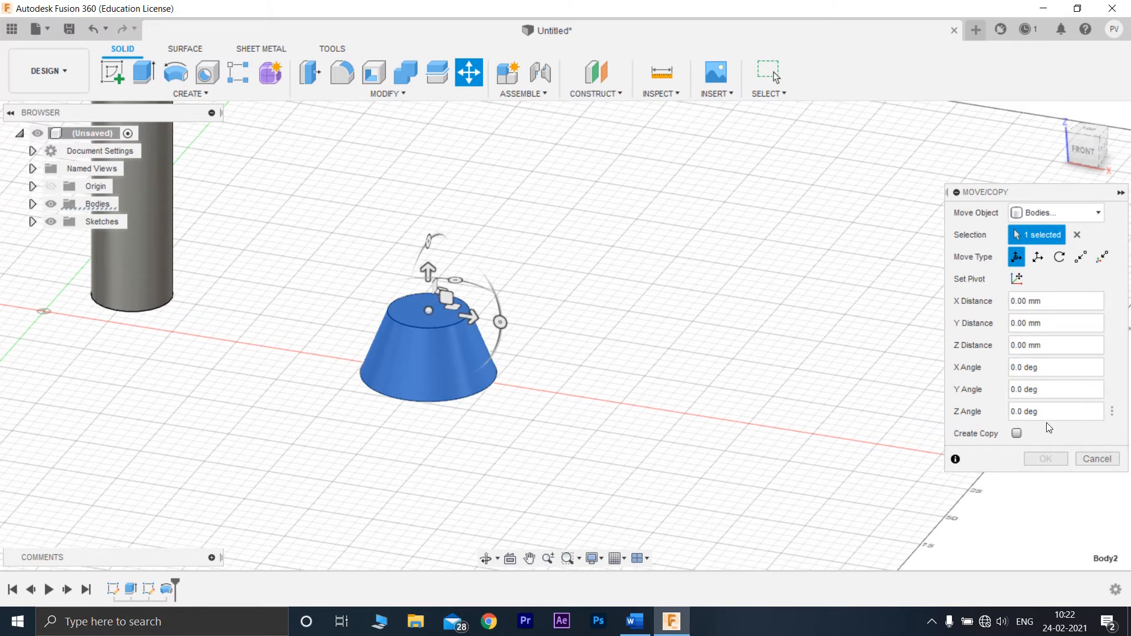
click(1016, 432)
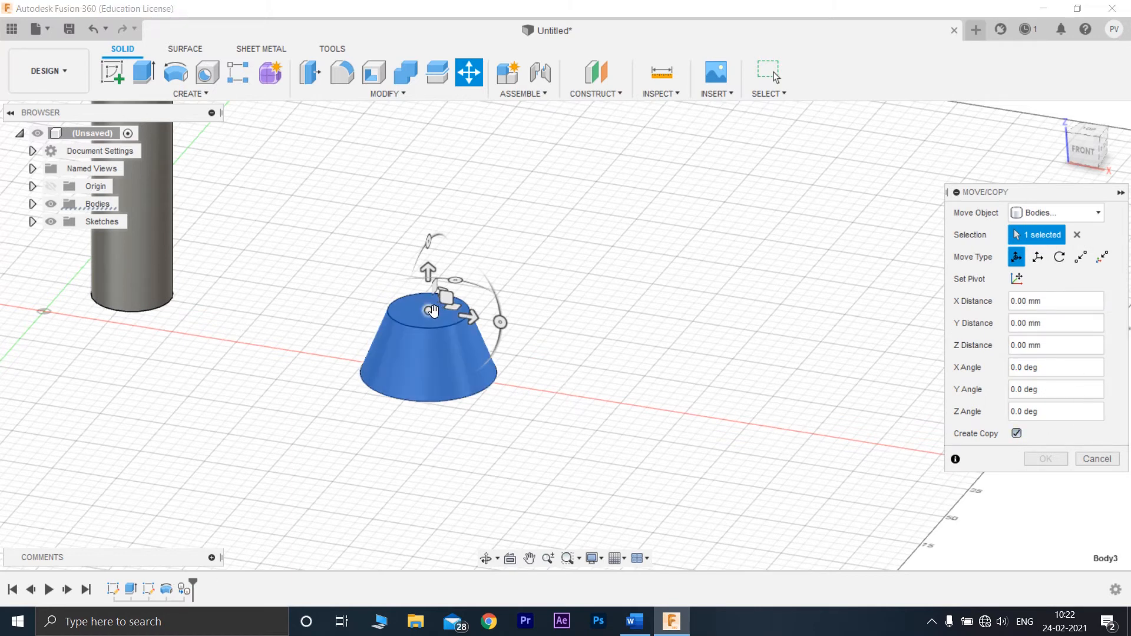
Step: Place the copied end piece beside the original, farther from the rod, and turn it upside down with a Y angle of -180°
drag(430, 310, 697, 338)
drag(765, 348, 622, 327)
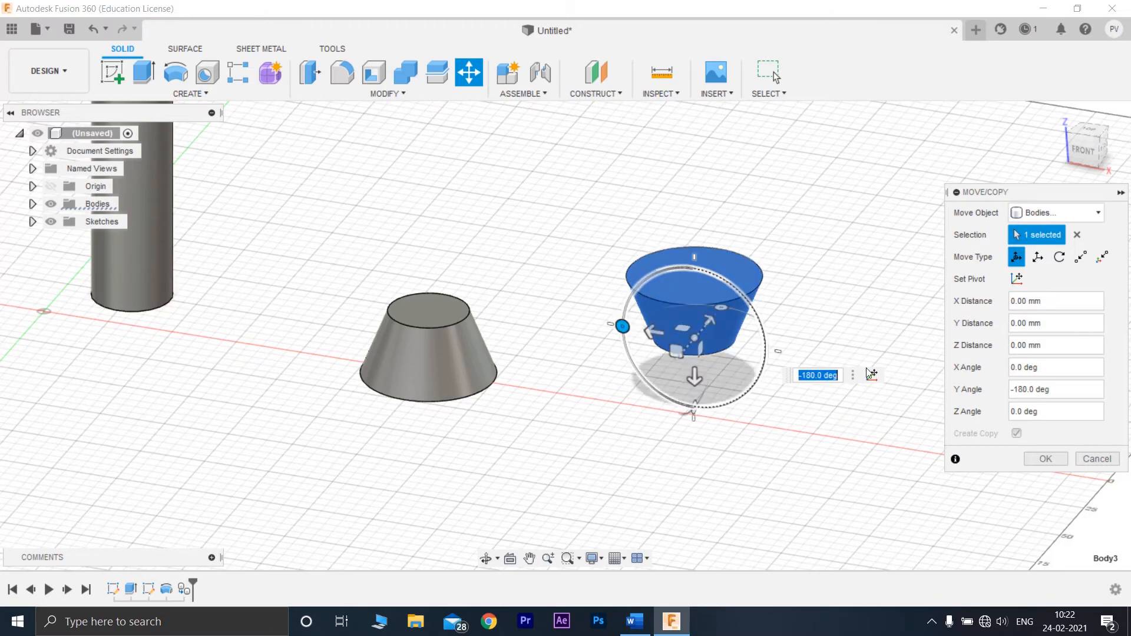
click(1043, 459)
scroll(739, 405, up, 2)
scroll(719, 361, down, 5)
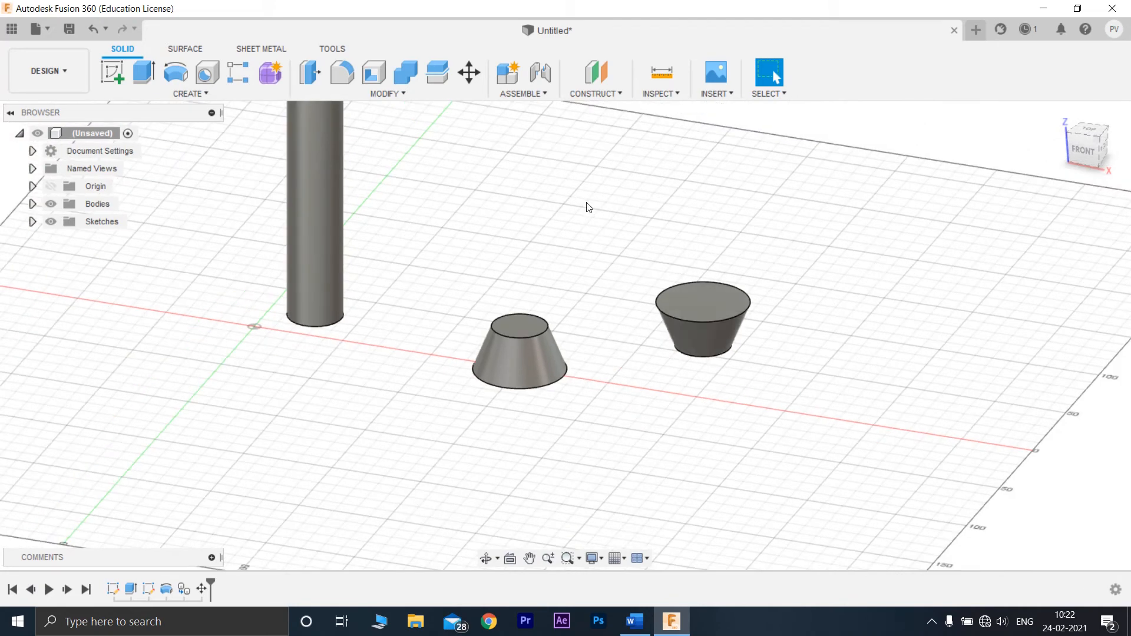
scroll(586, 207, down, 5)
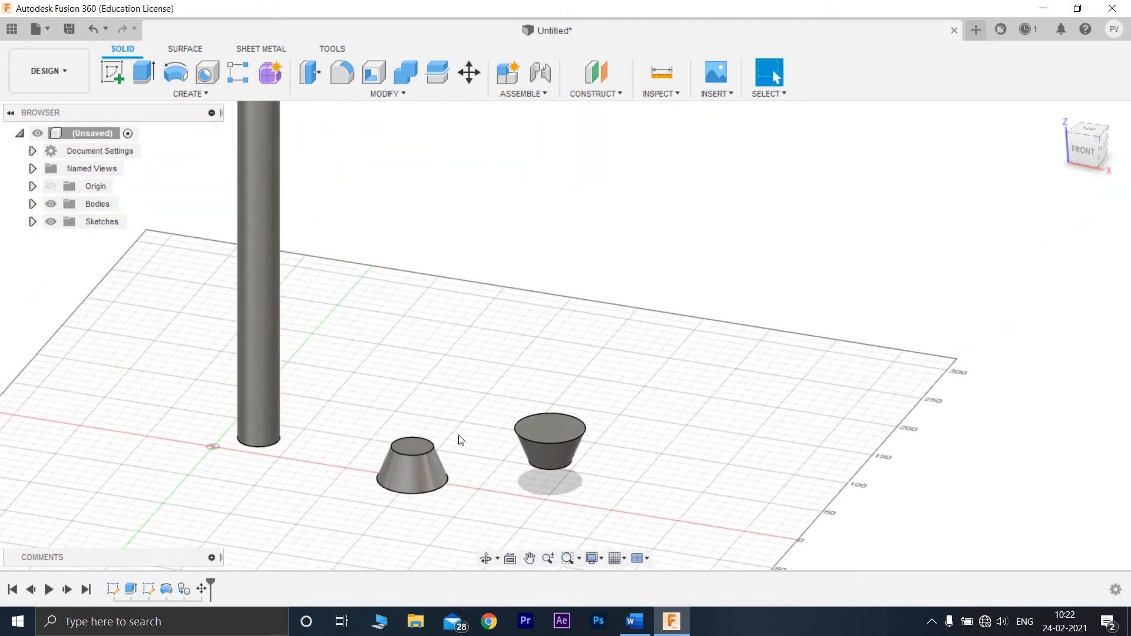
click(380, 478)
scroll(372, 479, down, 2)
scroll(374, 480, up, 2)
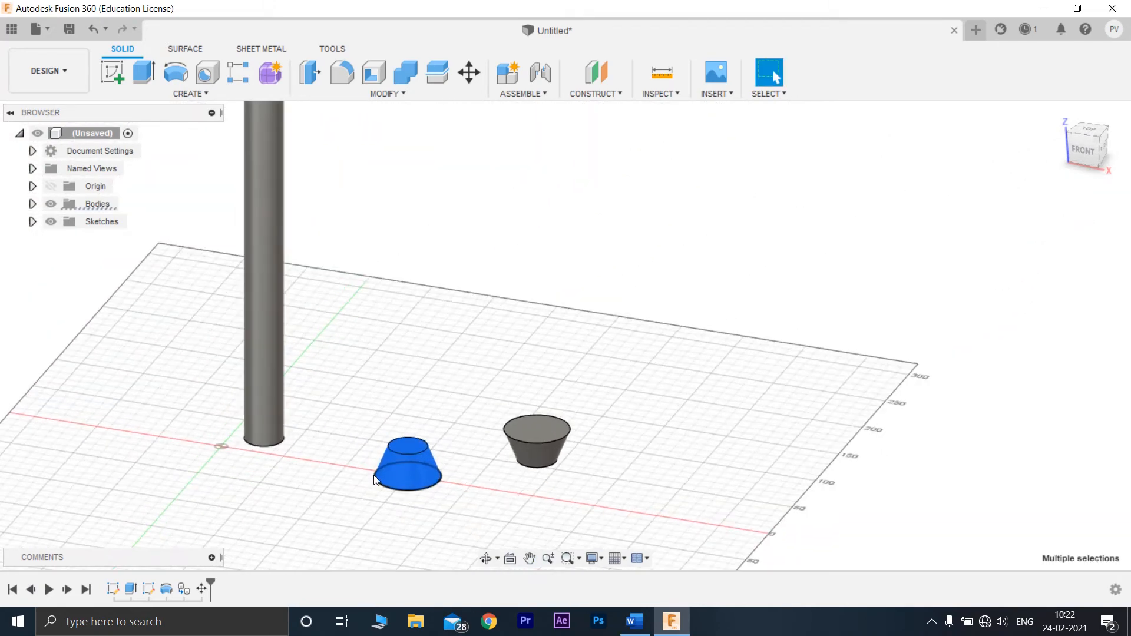
scroll(374, 480, up, 3)
click(747, 248)
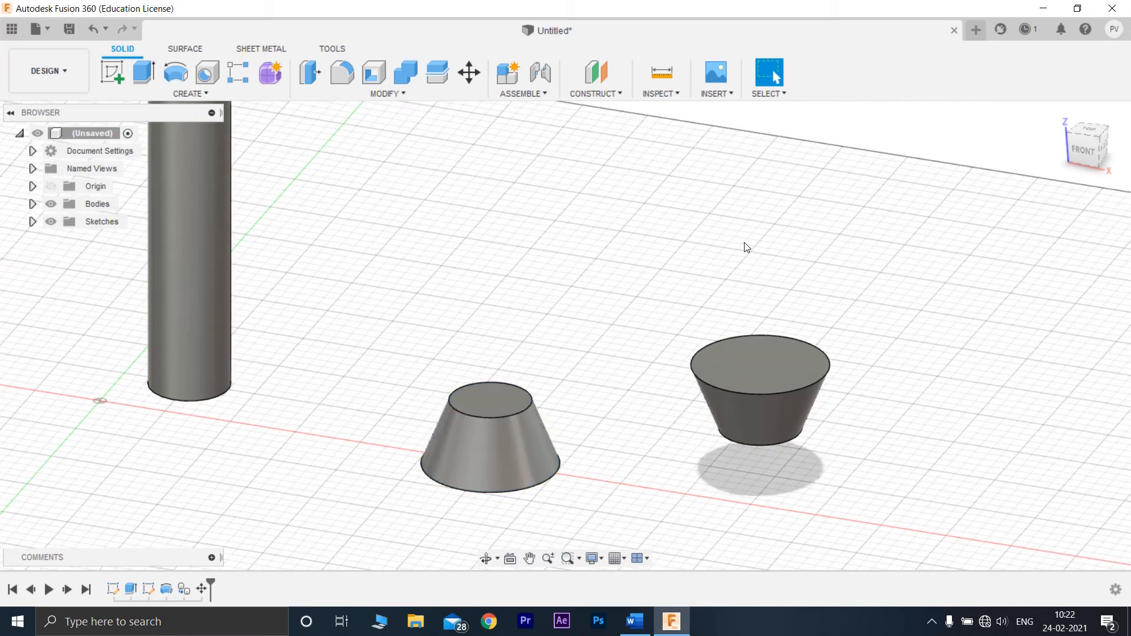
scroll(854, 324, down, 5)
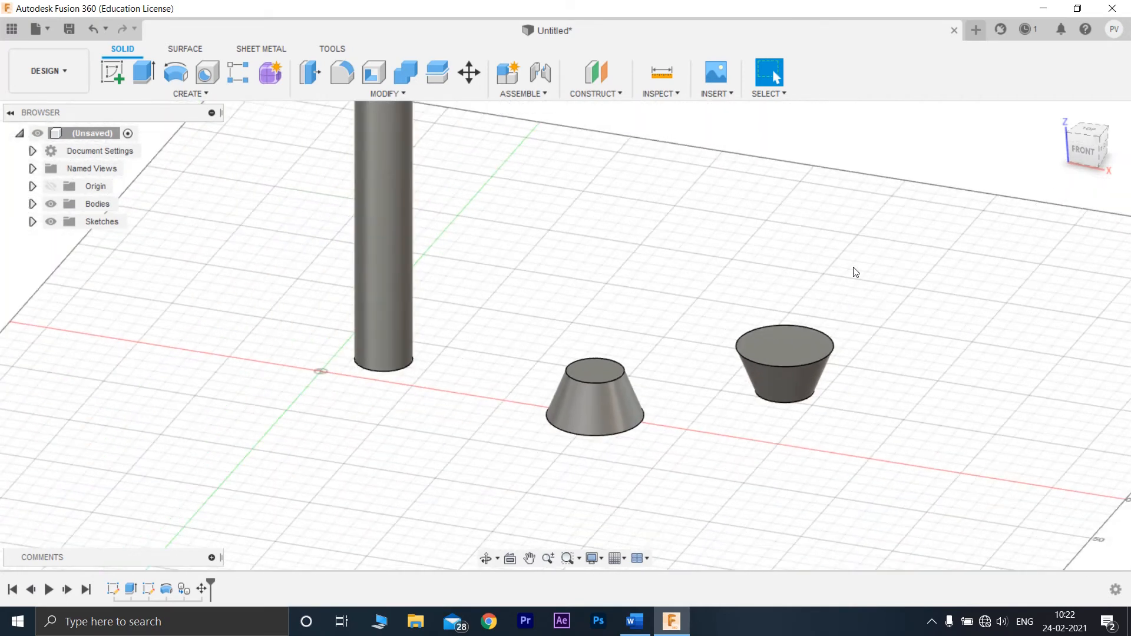
middle_drag(853, 272, 653, 354)
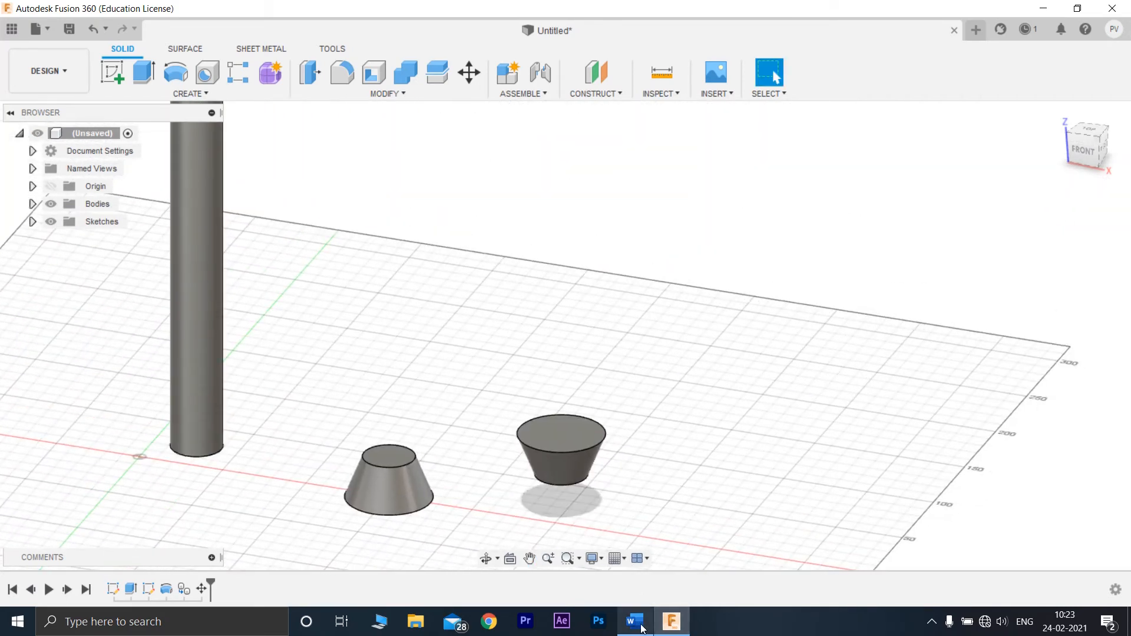
Step: Check the end dimensions in the Word reference drawing and sketch a 50 mm diameter circle on Fusion 360's horizontal plane, behind the upright tapered piece
click(634, 621)
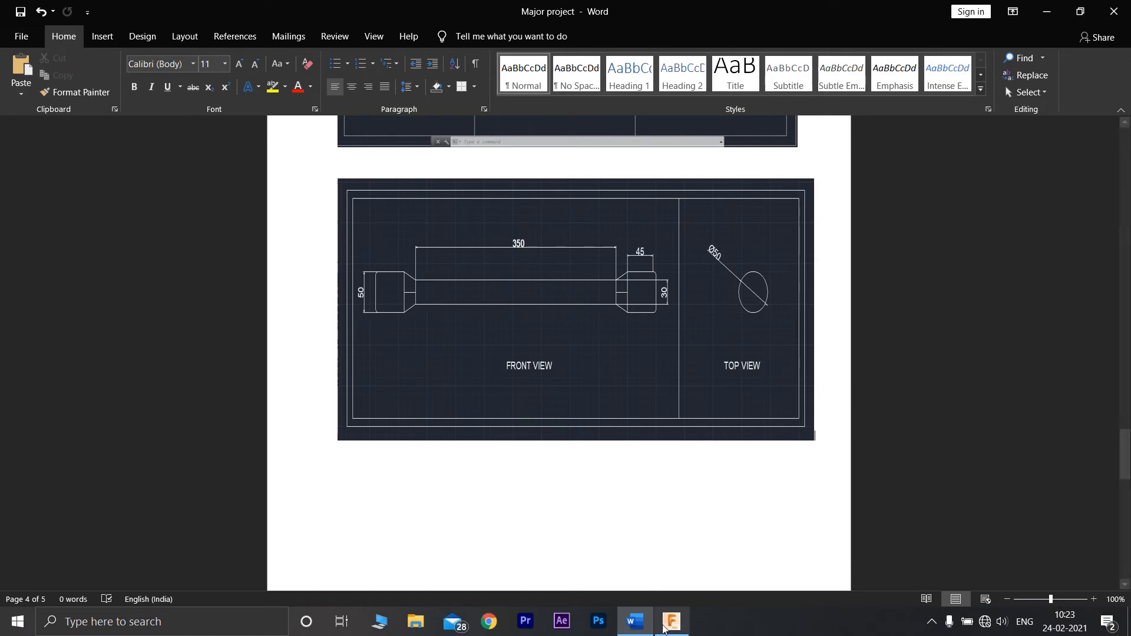
click(671, 622)
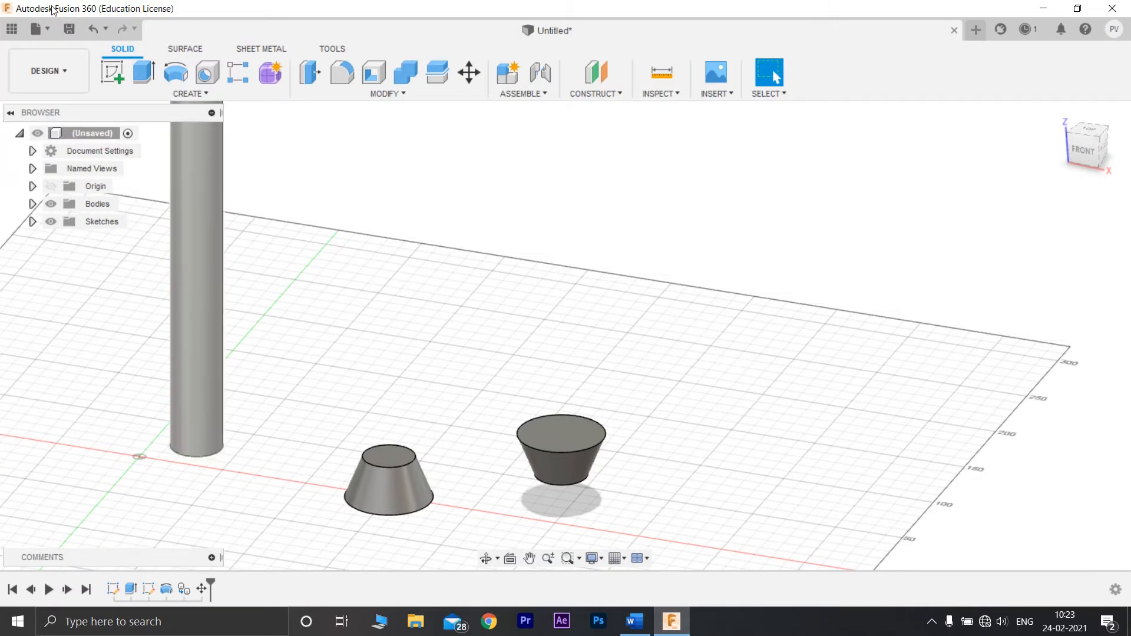
click(112, 72)
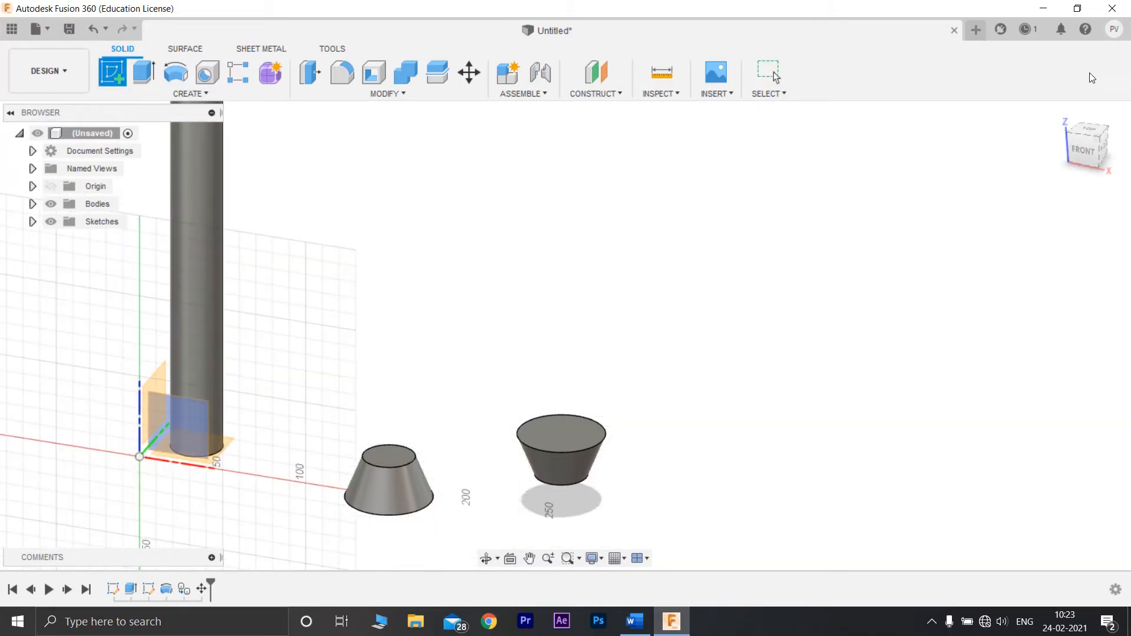
click(223, 453)
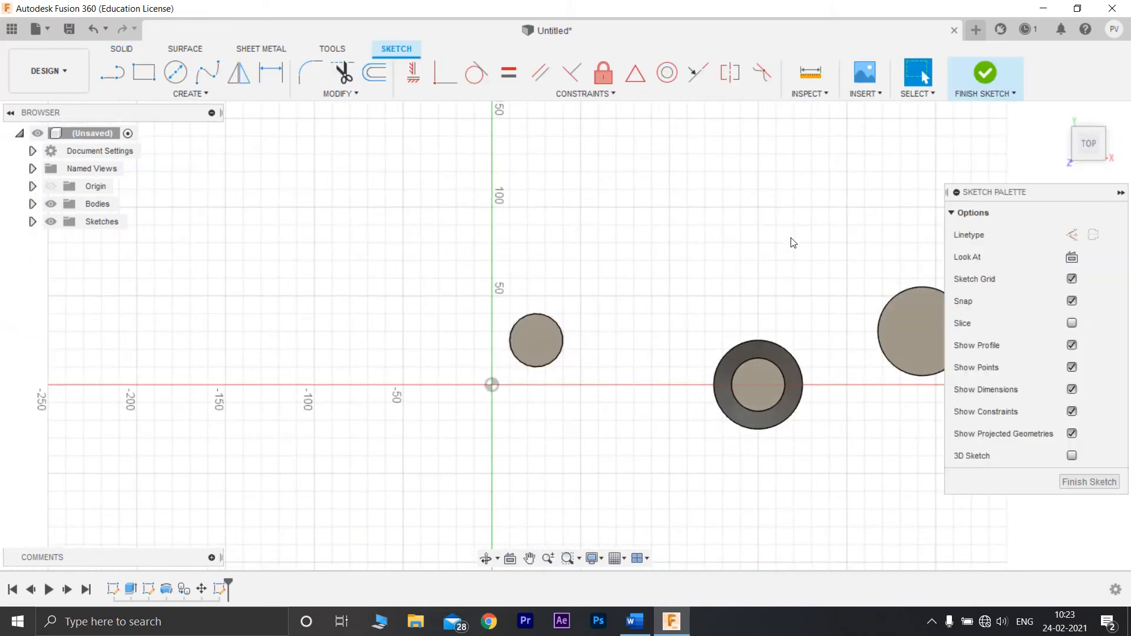
middle_drag(790, 242, 537, 271)
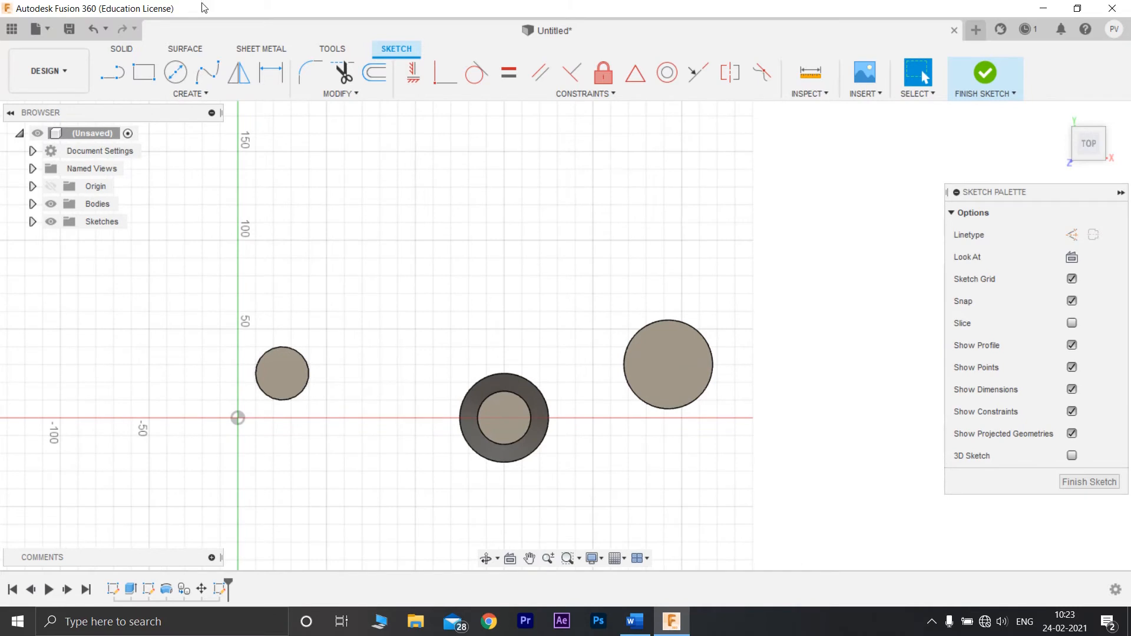
click(175, 72)
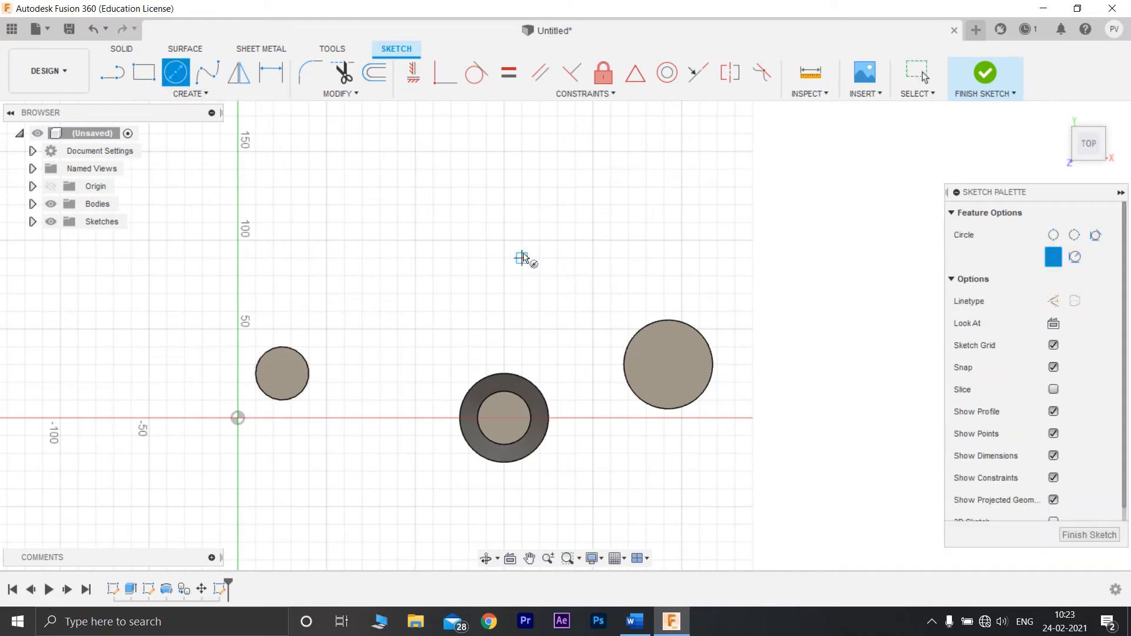
click(504, 240)
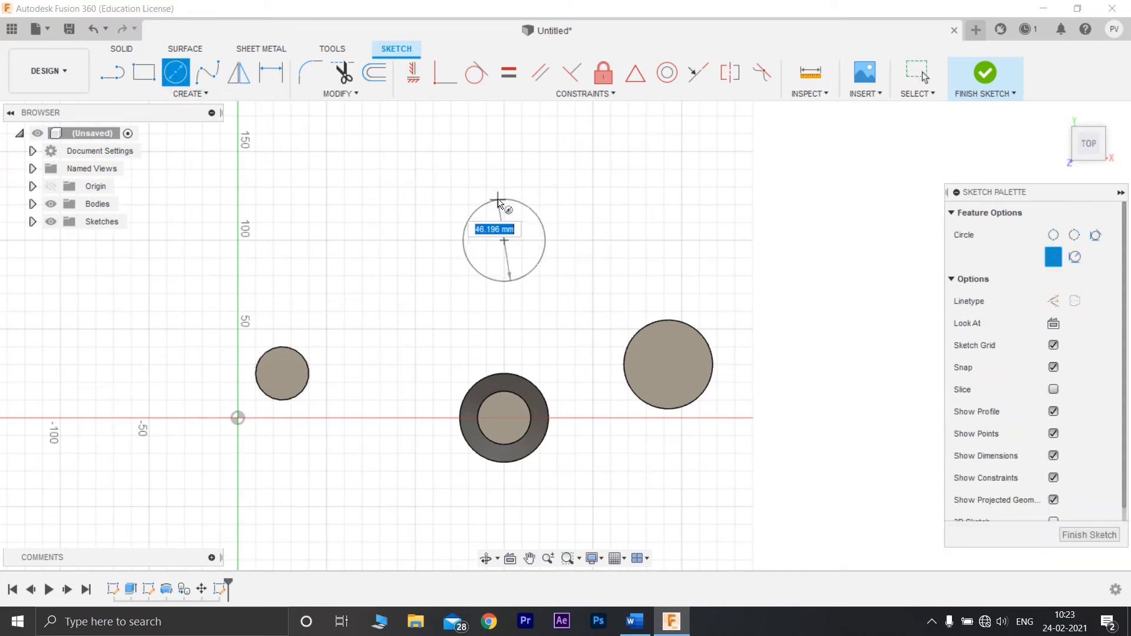
text(50)
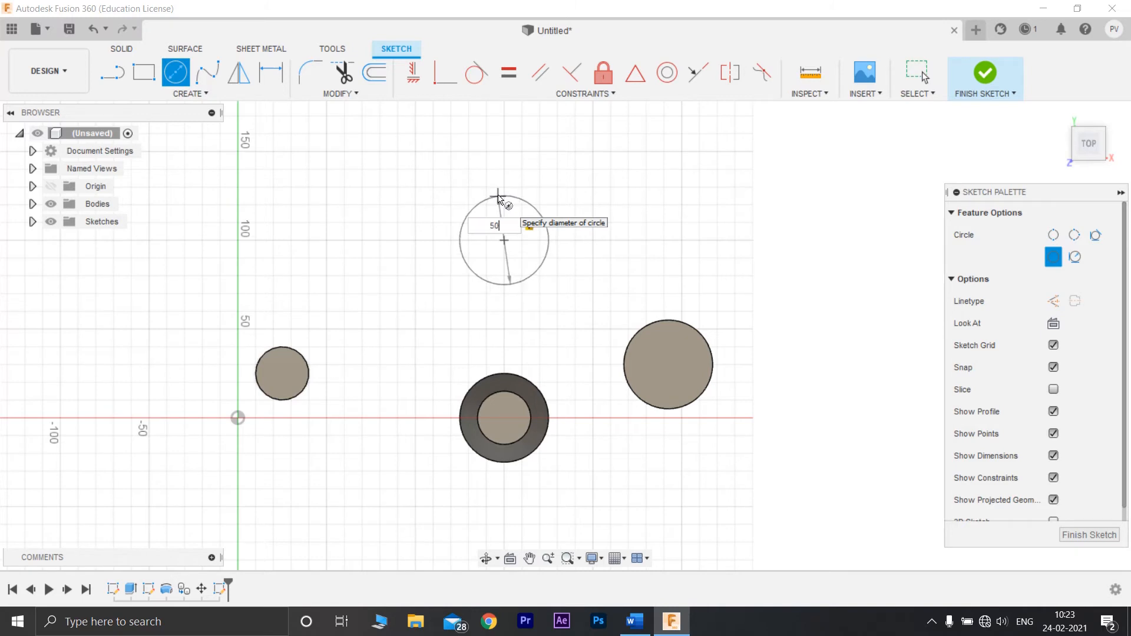
key(Return)
key(Escape)
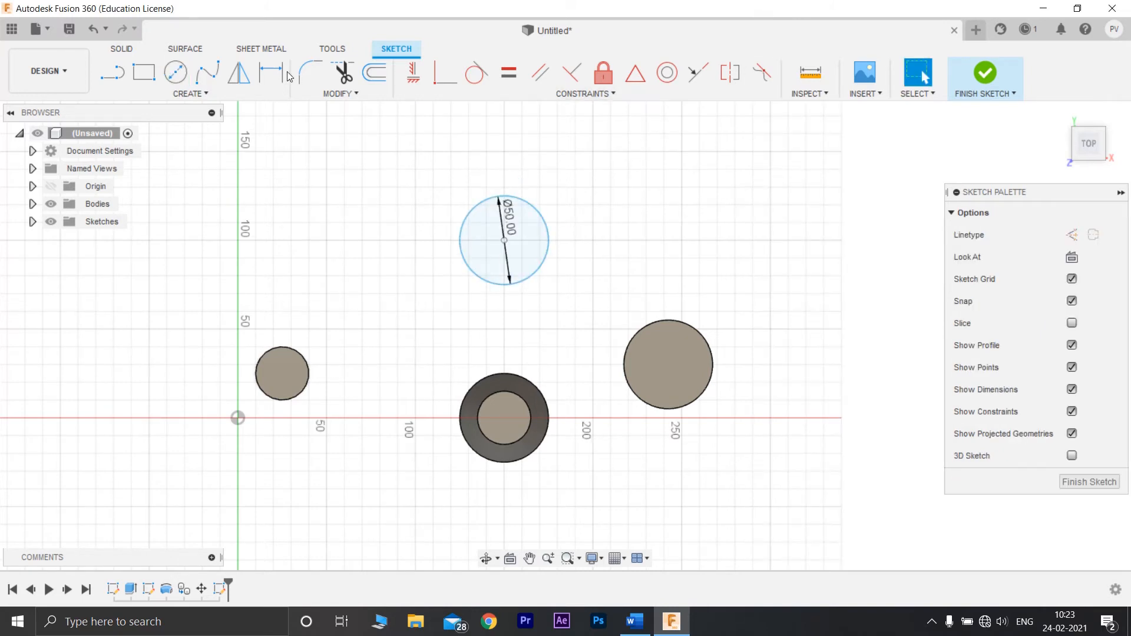
Step: Extrude the 50 mm circle upward by 50 mm as a new body, consulting the Word reference drawing
click(129, 50)
click(146, 70)
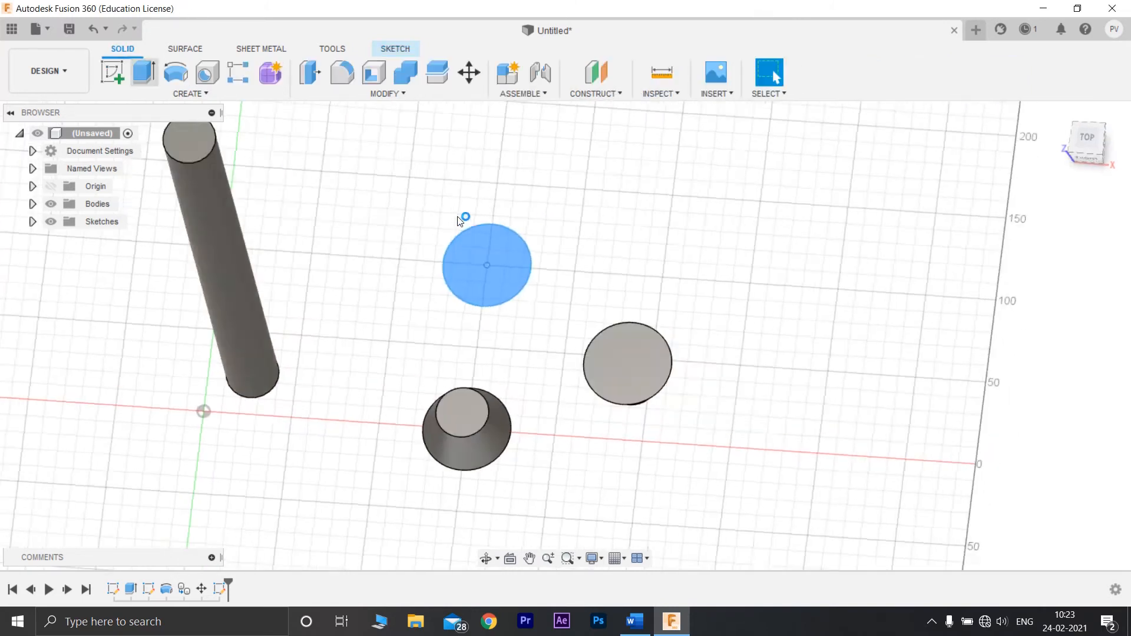
click(440, 422)
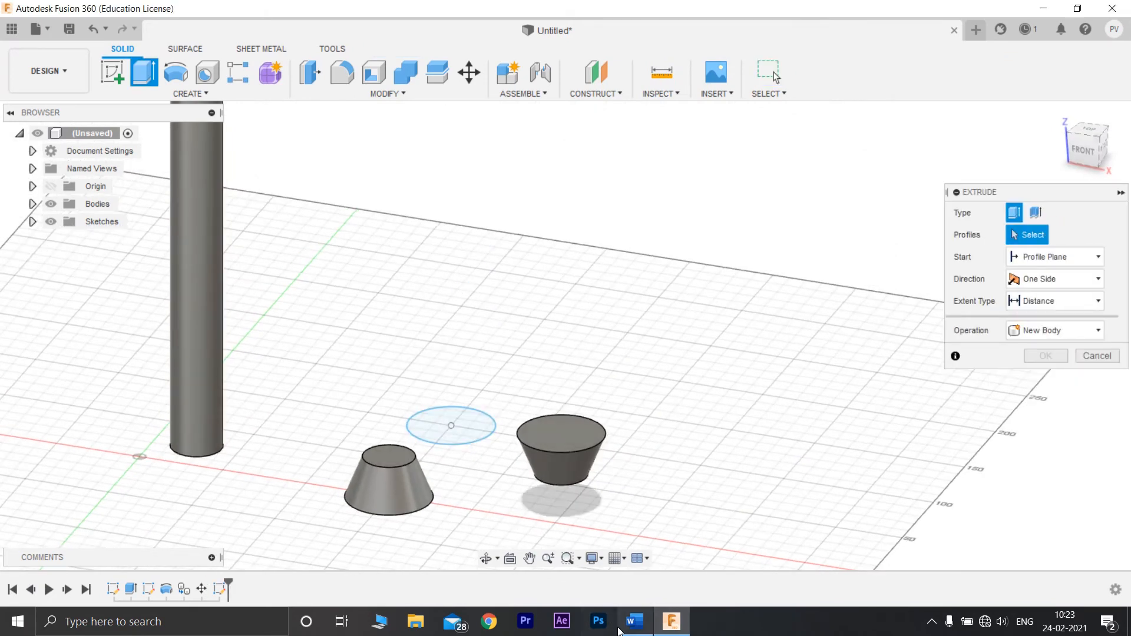
click(630, 629)
click(630, 629)
click(468, 422)
drag(451, 412, 451, 340)
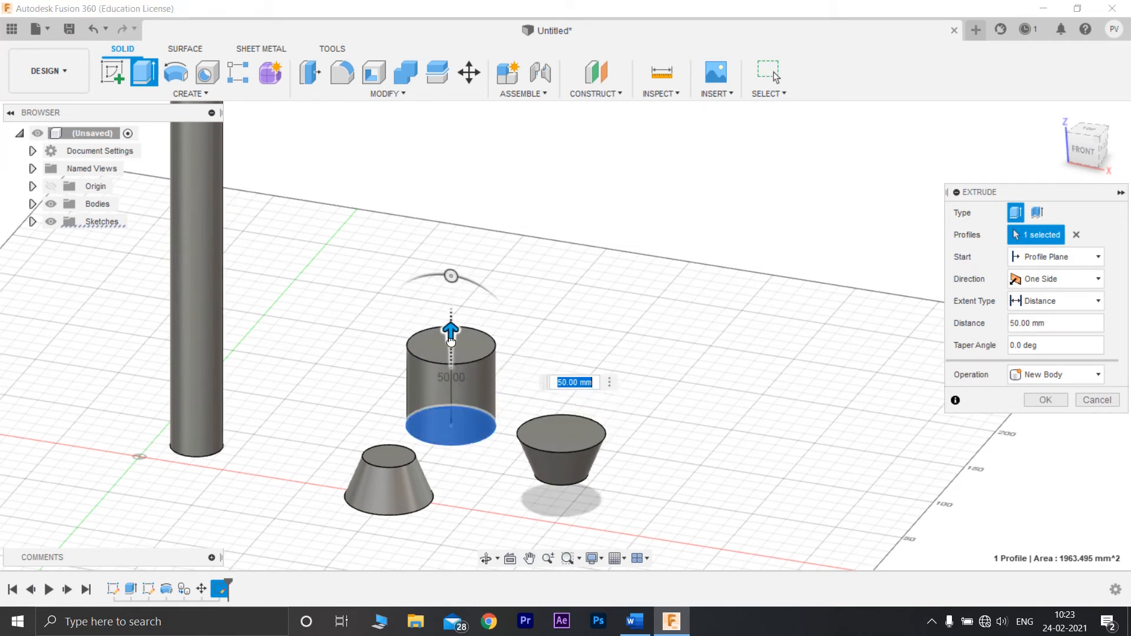
key(Return)
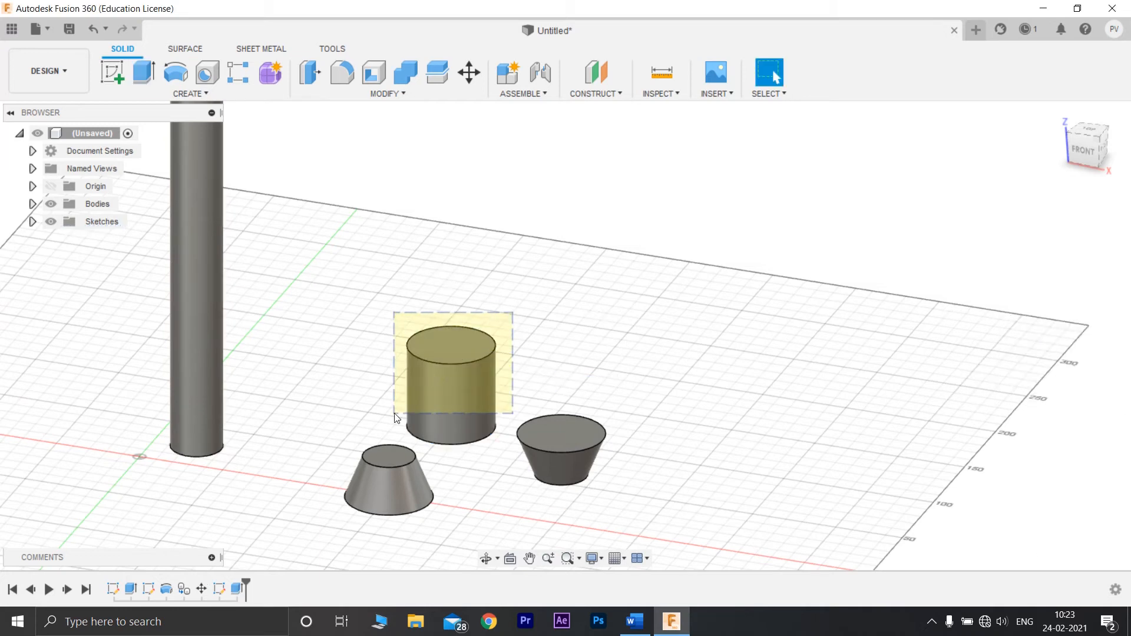
Step: Copy the cylinder body with Create Copy enabled and place the copy 140 mm away, parallel to the red axis
click(439, 389)
right_click(436, 378)
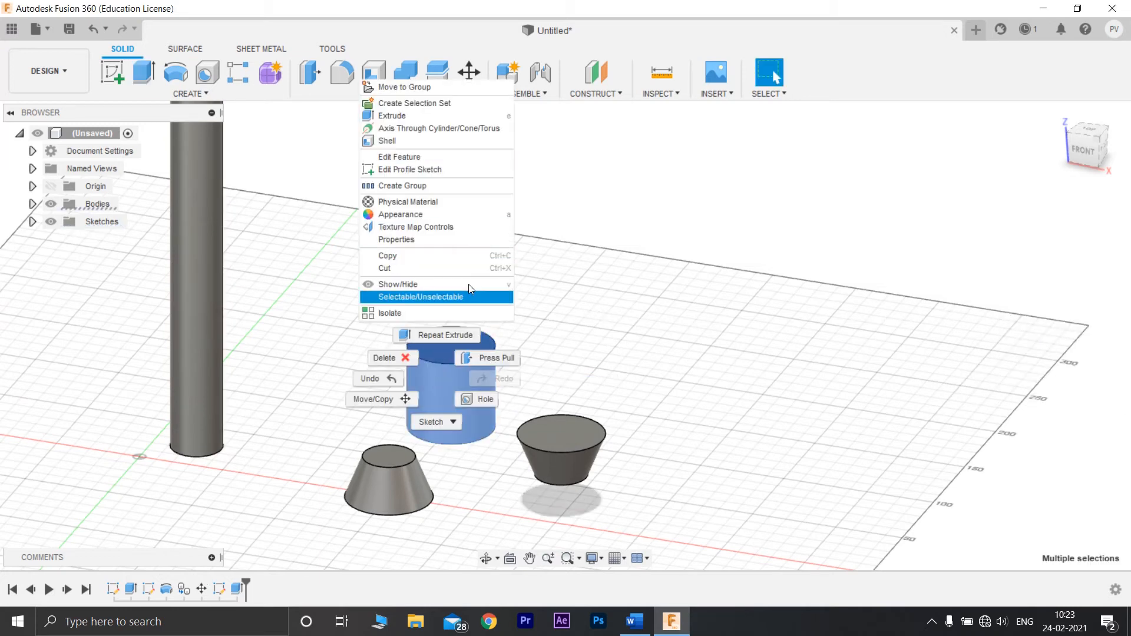
click(398, 410)
key(m)
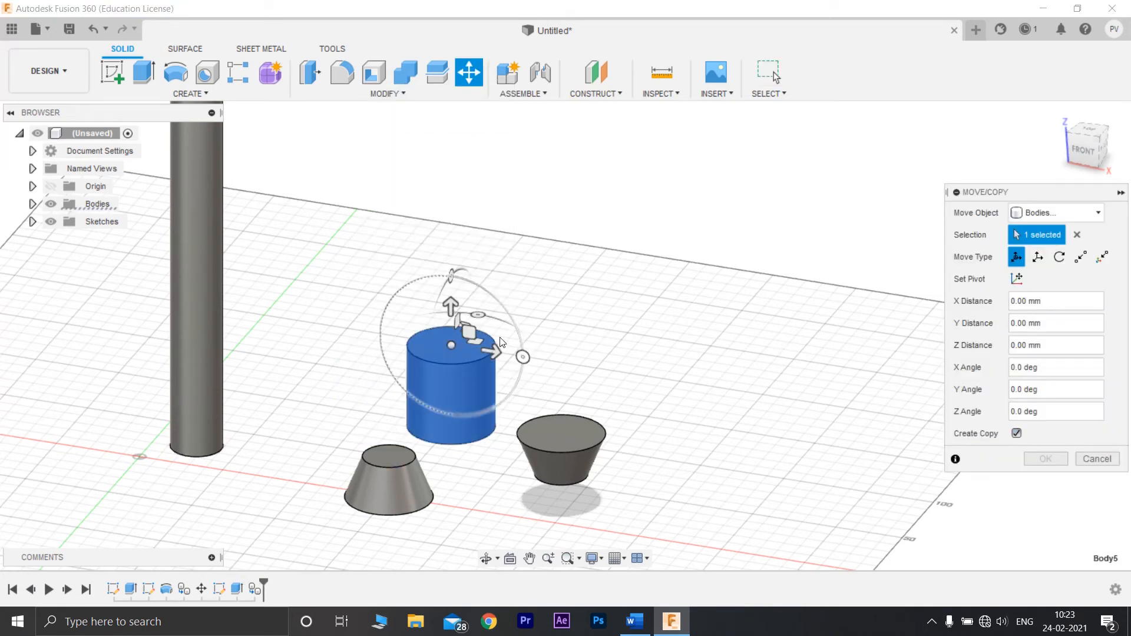
drag(493, 352, 723, 422)
key(Return)
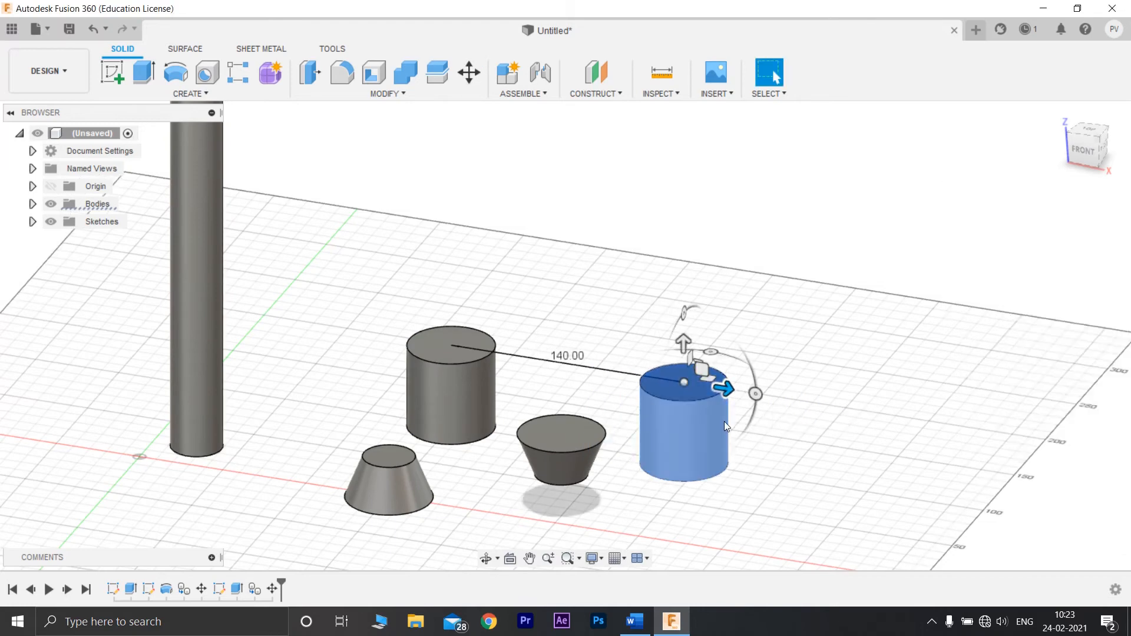
Step: Move the upright tapered end piece toward the rod's lower end with an X distance of 120 mm
scroll(624, 378, down, 4)
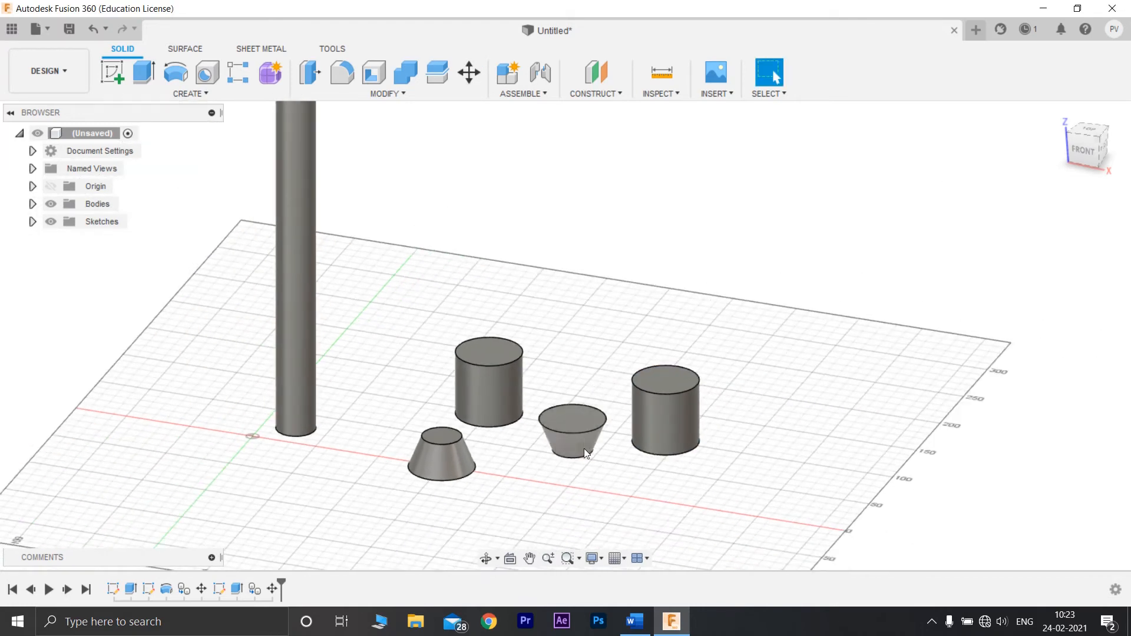
scroll(585, 451, up, 3)
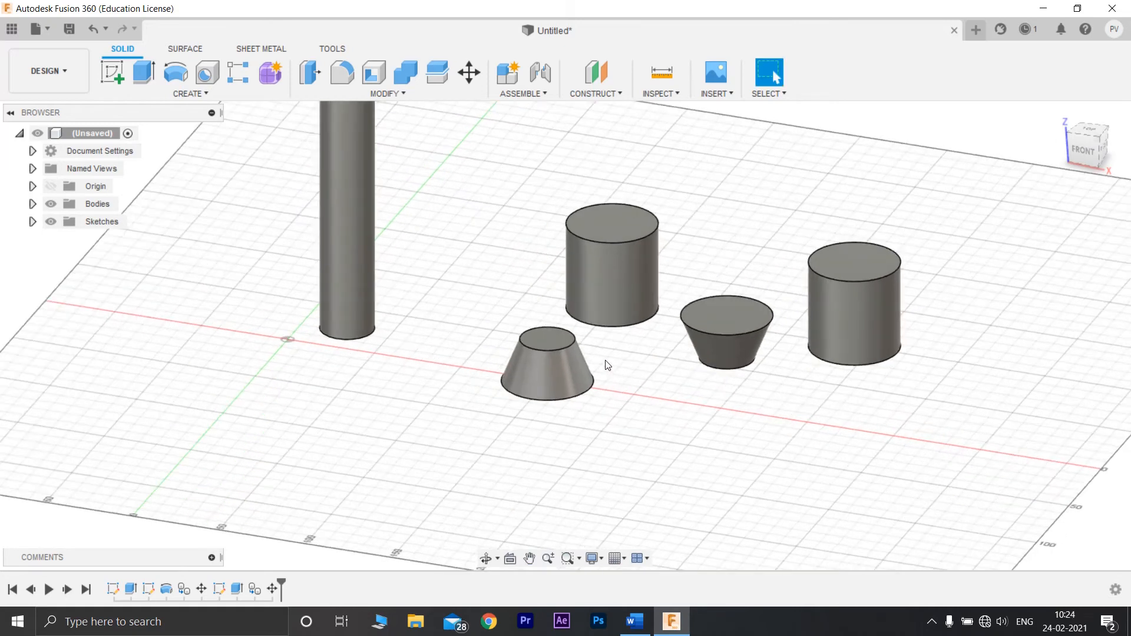
drag(594, 348, 480, 434)
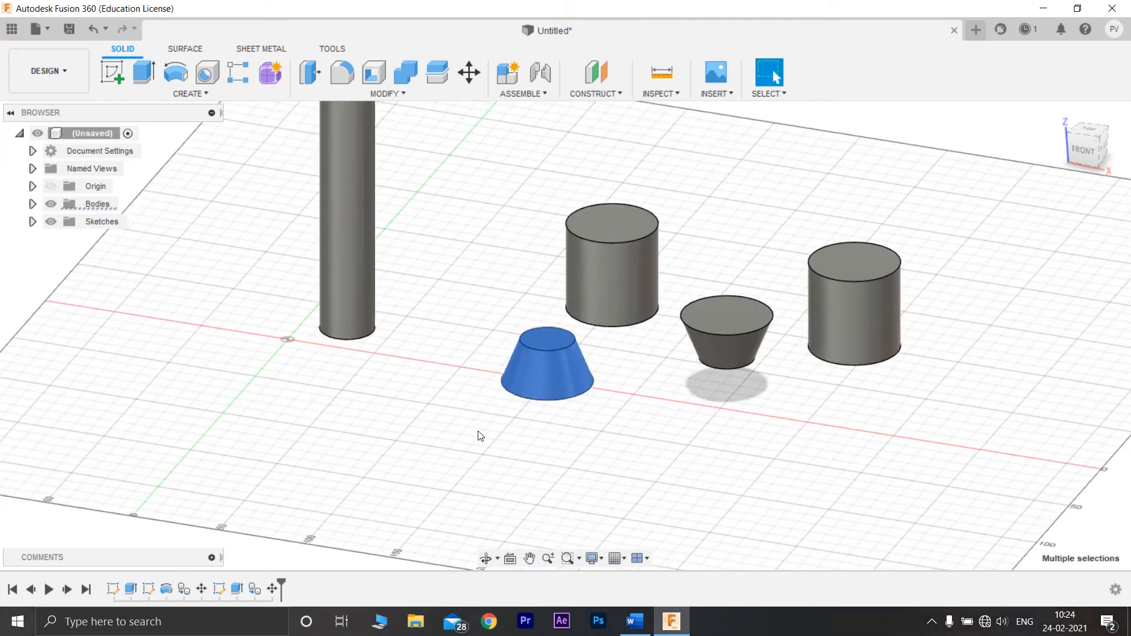
right_click(540, 361)
click(510, 382)
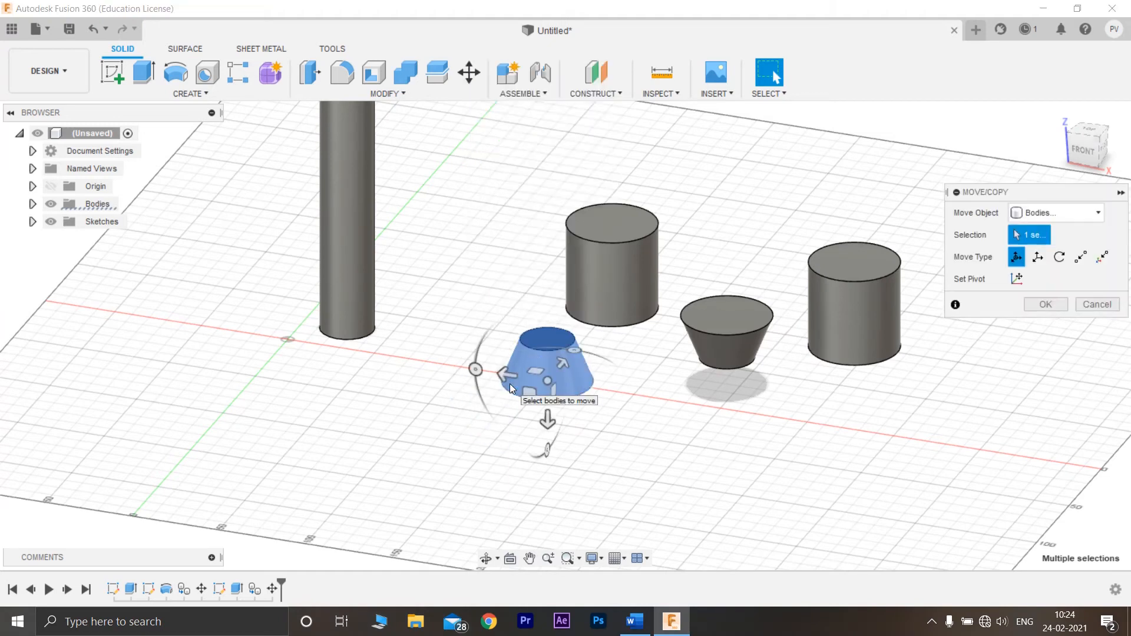
drag(506, 375, 313, 319)
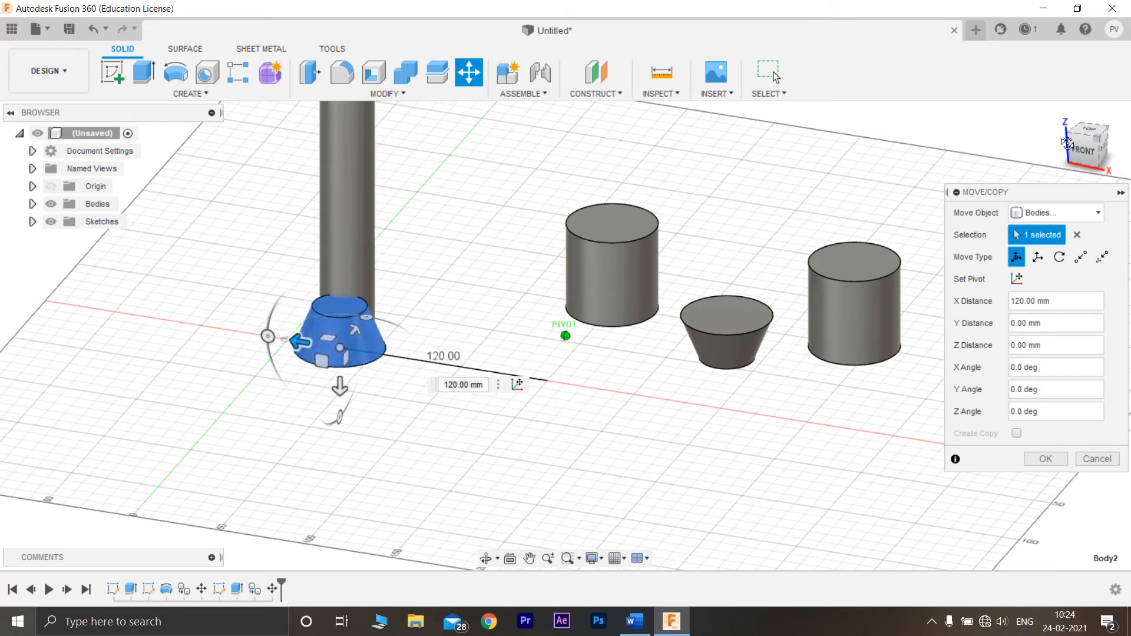
Step: Center the tapered end piece on the rod by shifting it 25 mm in Y and a further 5 mm in X
drag(1075, 153, 1031, 155)
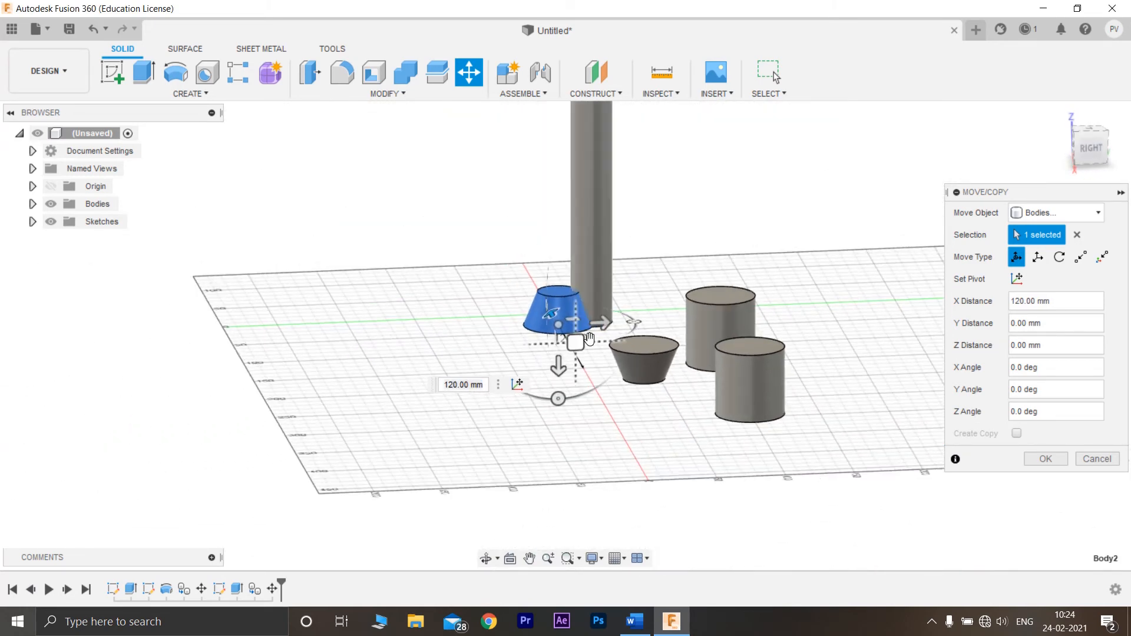
scroll(591, 323, up, 5)
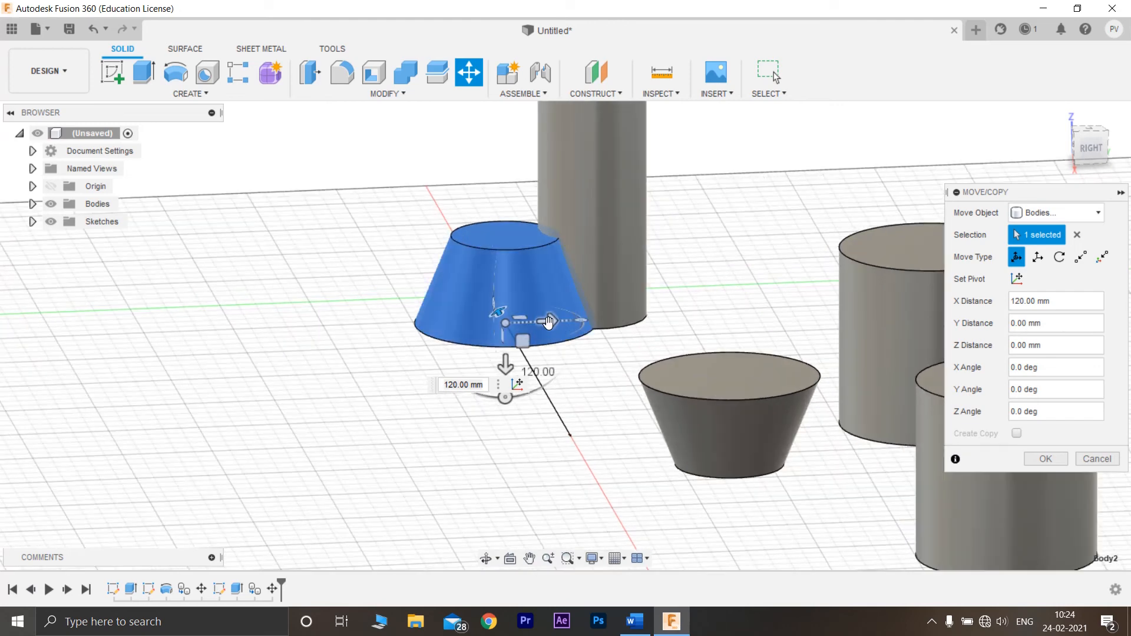
drag(558, 328, 632, 328)
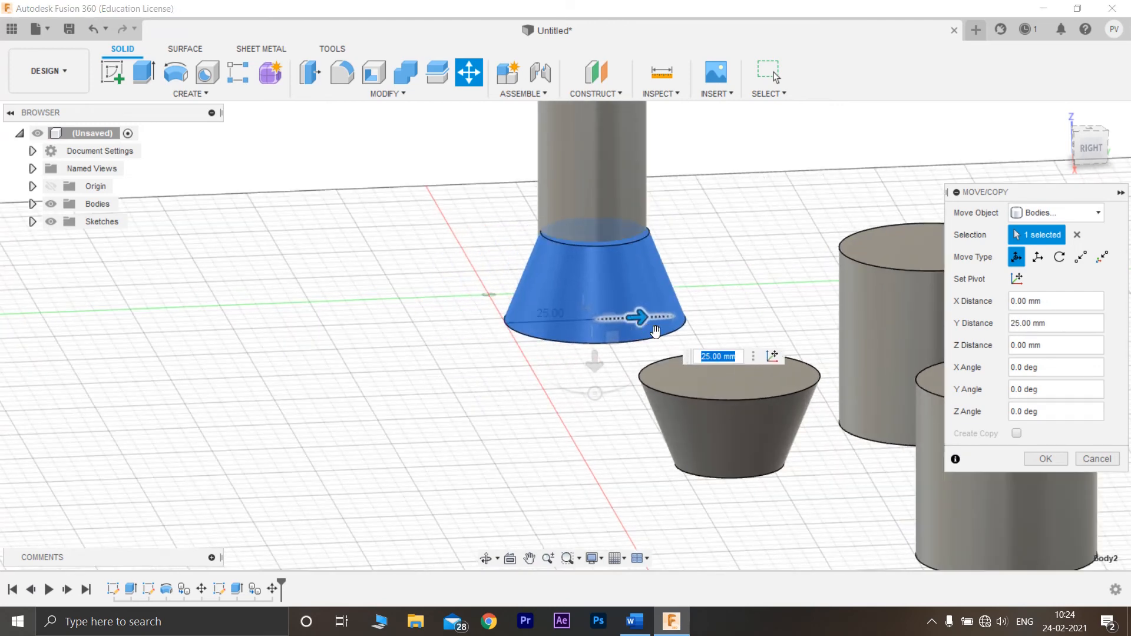
shift+middle_drag(655, 331, 562, 326)
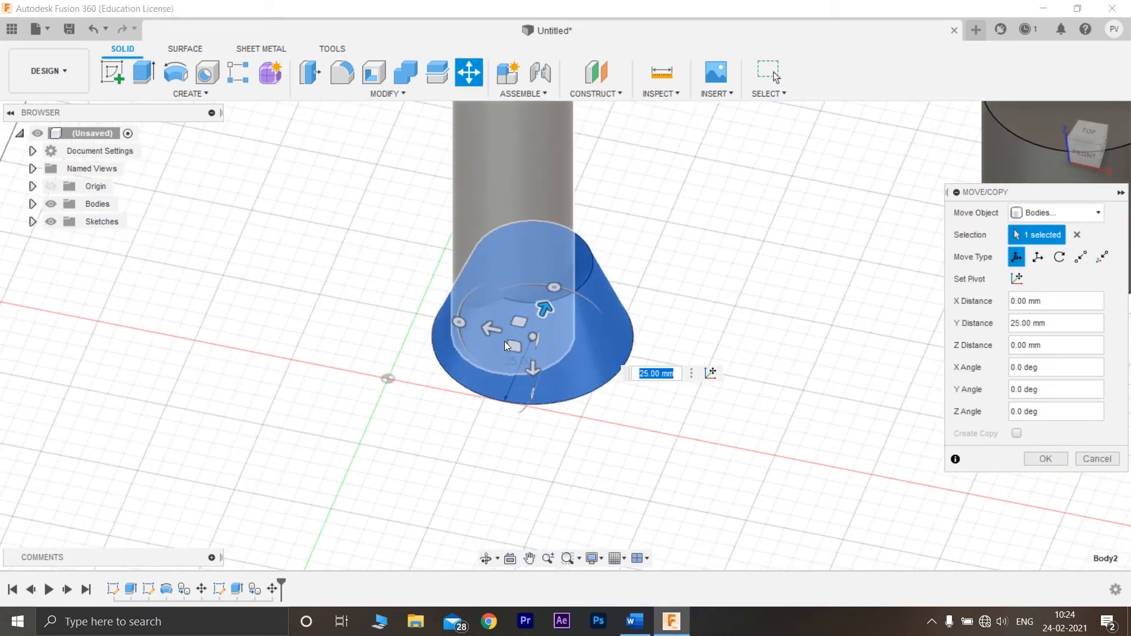
drag(492, 328, 479, 327)
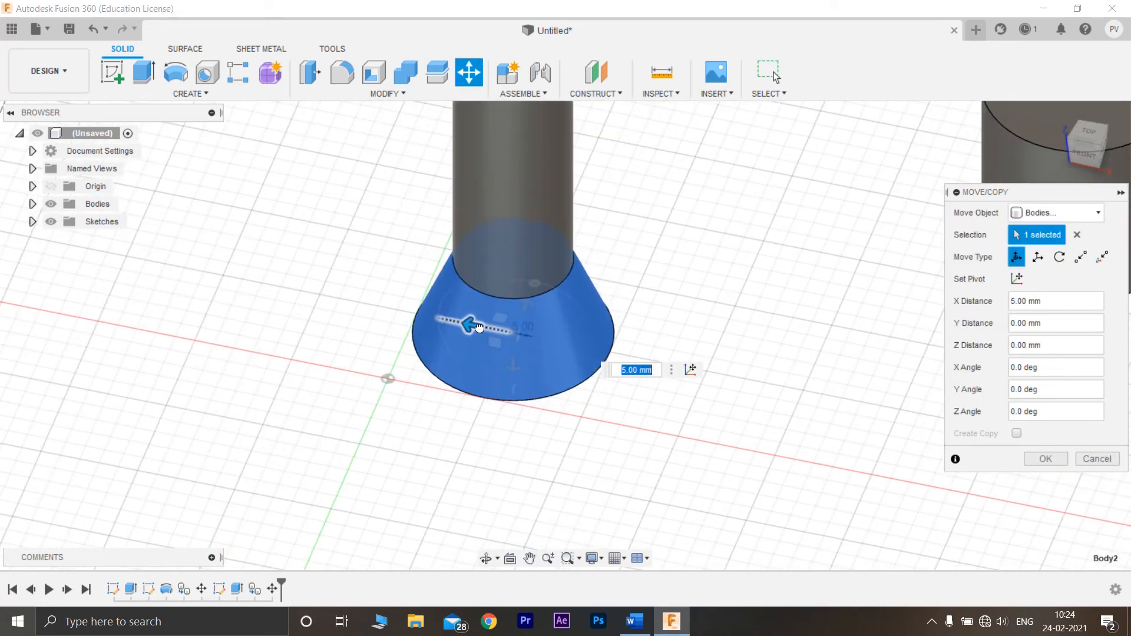
Step: Lower the tapered end piece with a Z distance of 20 mm so its narrow face meets the rod's bottom end
click(1078, 152)
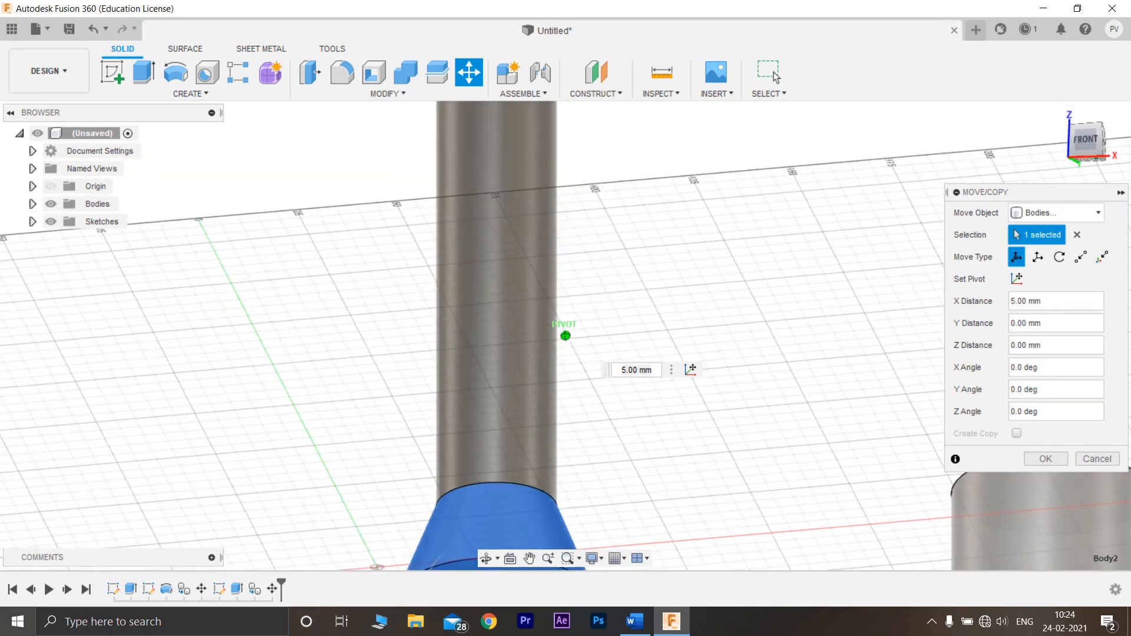
middle_drag(675, 405, 570, 336)
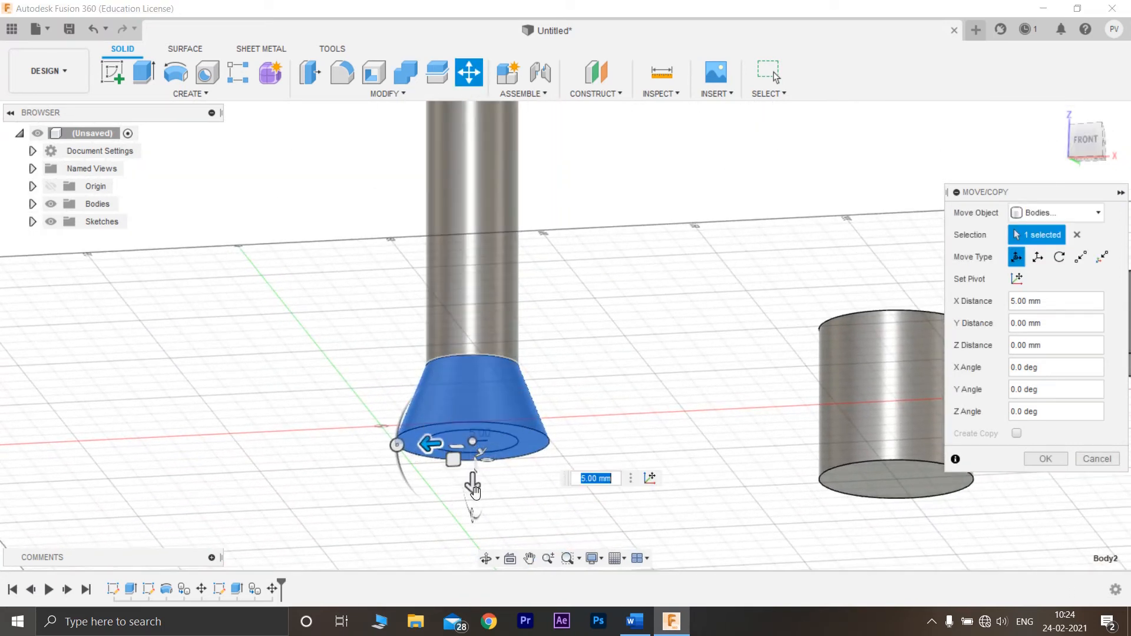
drag(475, 489, 468, 539)
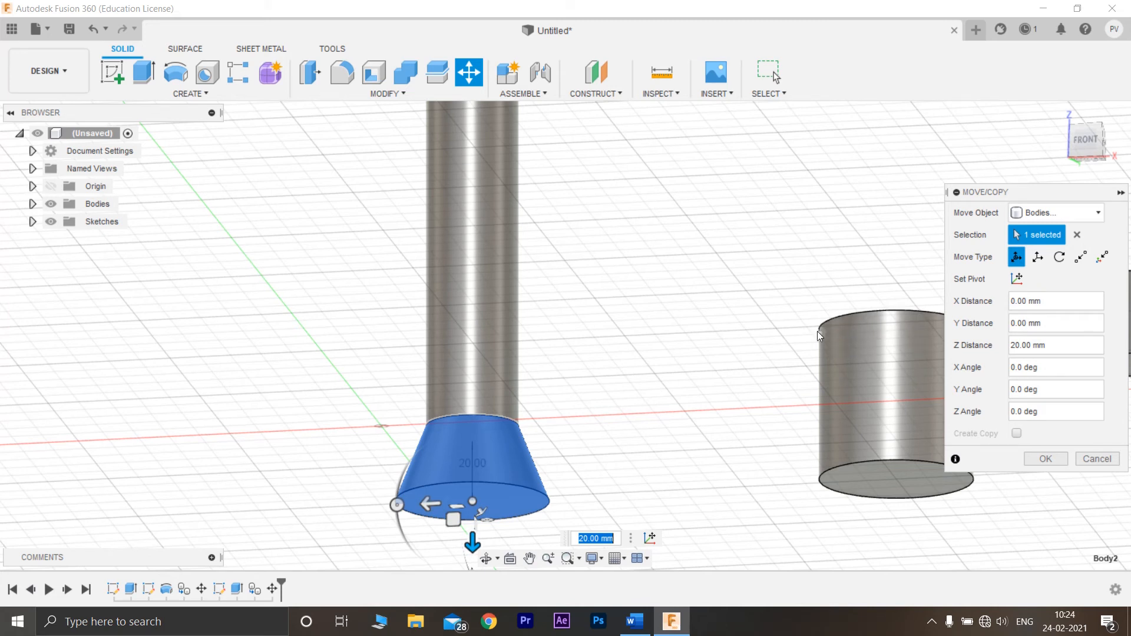
key(Return)
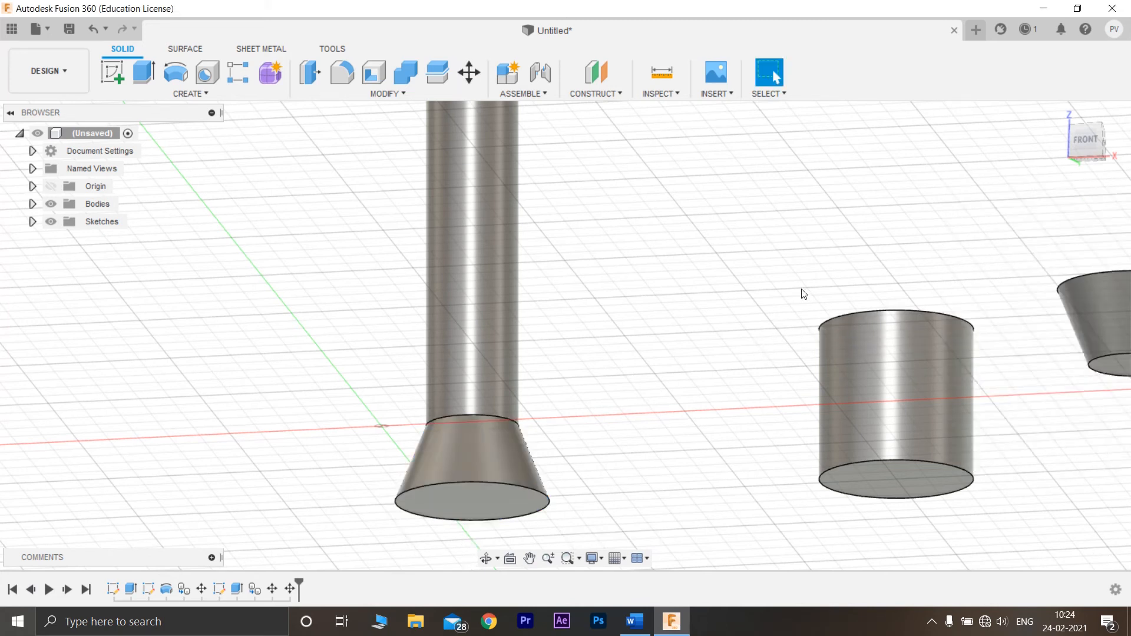
Step: Move the loose cylinder nearest the rod roughly beneath the lower tapered piece, about 128 mm in X, -66 mm in Y and 73 mm in Z
scroll(689, 298, down, 4)
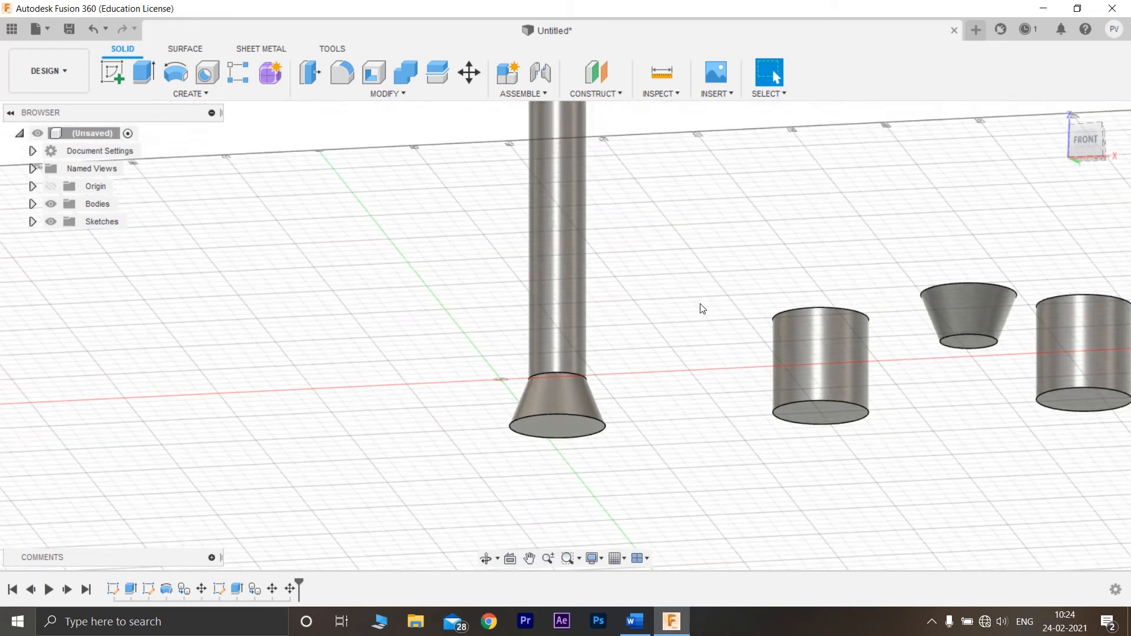
shift+middle_drag(564, 332, 606, 228)
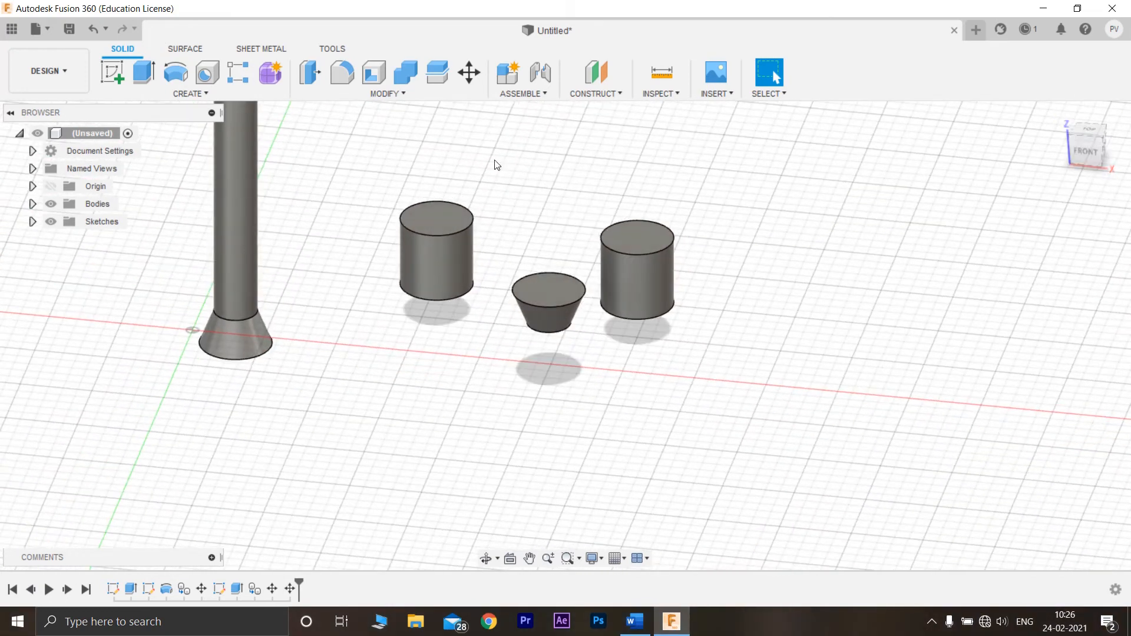
drag(494, 165, 356, 328)
right_click(437, 256)
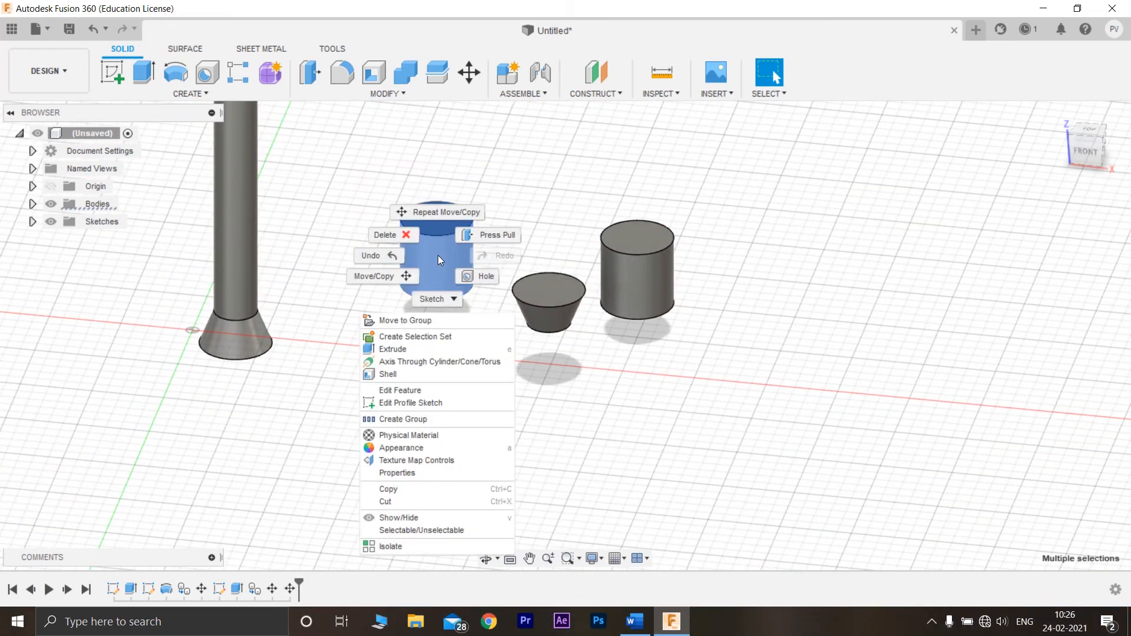
click(405, 291)
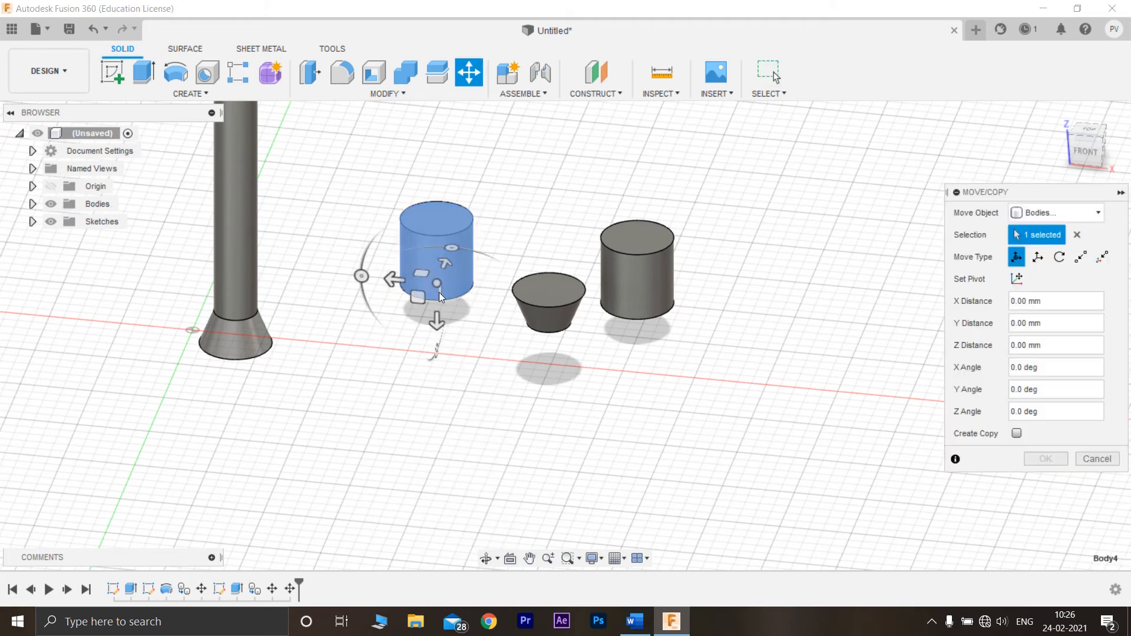
drag(437, 284, 232, 406)
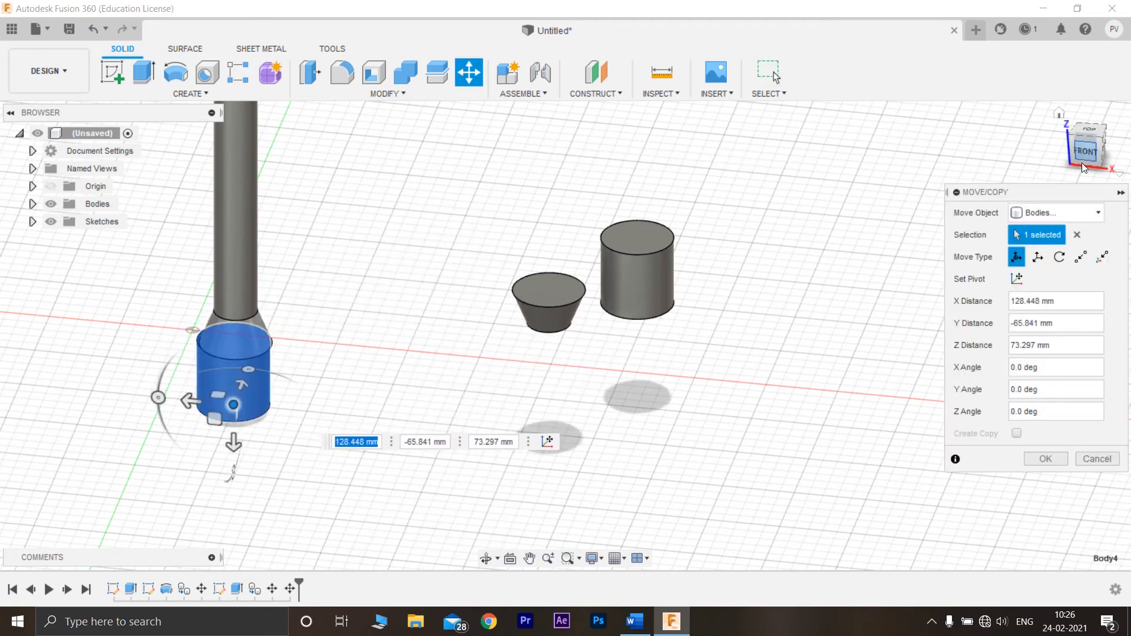
Step: Center the moved cylinder on the rod's axis in plan view, at distances of about 125 mm in X and -75 mm in Y
click(1088, 132)
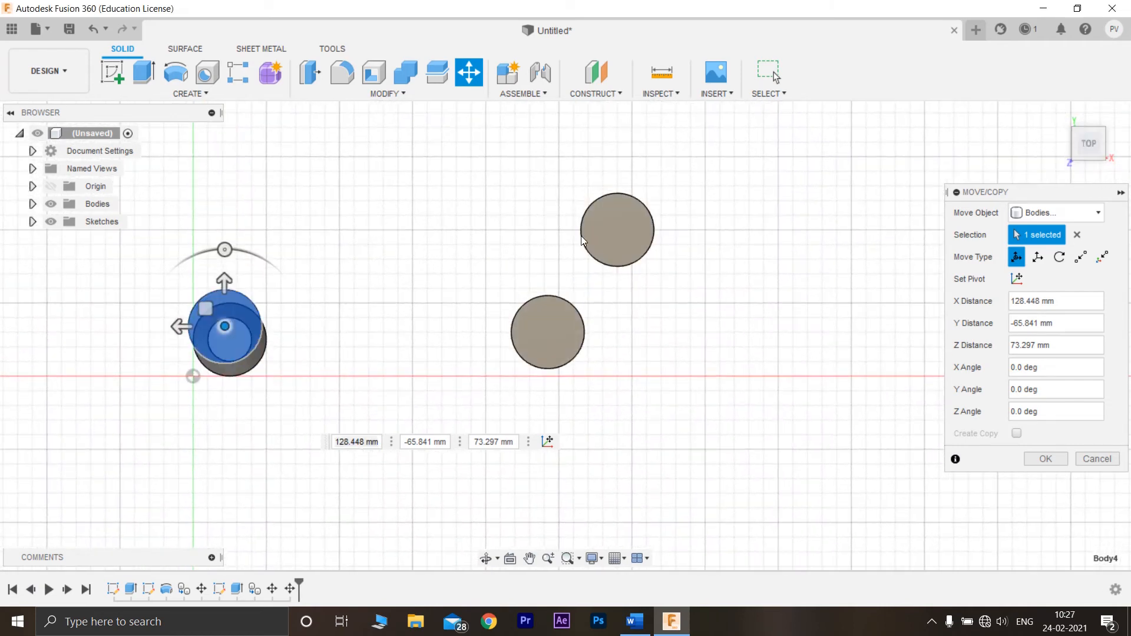
scroll(224, 342, up, 3)
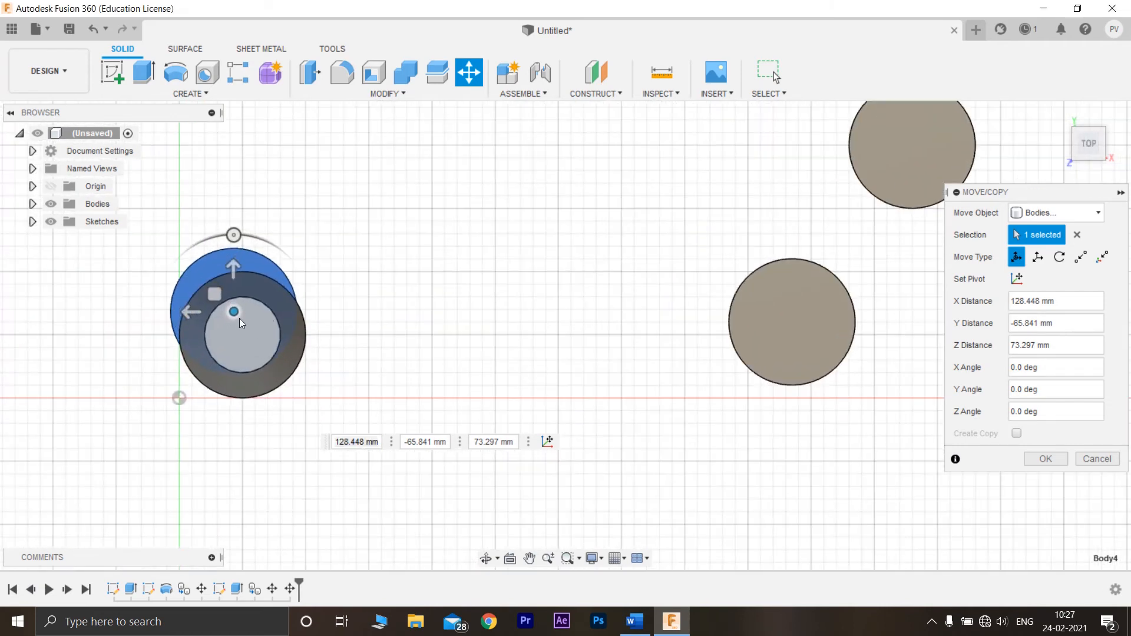
drag(239, 318, 246, 335)
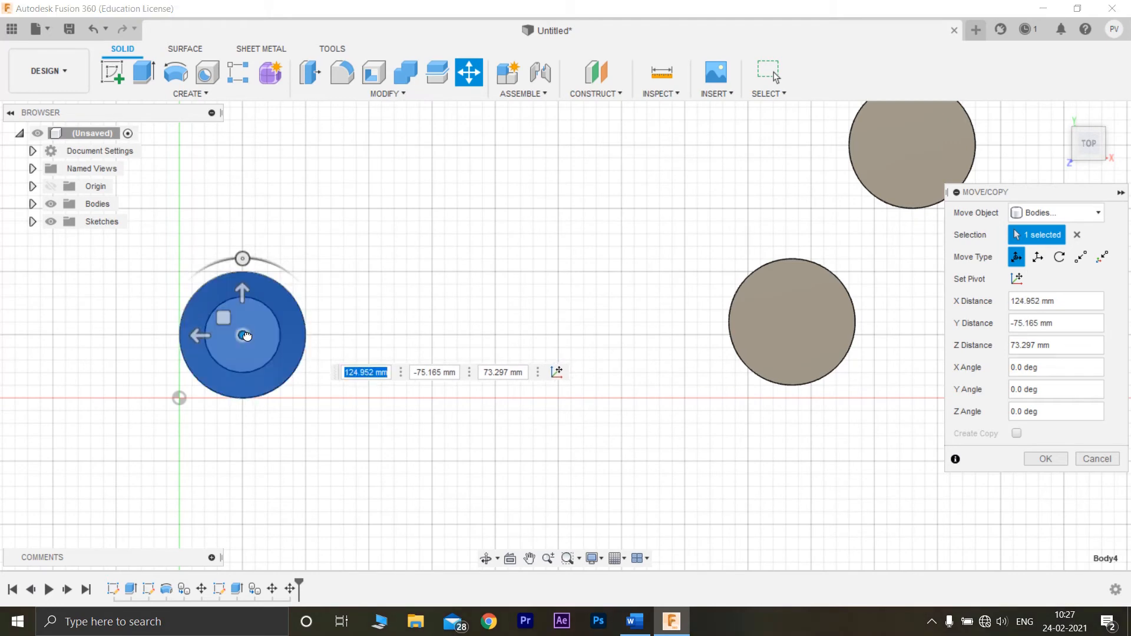
Step: Raise the cylinder to a Z distance of about 70 mm so its upper face meets the lower taper's wide face, and finish the move
drag(1086, 153, 1094, 96)
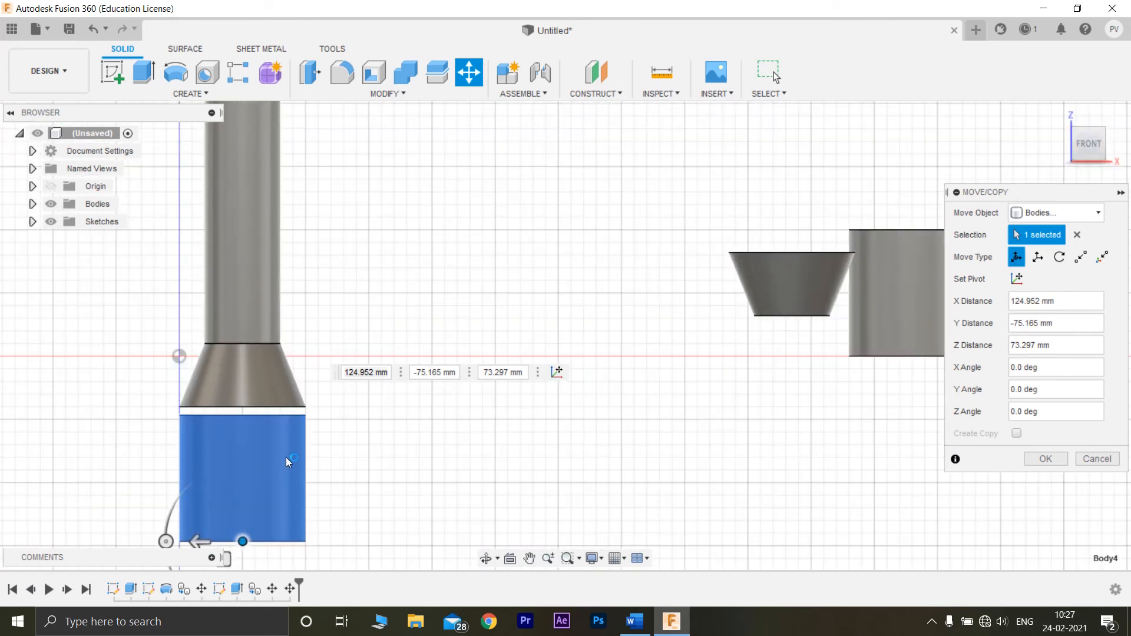
middle_drag(358, 450, 441, 366)
drag(327, 457, 328, 450)
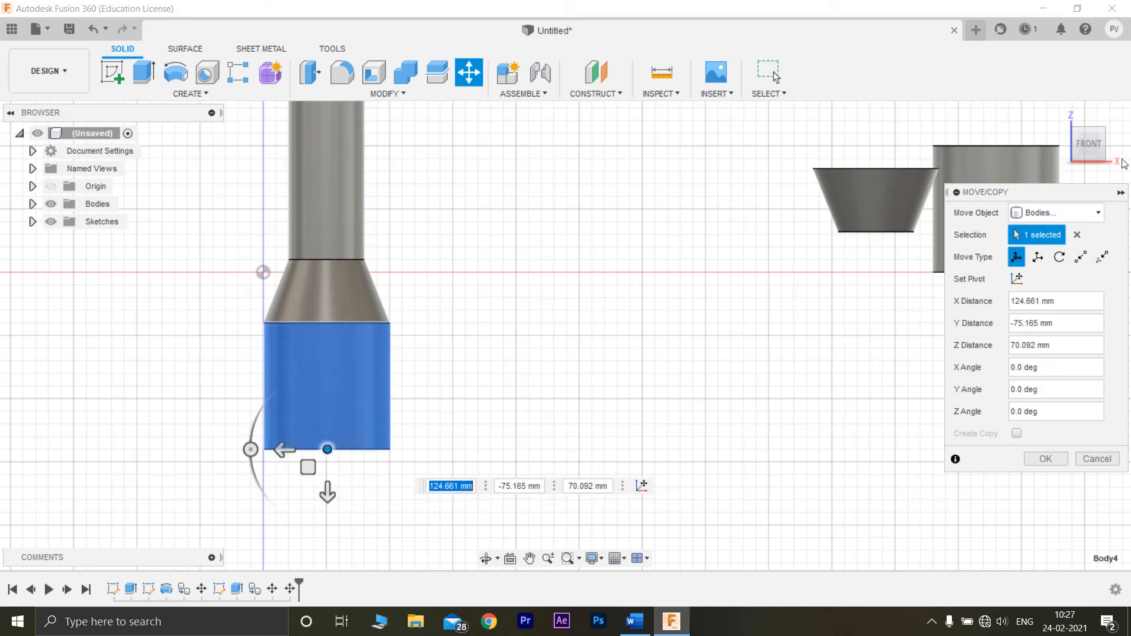
mouse_move(1089, 145)
mouse_down()
mouse_move(1074, 158)
mouse_move(999, 161)
mouse_up()
shift+middle_drag(825, 261, 725, 261)
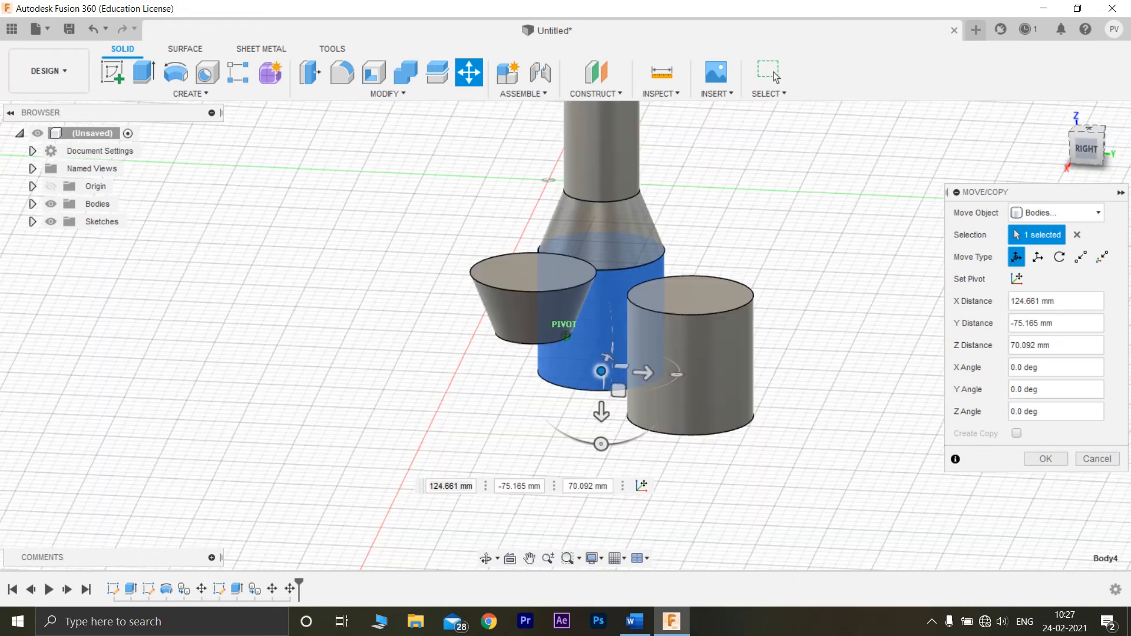
key(Return)
Step: Move the remaining tapered piece near the rod's upper end, about 251 mm in X, 43 mm in Y and -294 mm in Z
scroll(820, 265, down, 6)
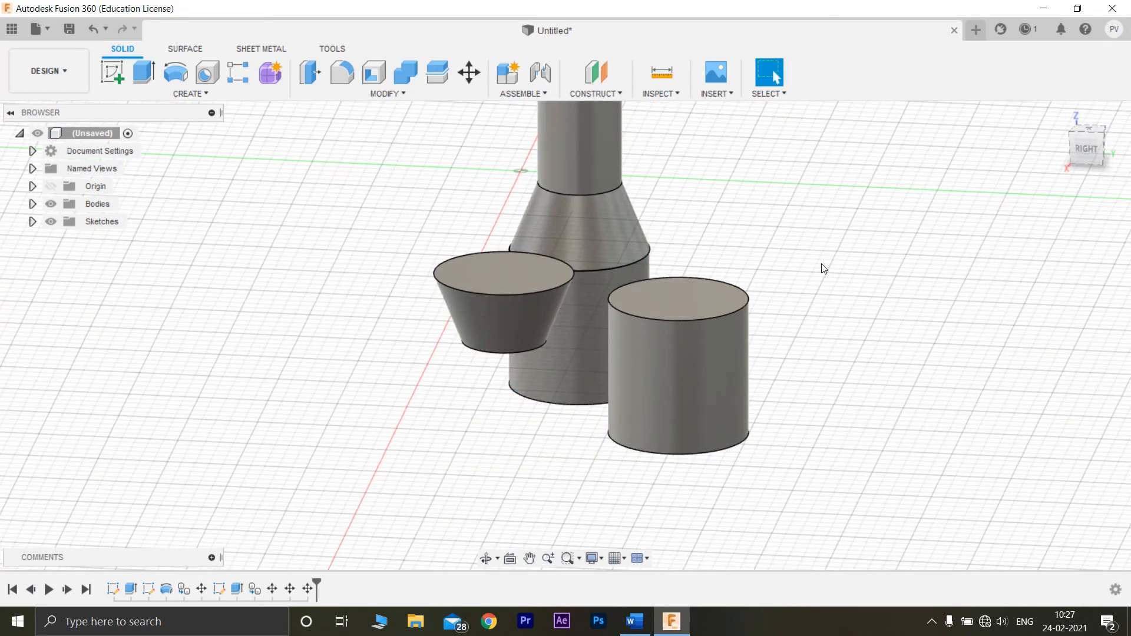
middle_drag(879, 208, 675, 321)
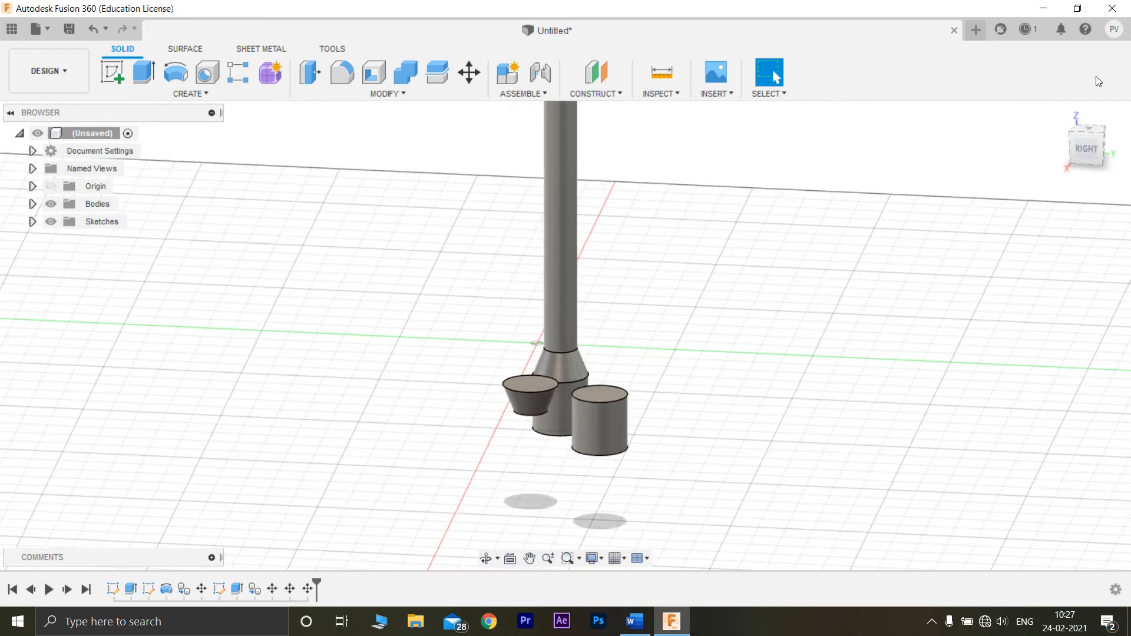
click(1059, 114)
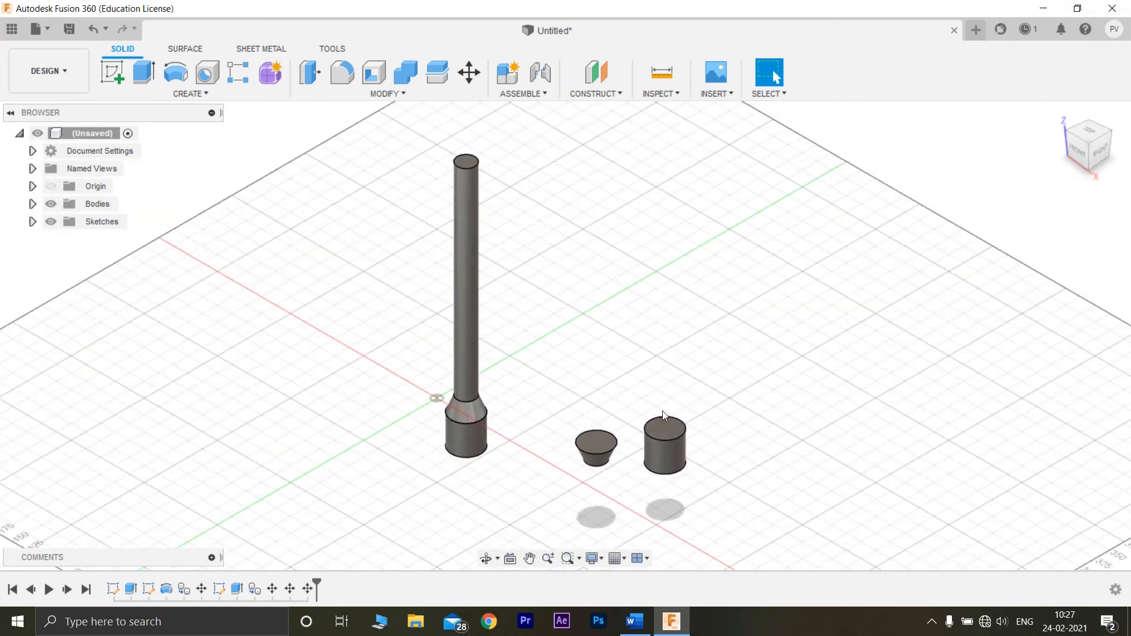
drag(630, 412, 560, 479)
right_click(595, 446)
click(556, 463)
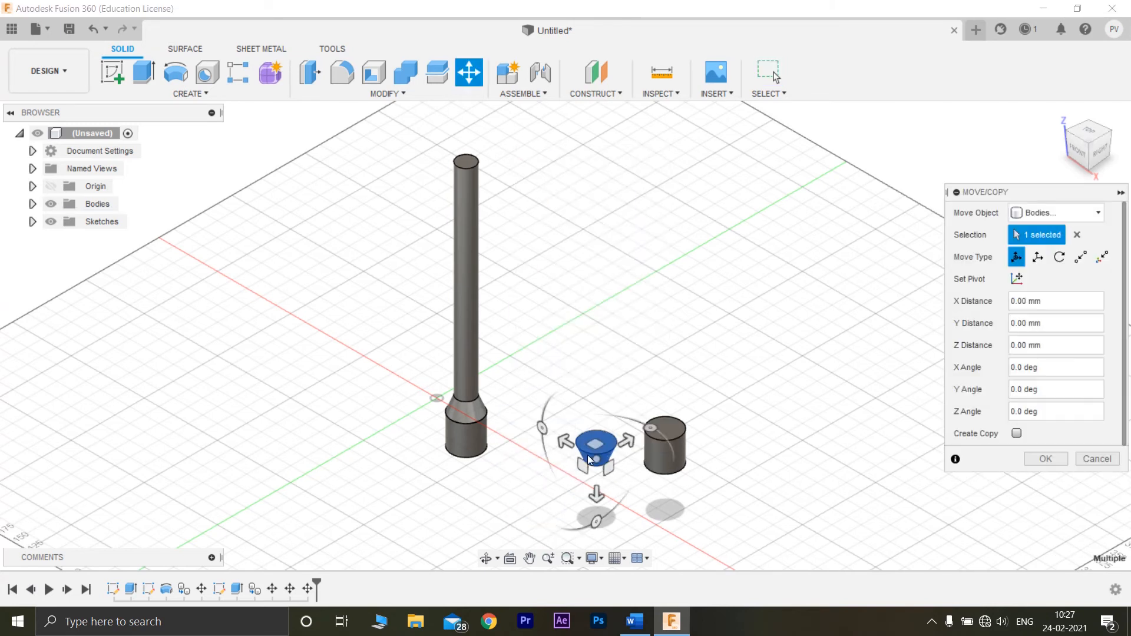
drag(596, 461, 475, 164)
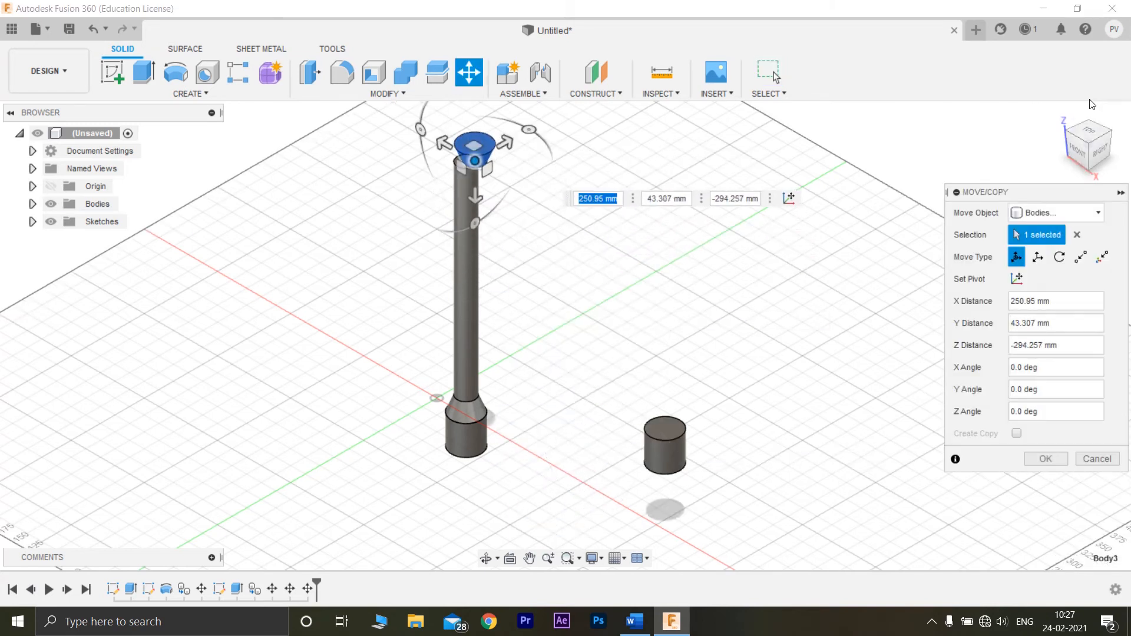
Step: Align the tapered piece with the rod's upper end from the side and back, at about X 218 mm, Y -5 mm and Z -335 mm
click(1086, 155)
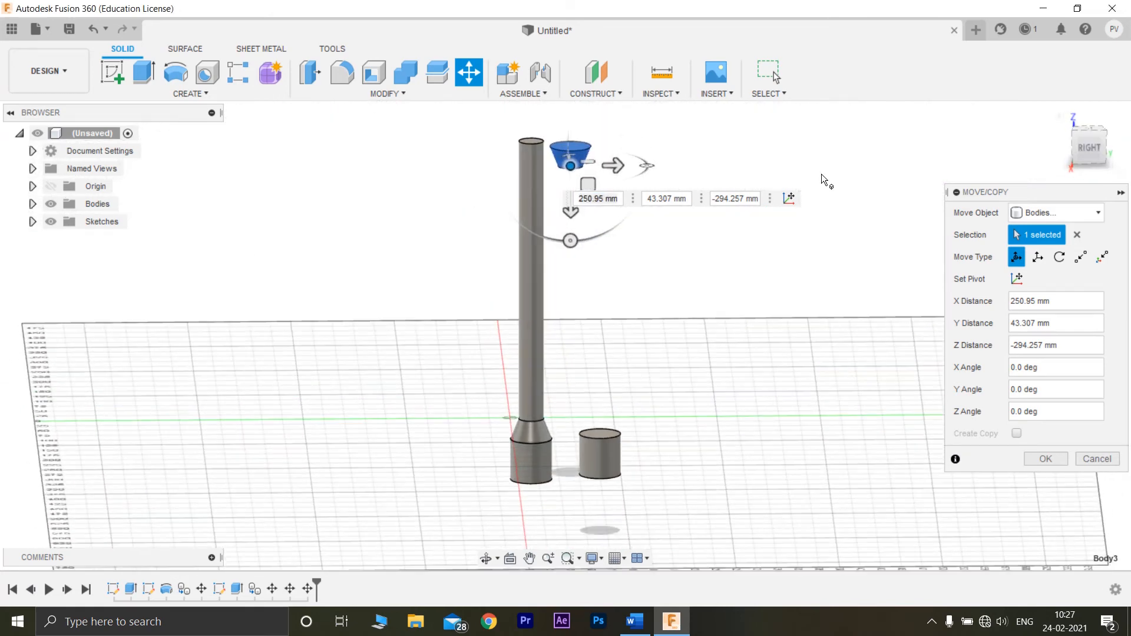
click(1087, 149)
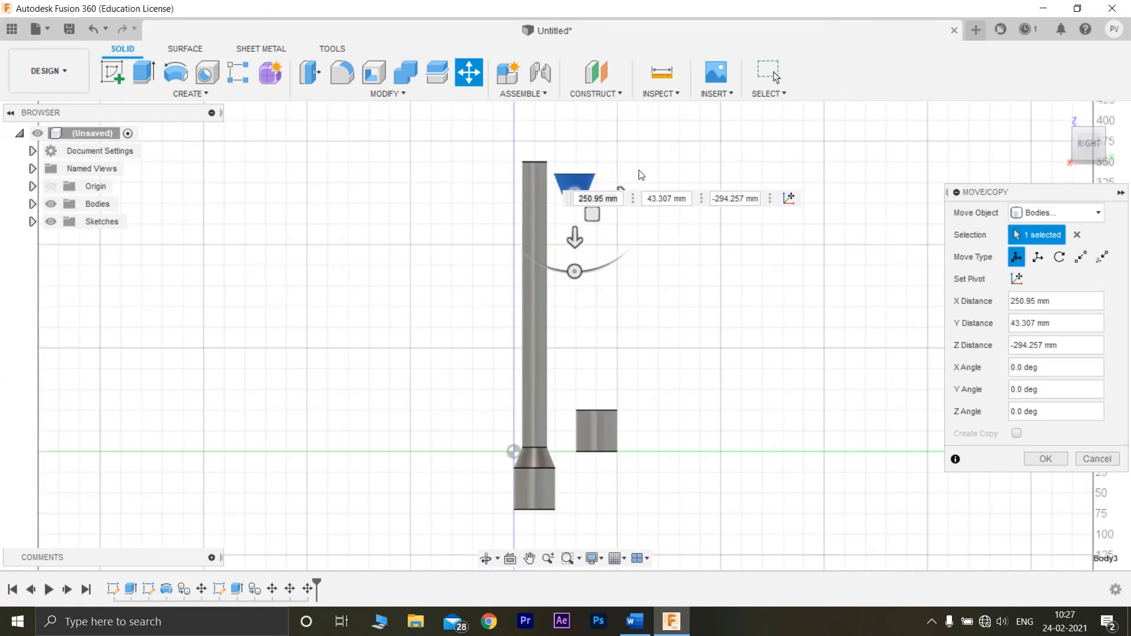
scroll(576, 230, up, 3)
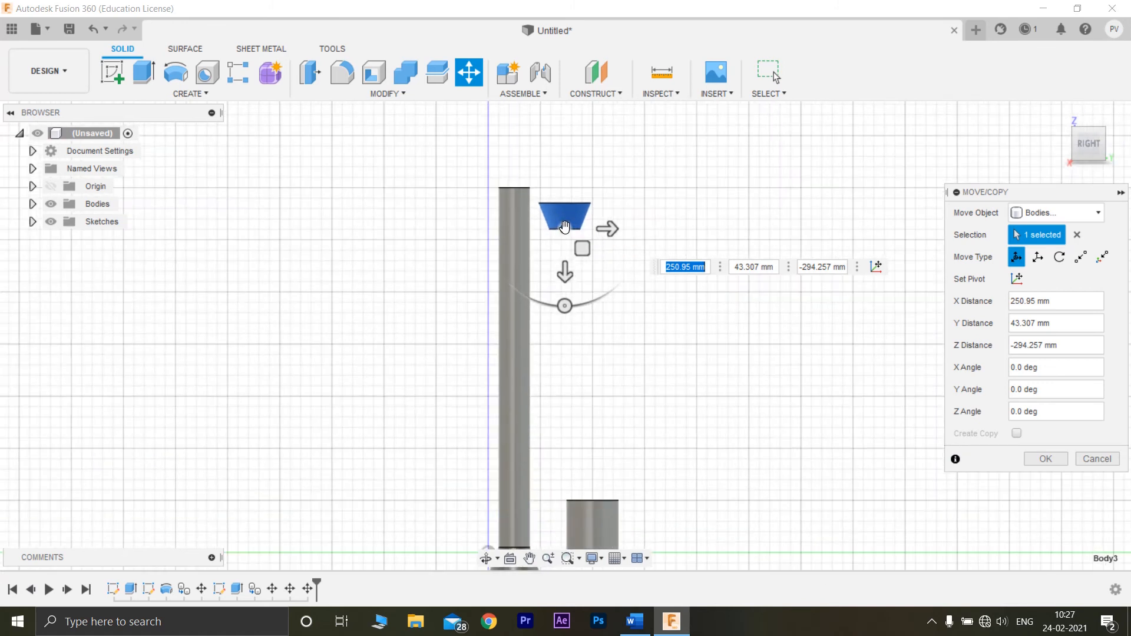
drag(574, 230, 514, 189)
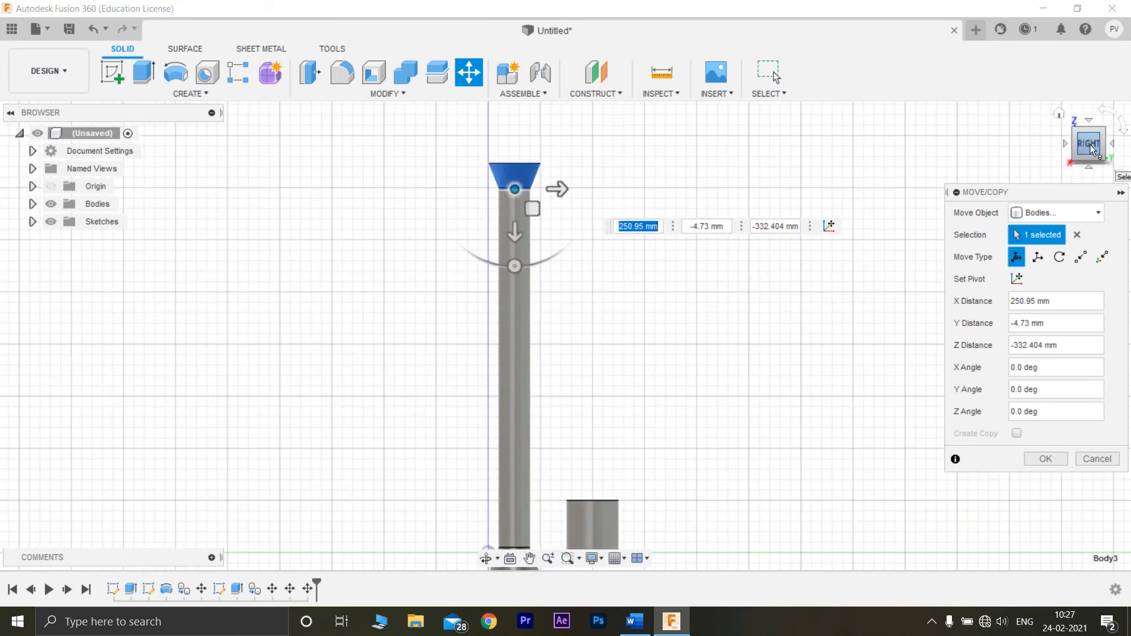
click(1117, 147)
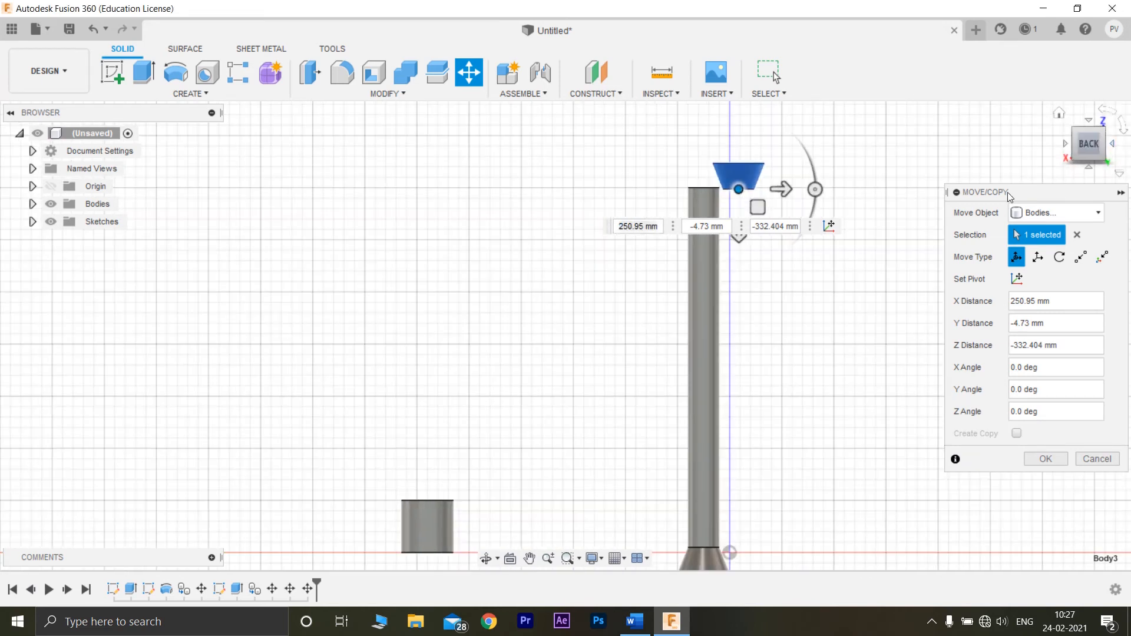
drag(738, 189, 704, 188)
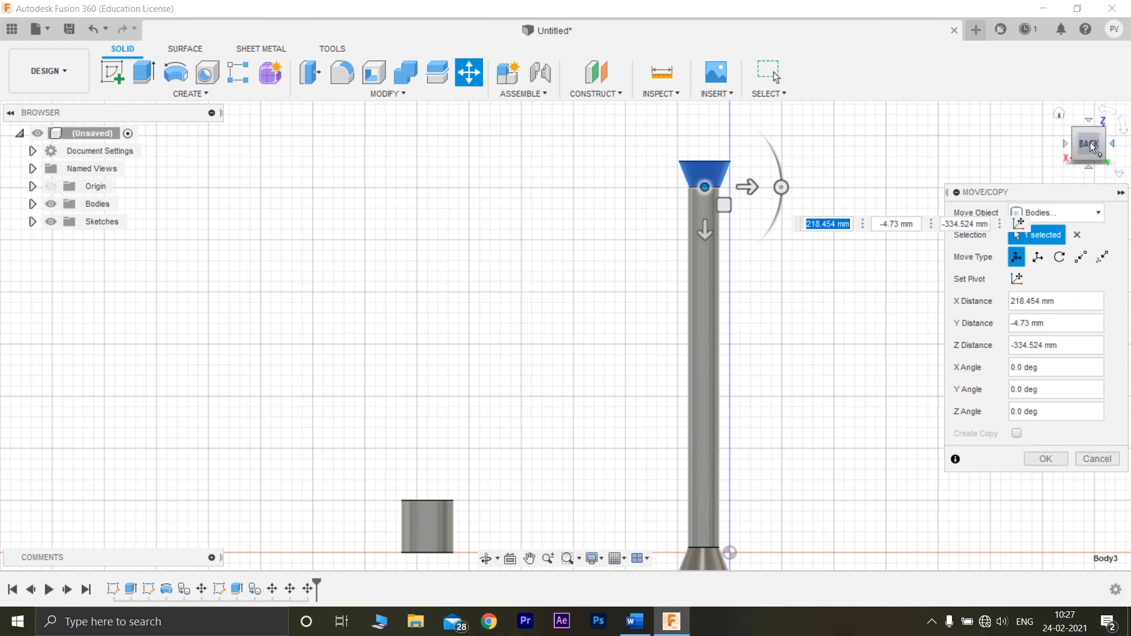
Step: Fine-tune the upper tapered piece to about X 217 mm, Y -5 mm and Z -334 mm so it seats on the rod, and finish the move
click(1110, 145)
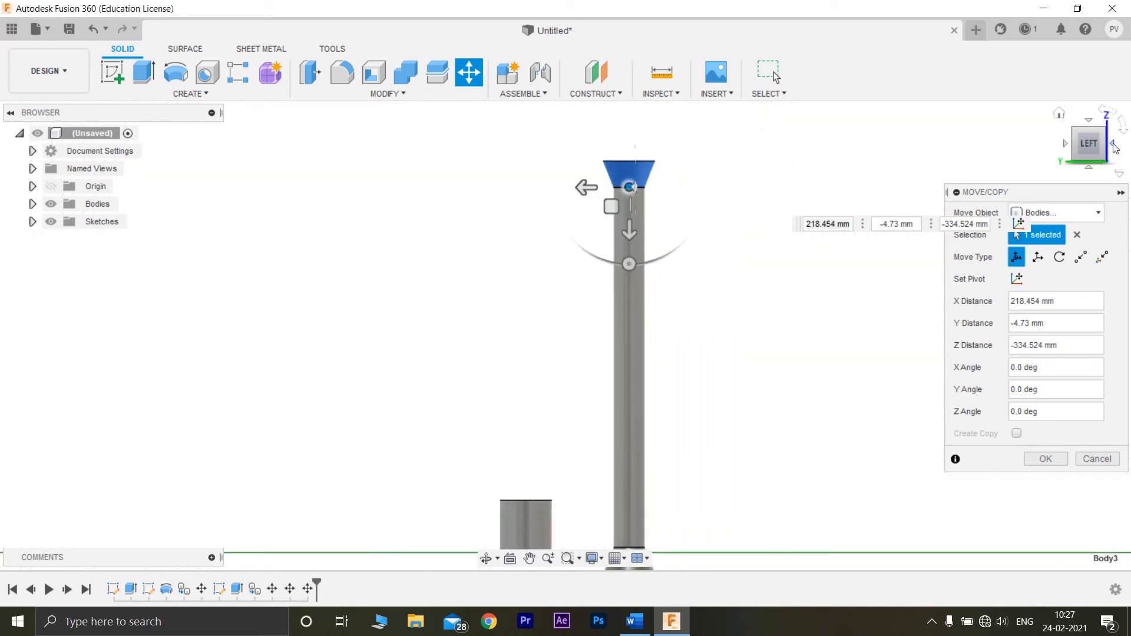
click(1105, 130)
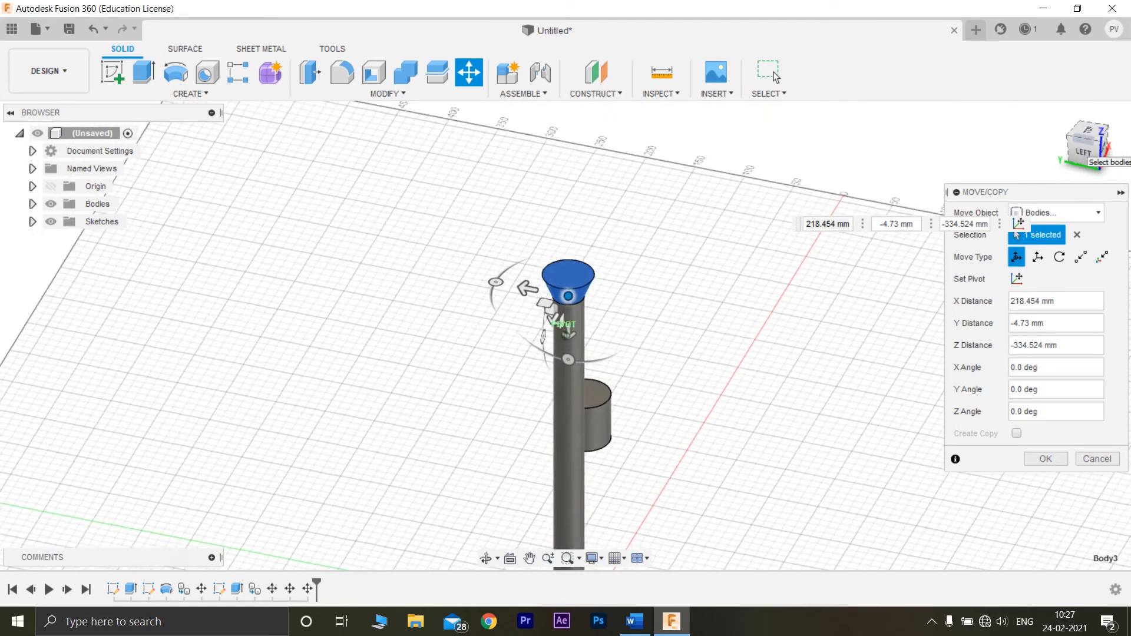
drag(1084, 154, 917, 149)
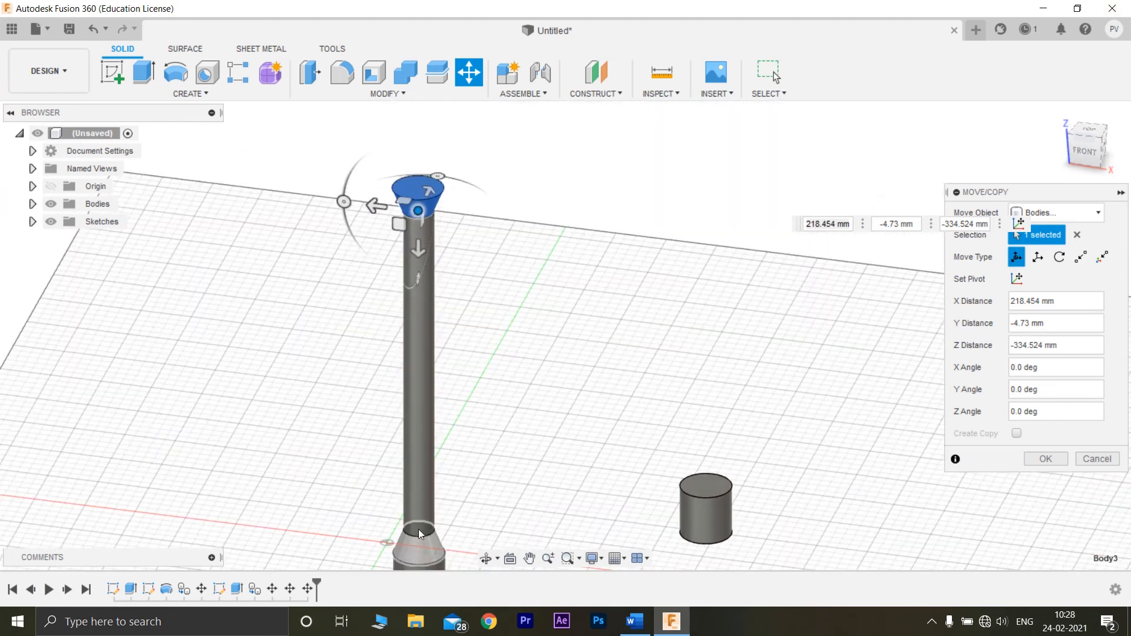
scroll(471, 220, down, 1)
scroll(471, 221, up, 6)
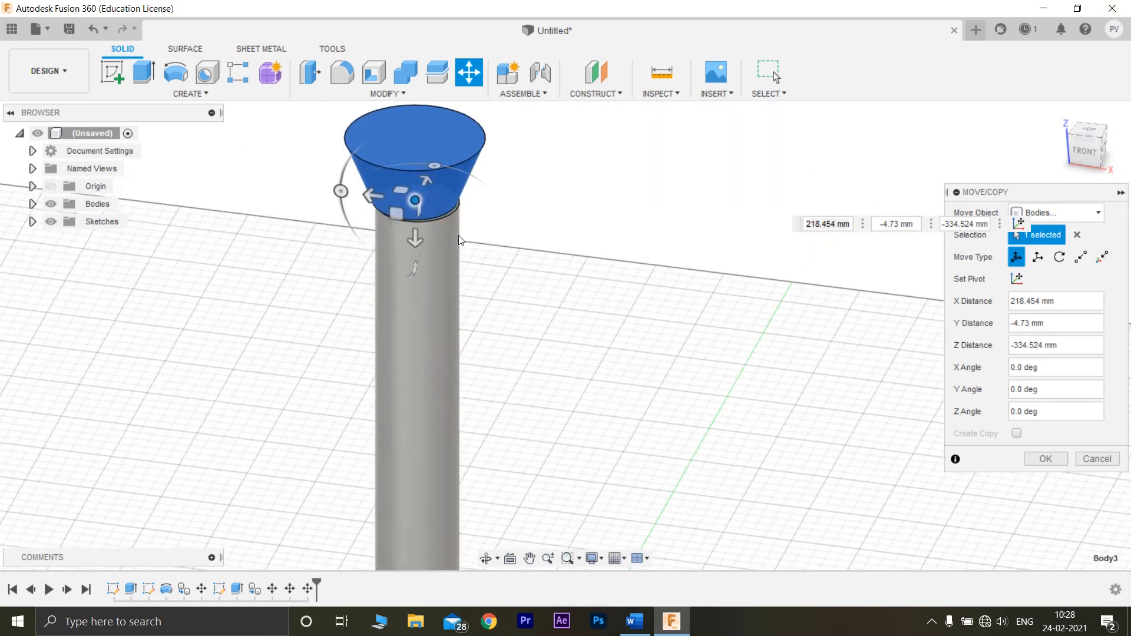
scroll(419, 191, up, 2)
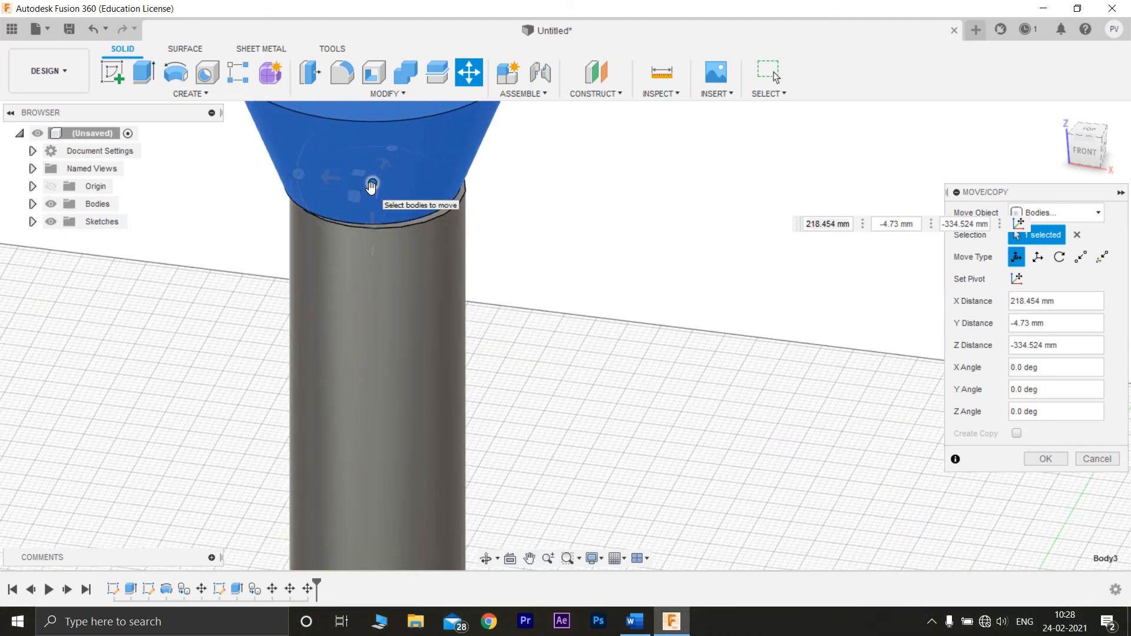
drag(371, 187, 377, 192)
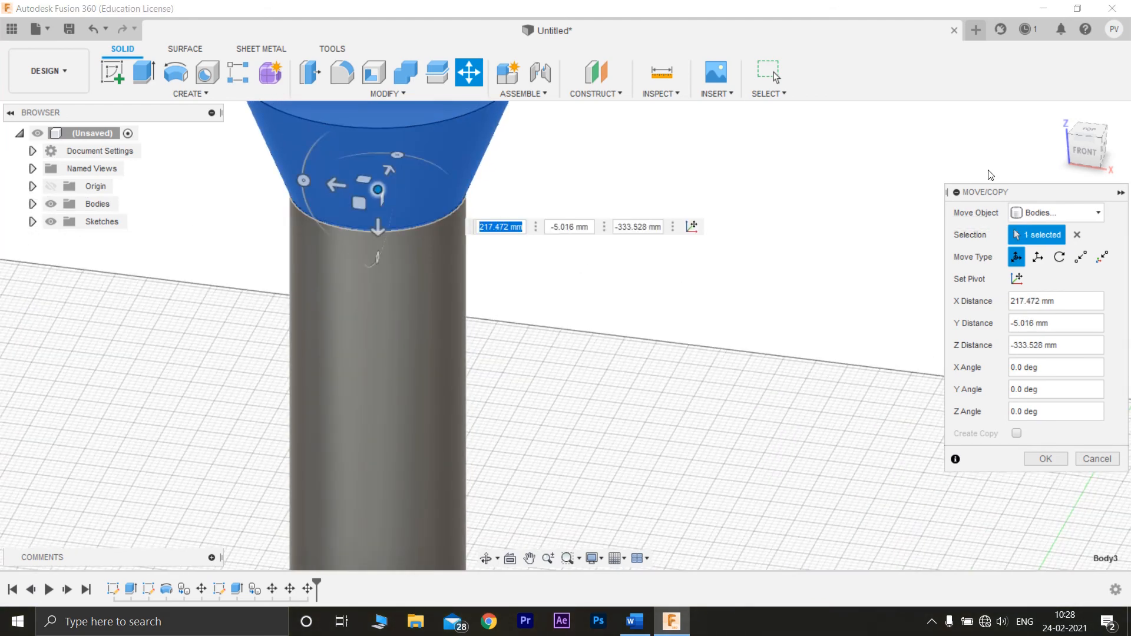
drag(1090, 143, 323, 389)
middle_drag(416, 232, 652, 386)
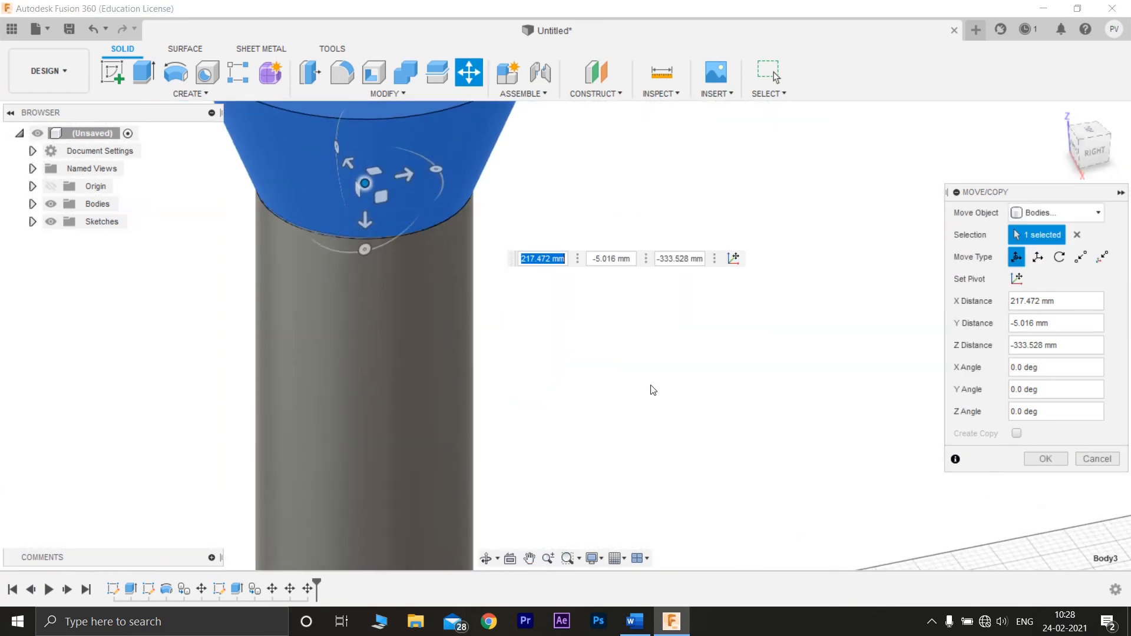
scroll(714, 457, down, 5)
scroll(639, 396, up, 5)
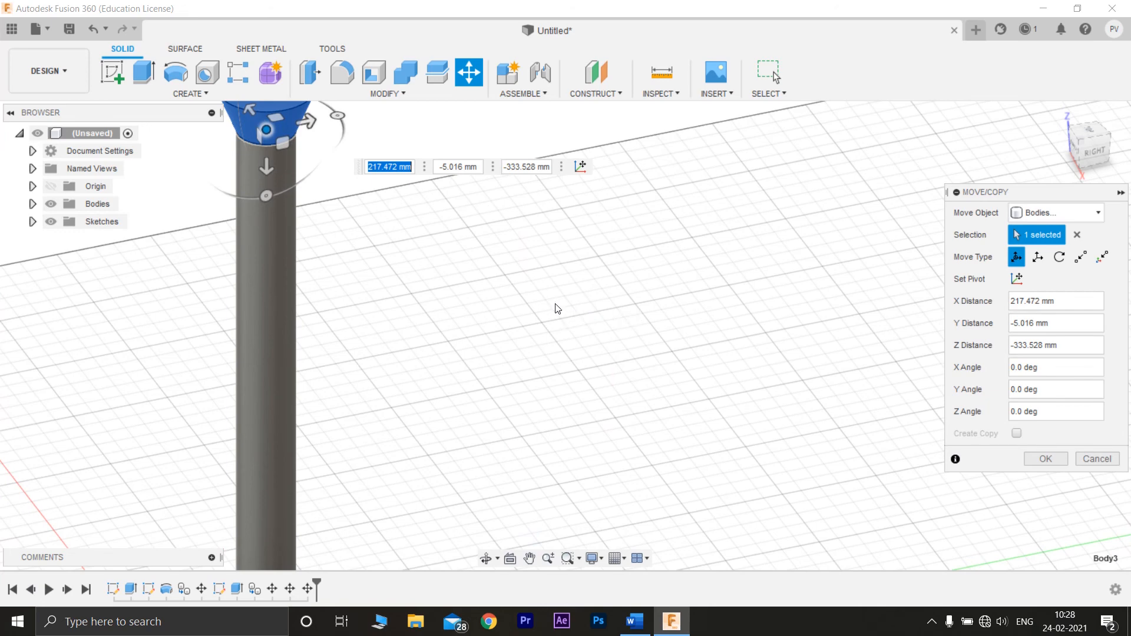
key(Return)
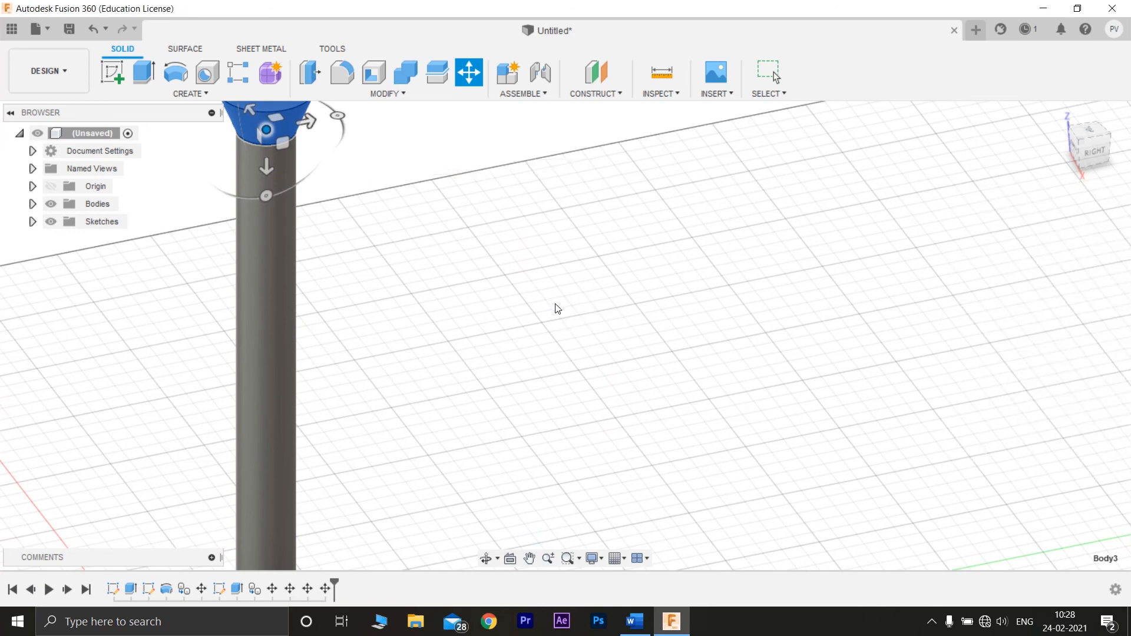
key(Escape)
scroll(555, 308, up, 2)
scroll(571, 334, down, 4)
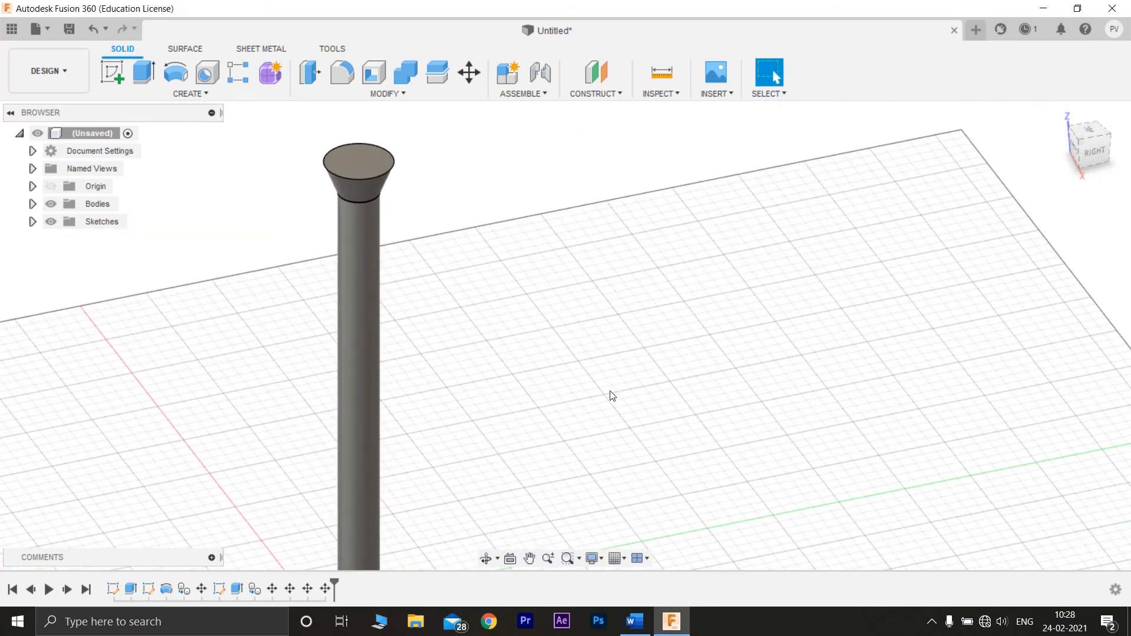
middle_drag(612, 396, 533, 427)
drag(439, 433, 410, 529)
right_click(459, 461)
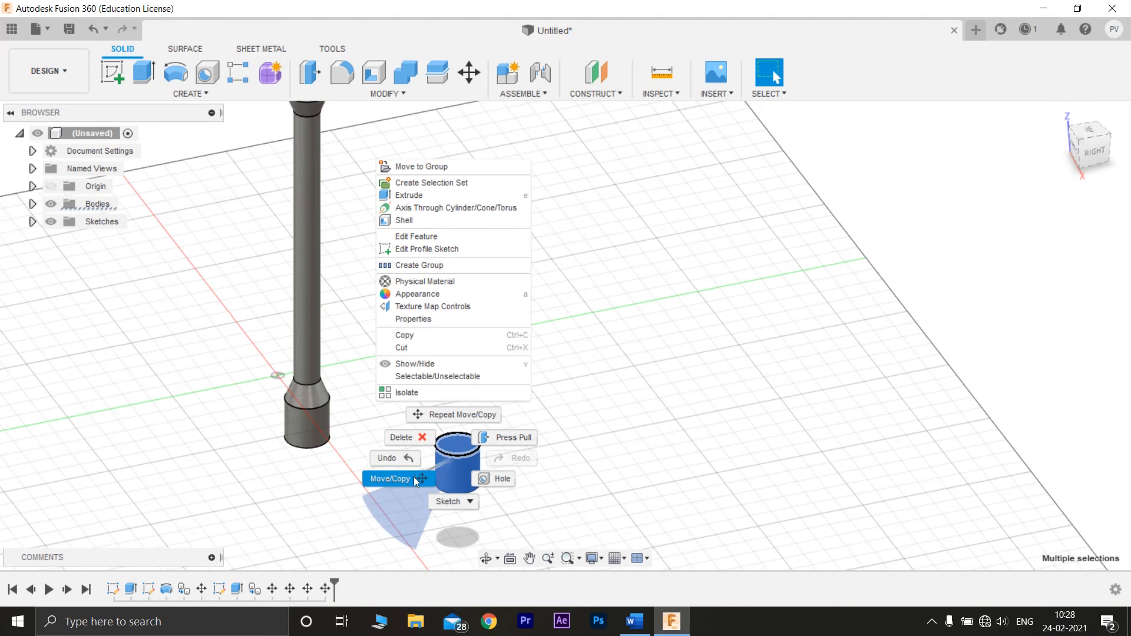
click(407, 477)
click(465, 496)
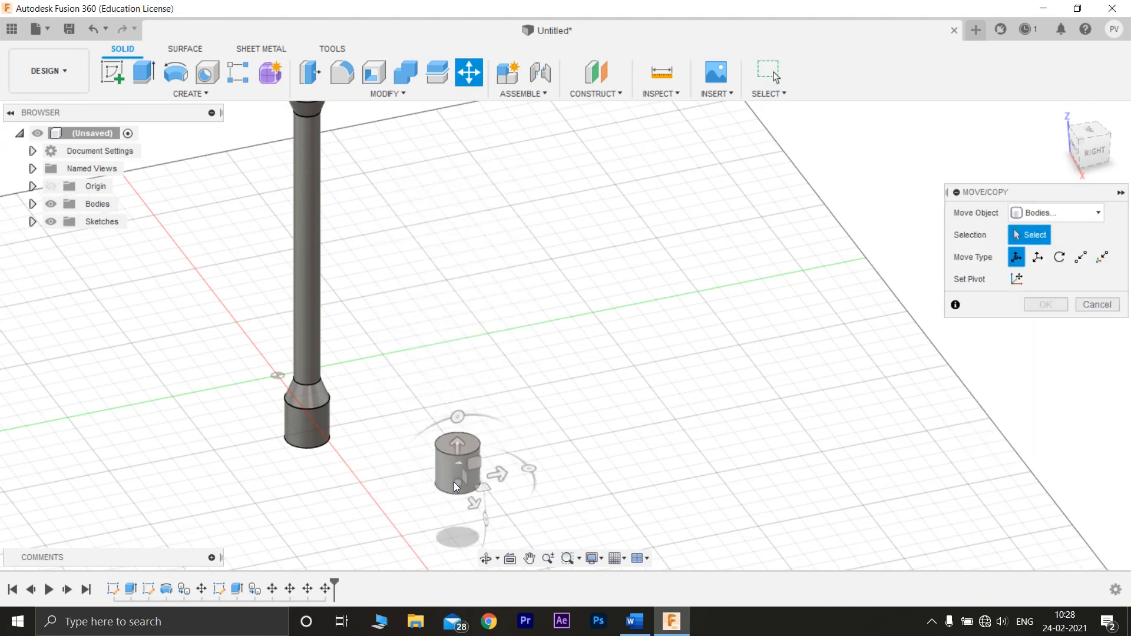
right_click(454, 482)
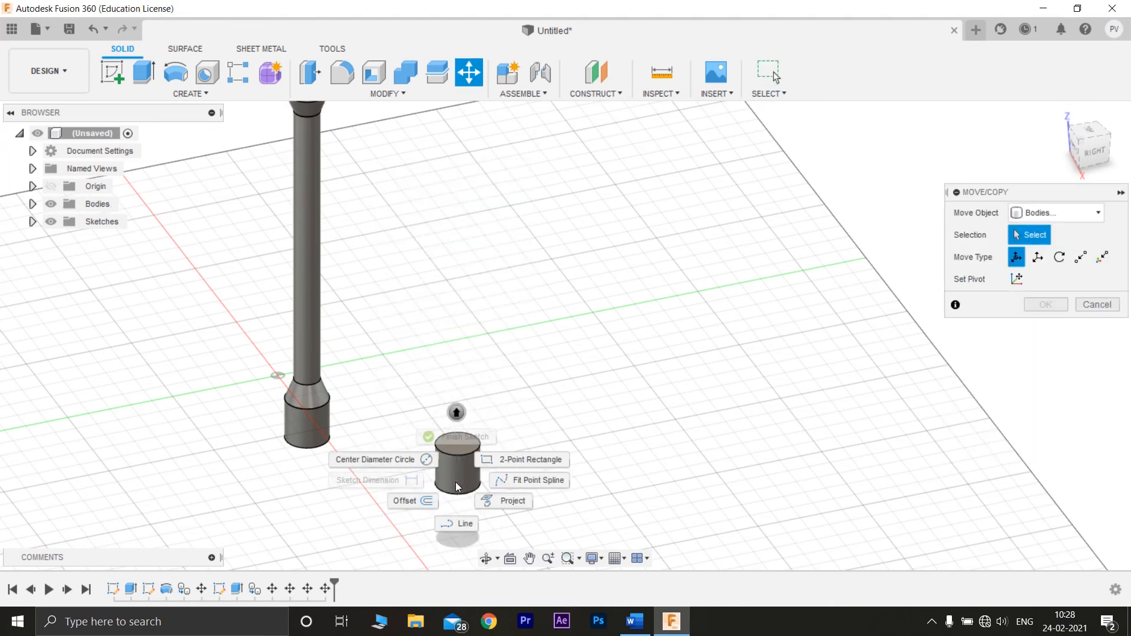
click(455, 482)
right_click(456, 483)
click(412, 504)
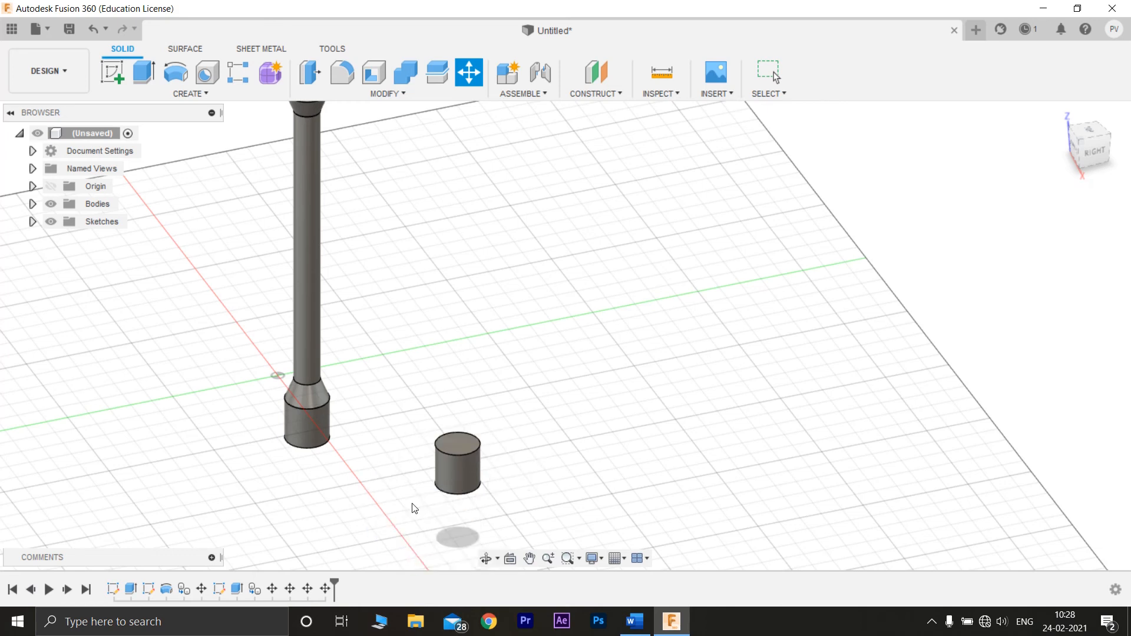
Step: Move the remaining cylinder onto the upper tapered piece, about 266 mm in X, -74 mm in Y and -374 mm in Z
click(457, 482)
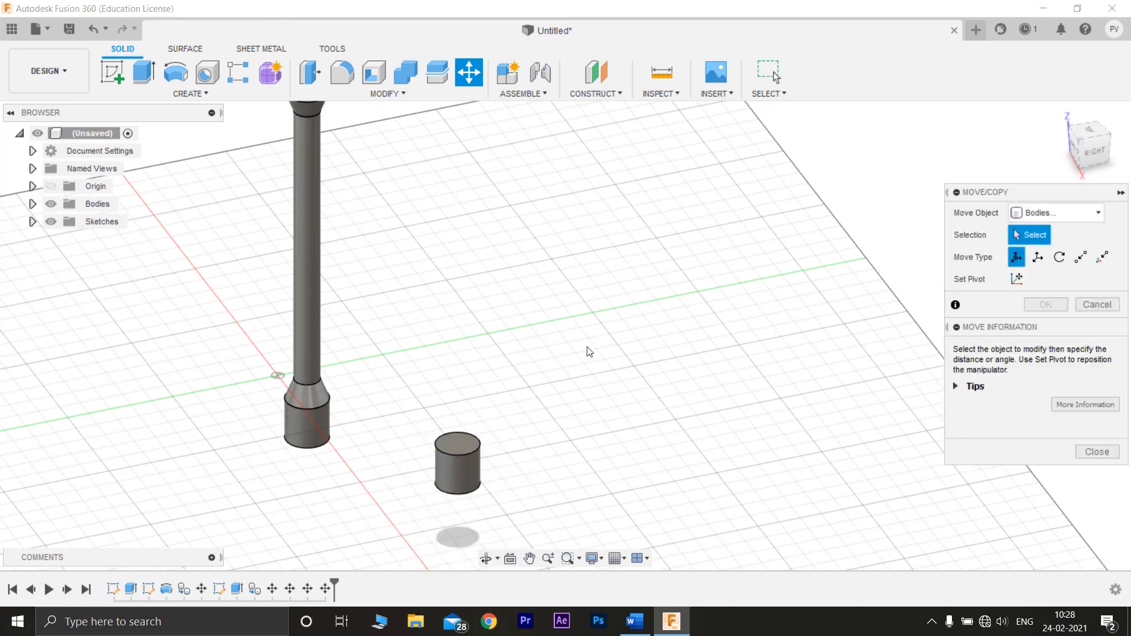
drag(501, 366, 388, 133)
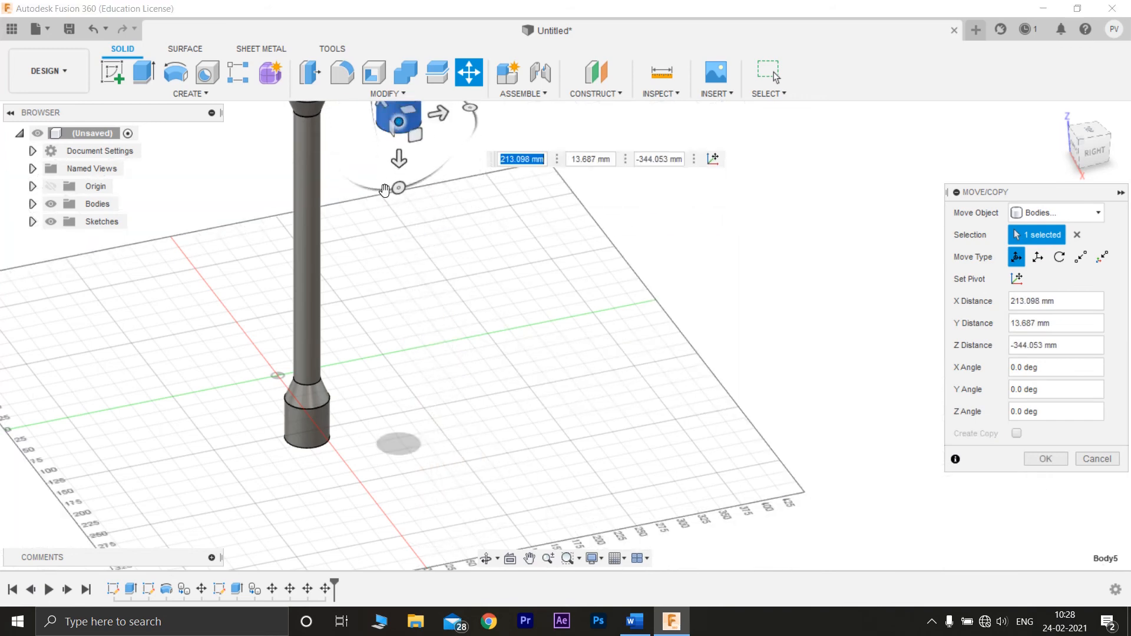
middle_drag(388, 133, 456, 387)
drag(464, 317, 373, 286)
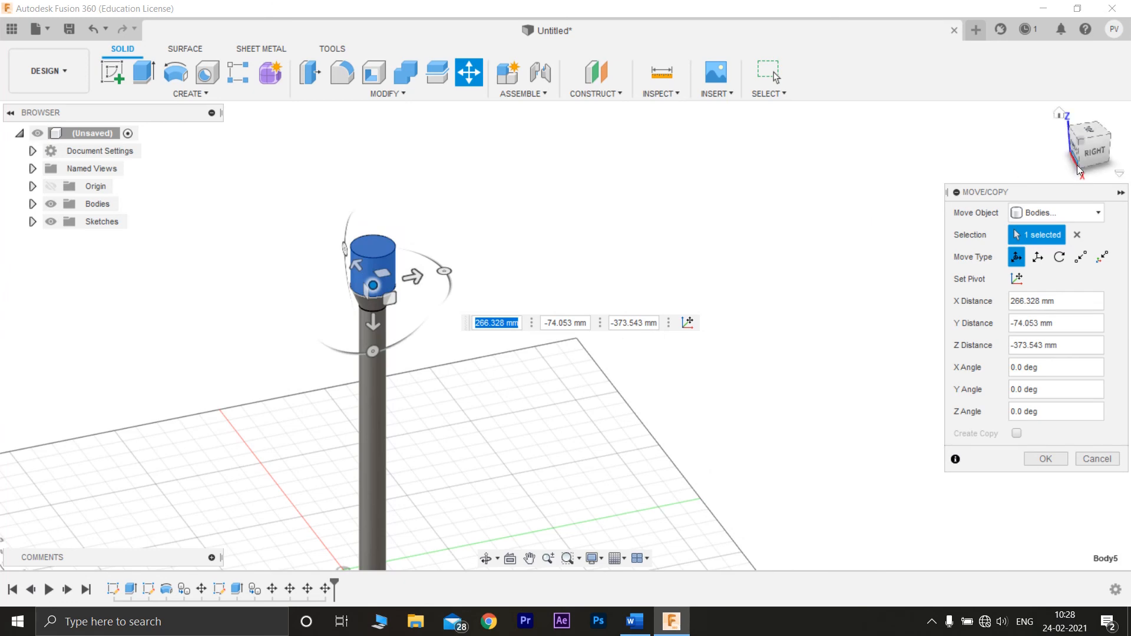
Step: Align the cylinder's lower face with the taper's wide face from the left side, at about Y -75 mm and Z -374.5 mm
click(1090, 148)
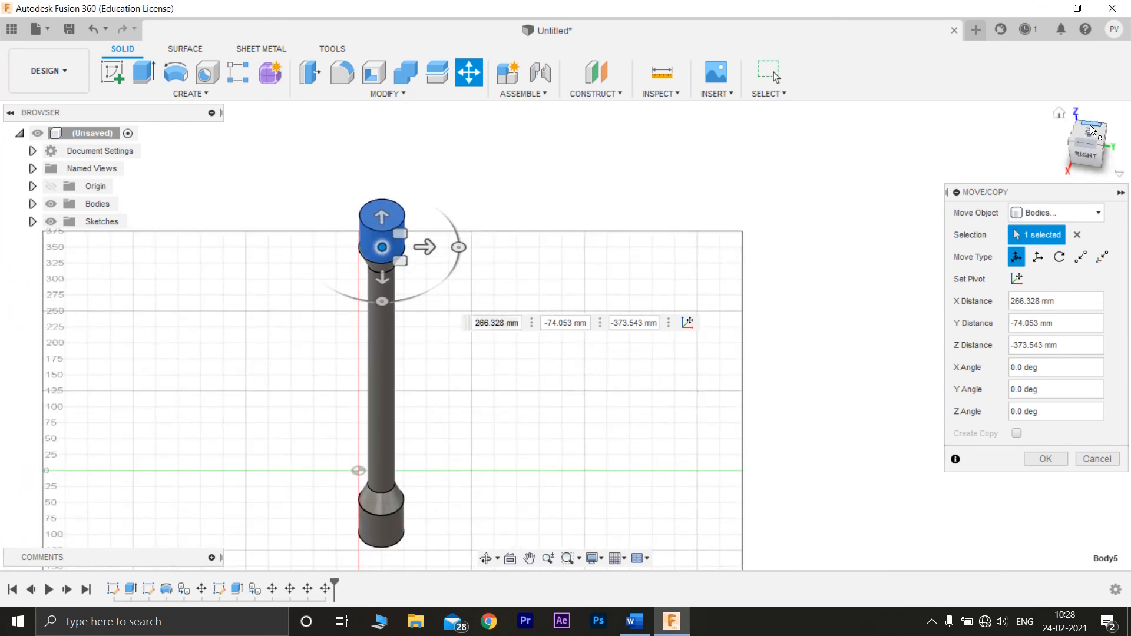
click(1090, 129)
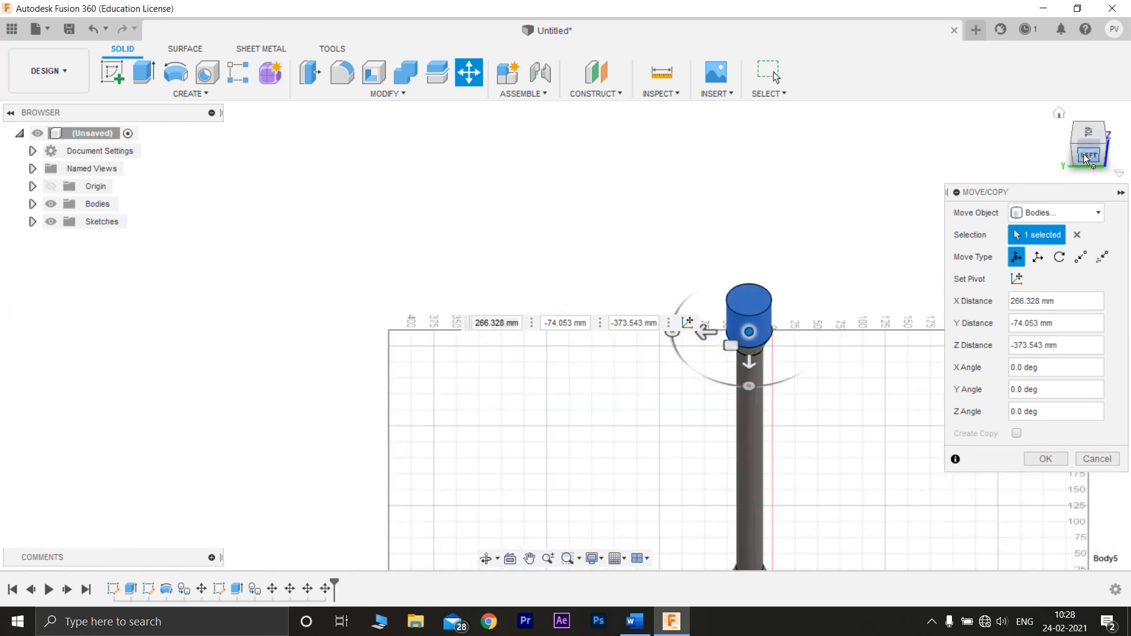
click(1086, 155)
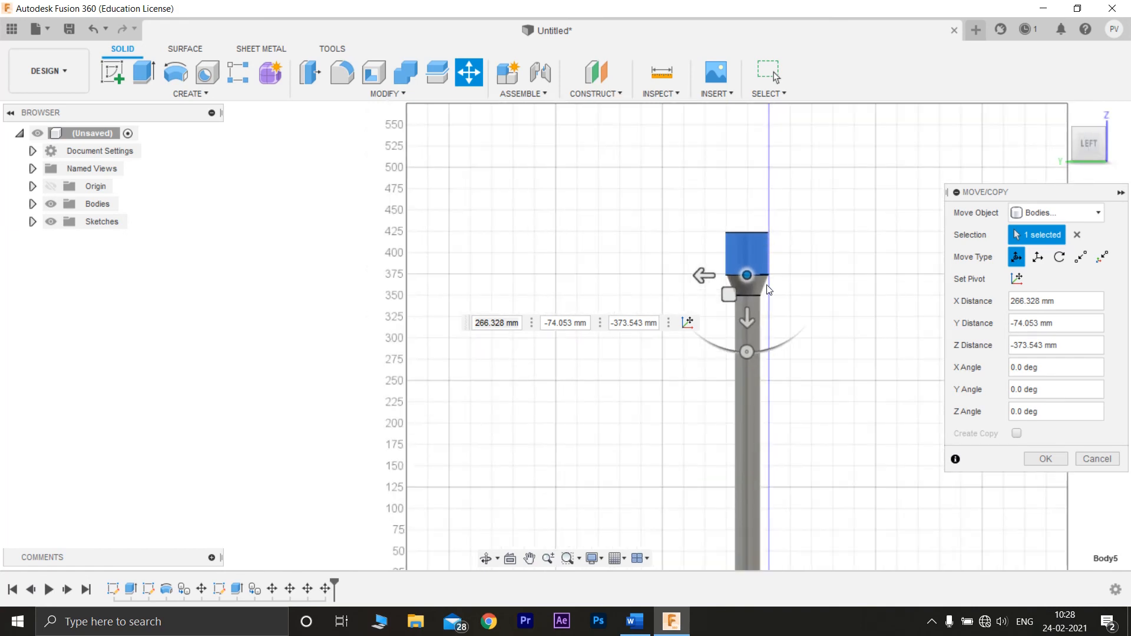
scroll(769, 288, up, 10)
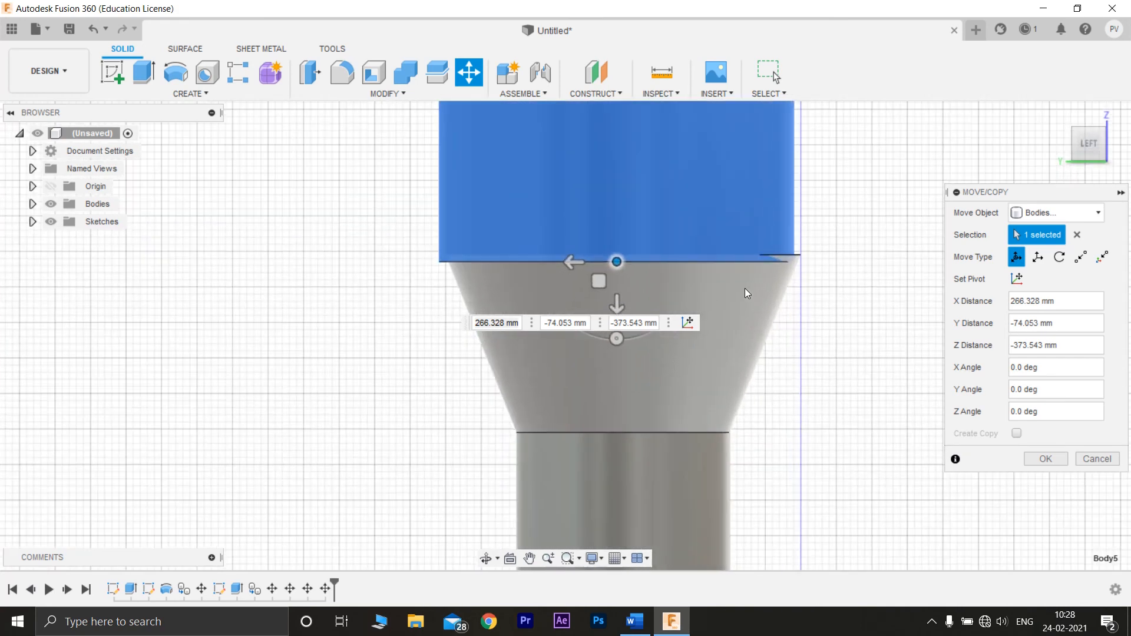
drag(616, 261, 622, 256)
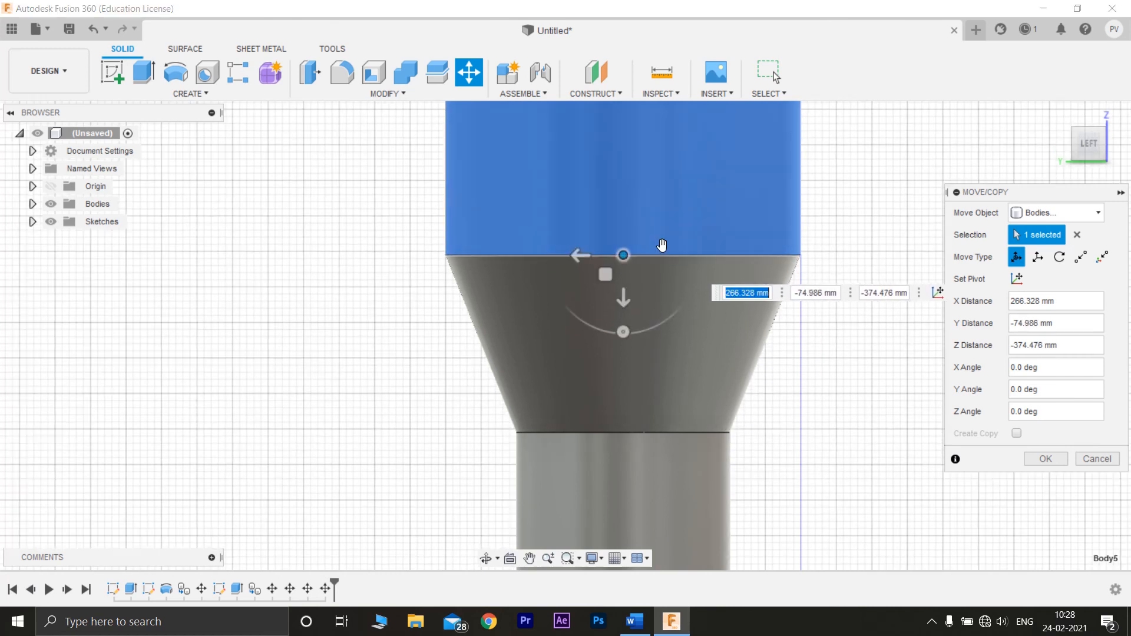
Step: Shift the cylinder about -1.35 mm in X from the back so its sides line up with the taper's wide face
click(1060, 146)
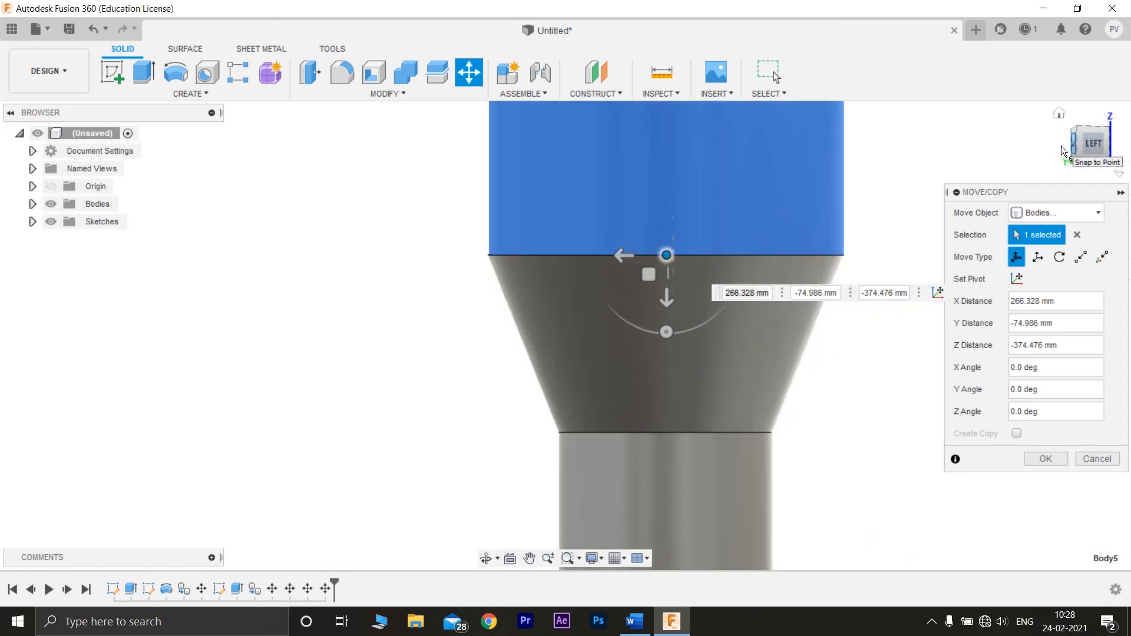
middle_drag(717, 357, 303, 374)
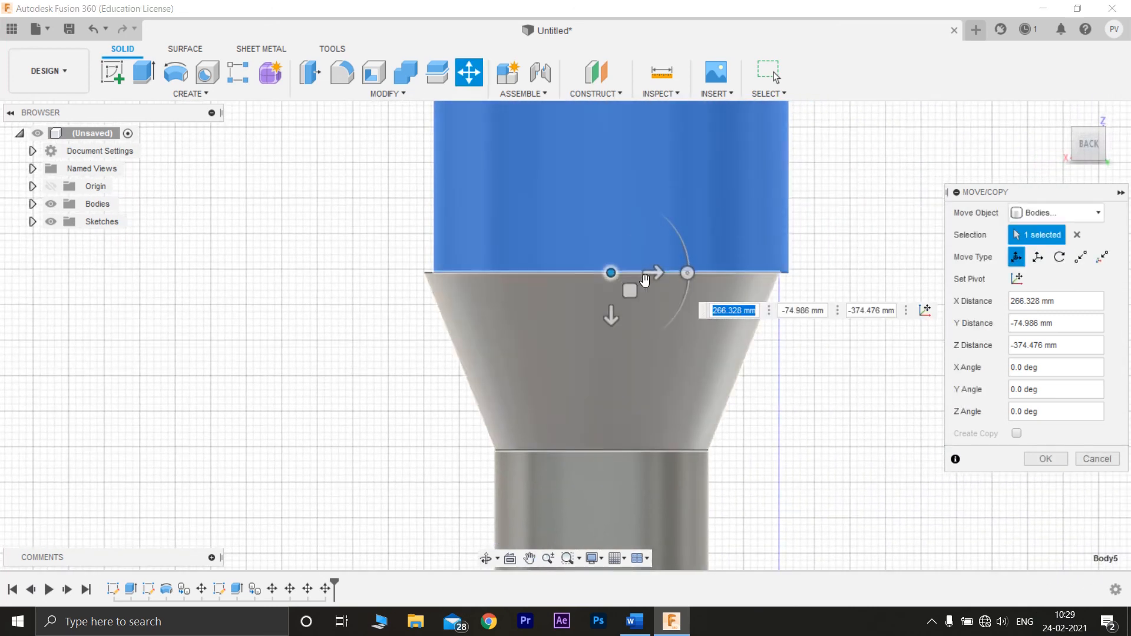
drag(624, 291, 621, 291)
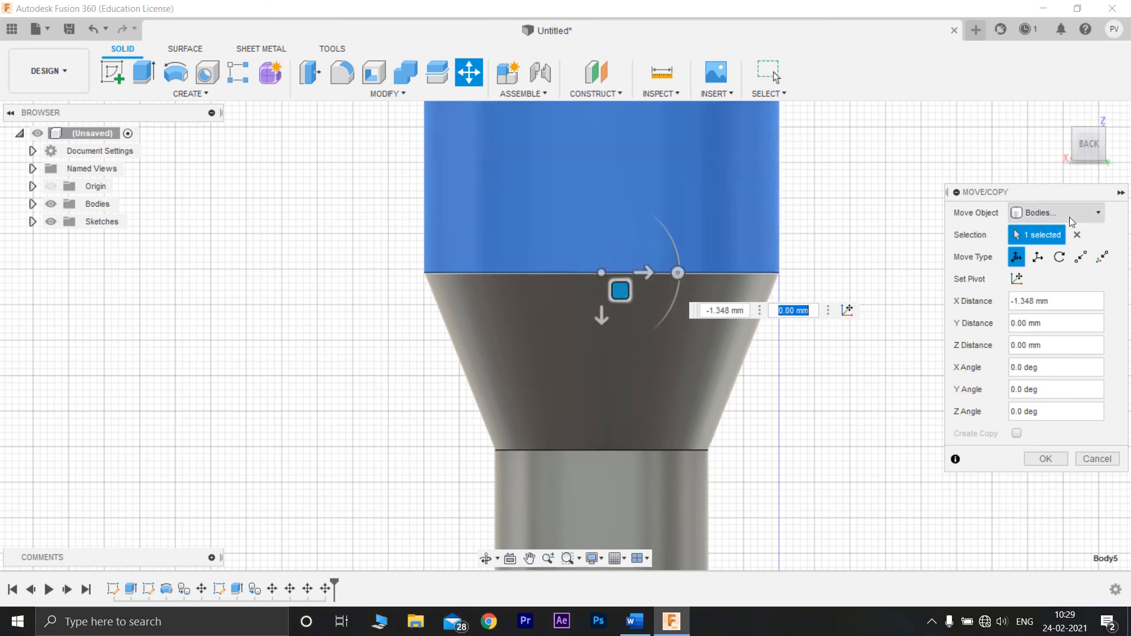
Step: Check the cylinder's seating on the taper from the left, front, back and top, and finish the move
click(1114, 151)
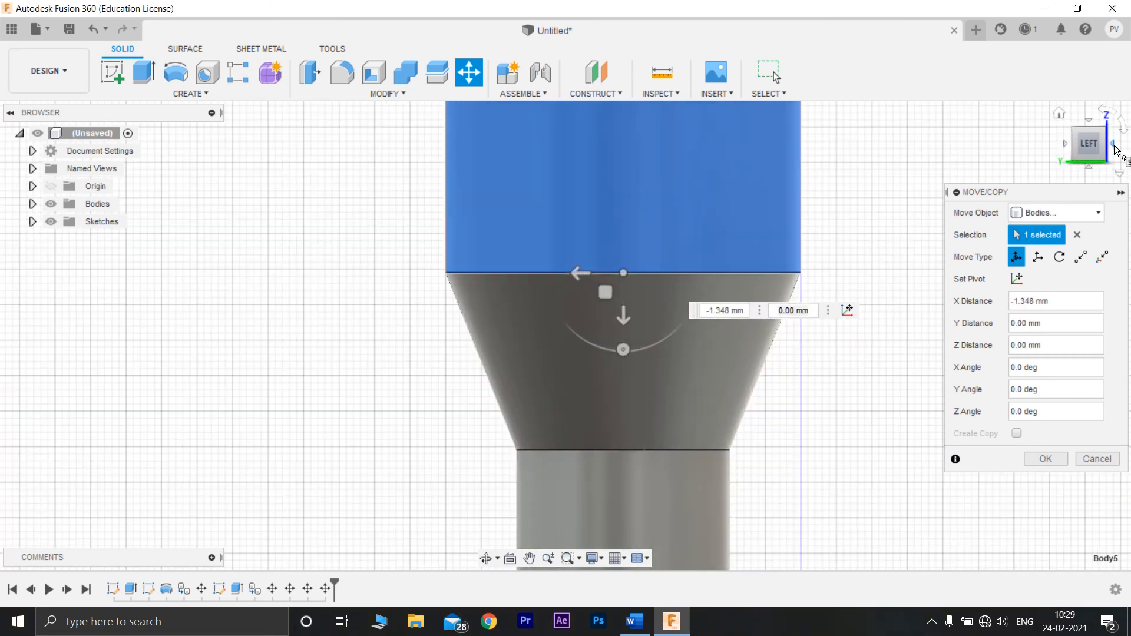
click(1091, 144)
click(1084, 168)
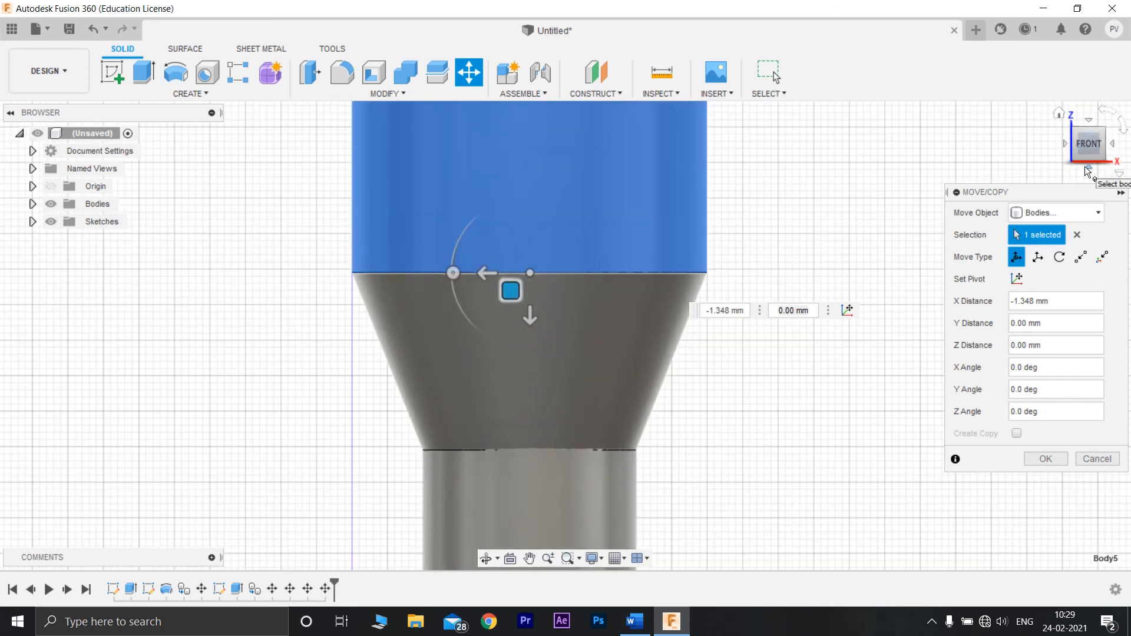
click(1084, 168)
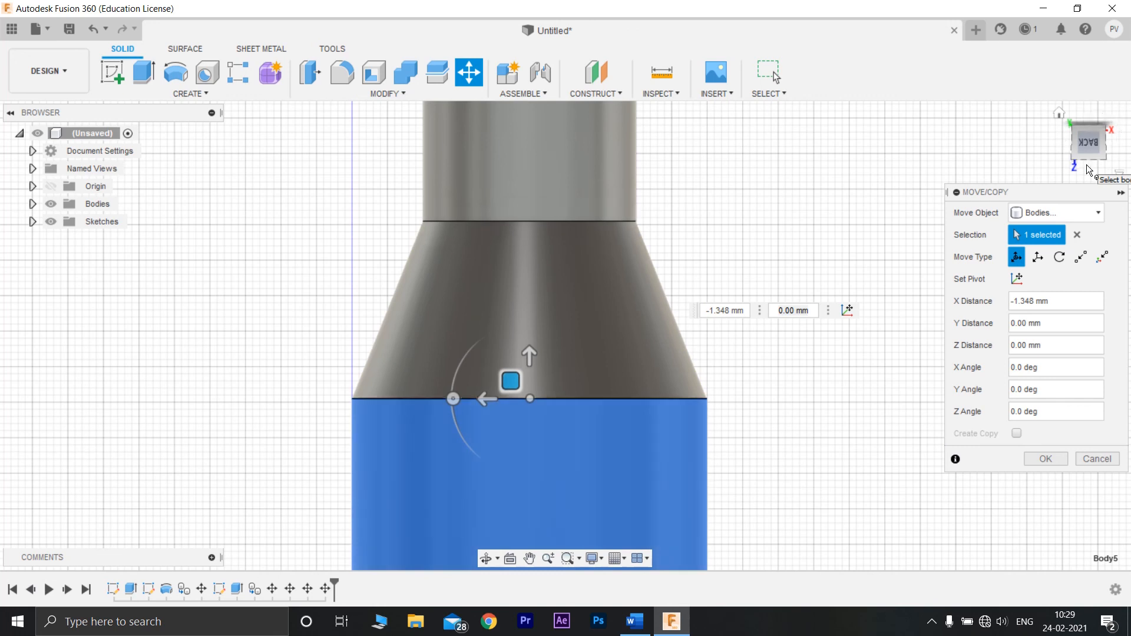
click(1089, 169)
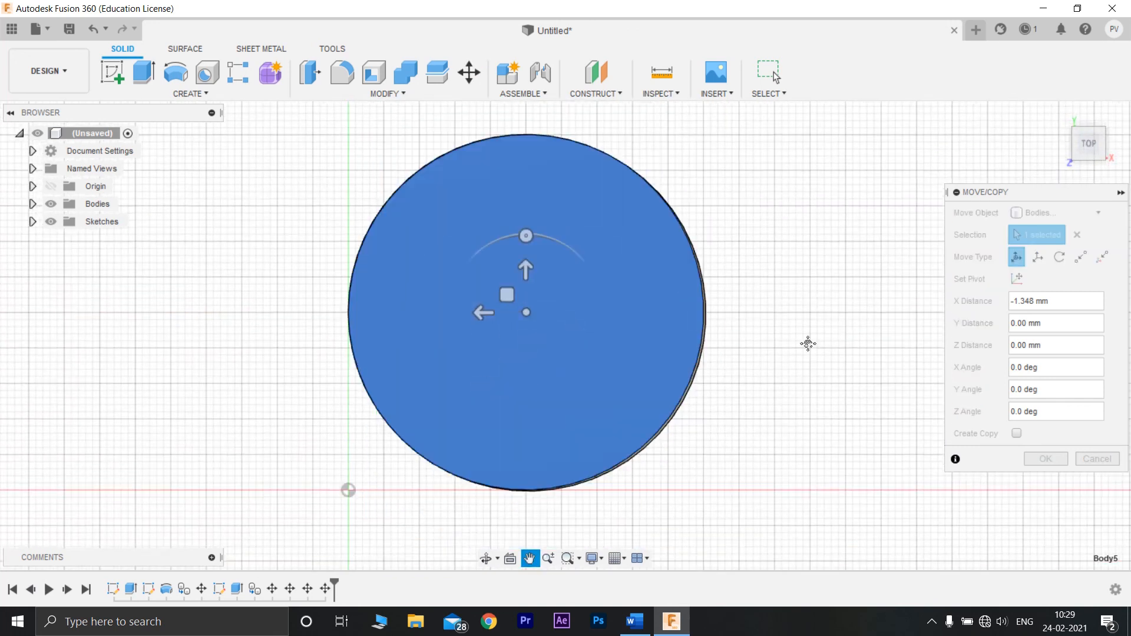
click(1099, 157)
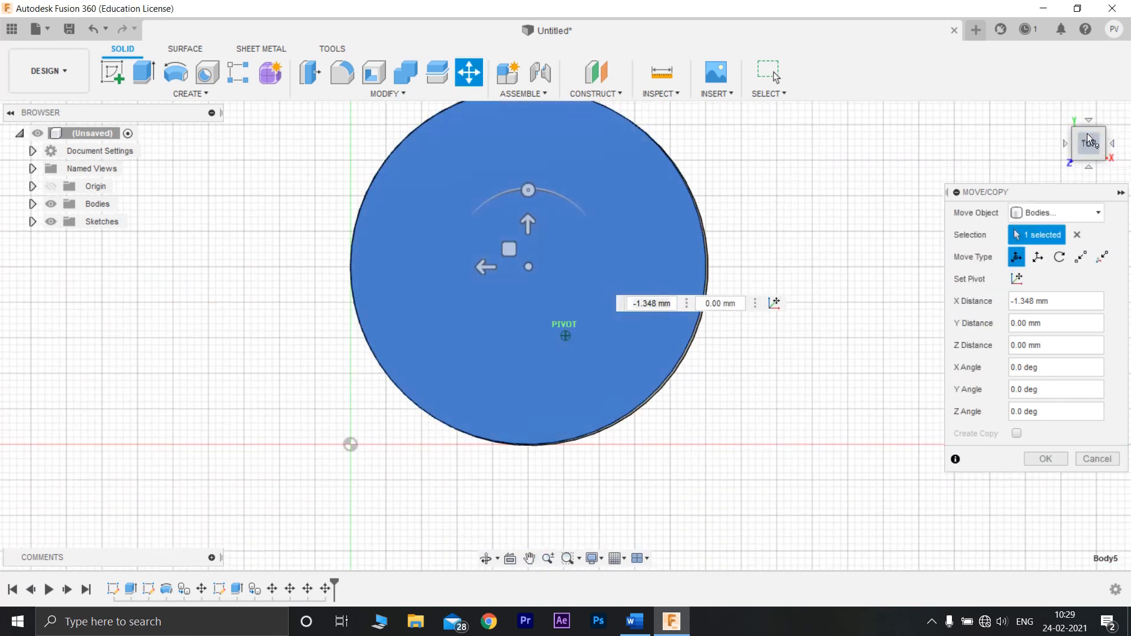
click(773, 72)
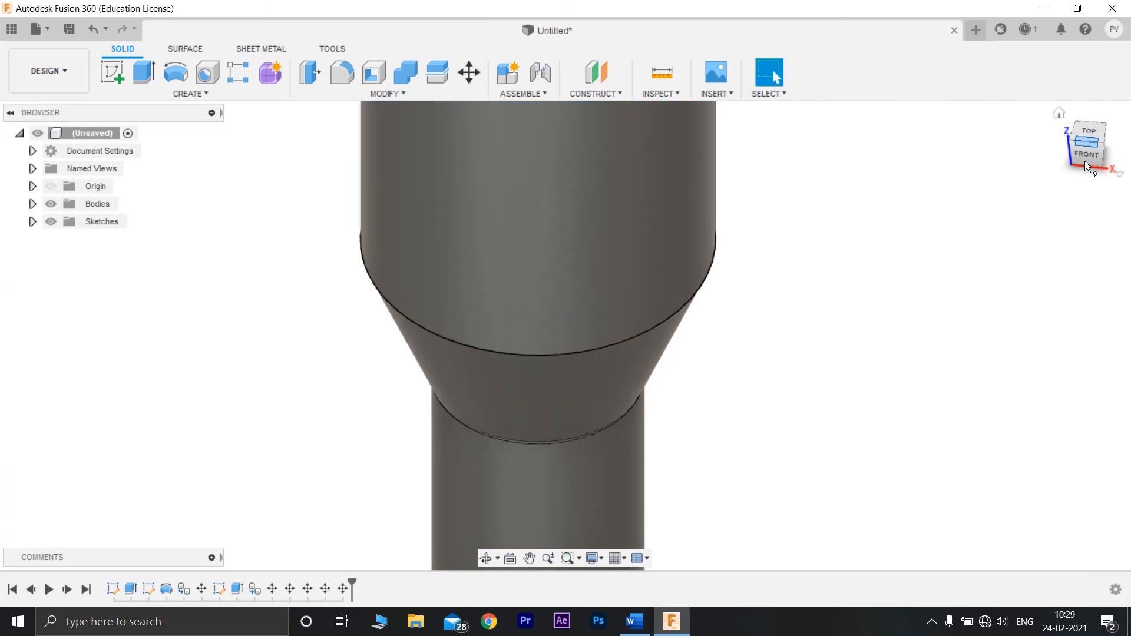
Step: Examine the assembled rod over its full length, including the tapers and cylinders at both ends
scroll(937, 336, down, 4)
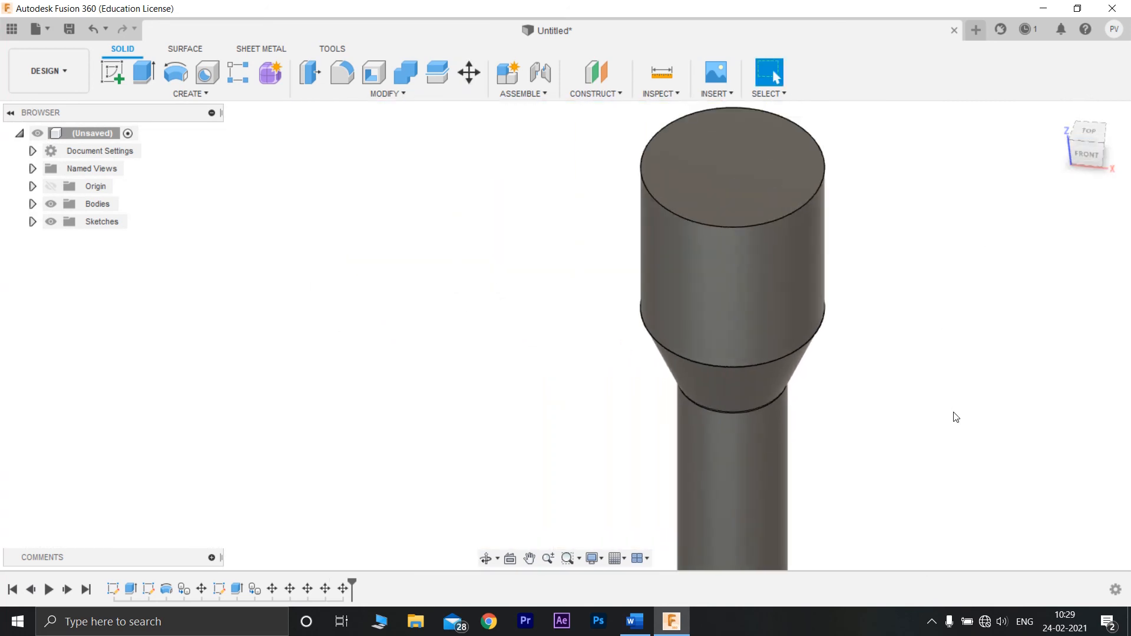
middle_drag(954, 417, 833, 346)
scroll(884, 395, down, 5)
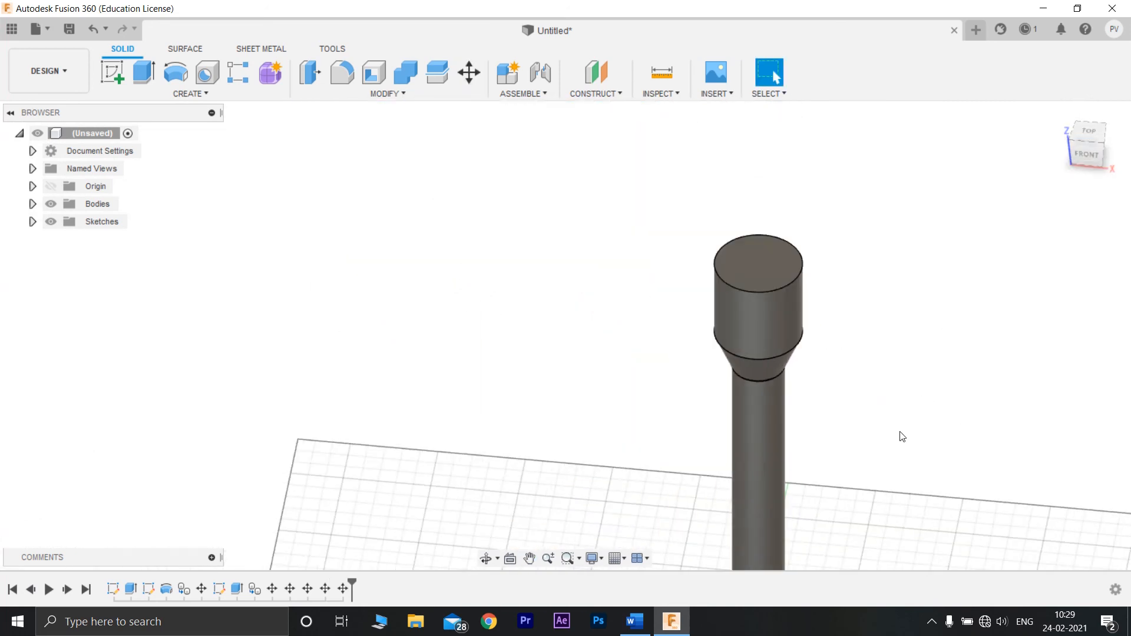
middle_drag(901, 434, 723, 336)
scroll(810, 396, down, 3)
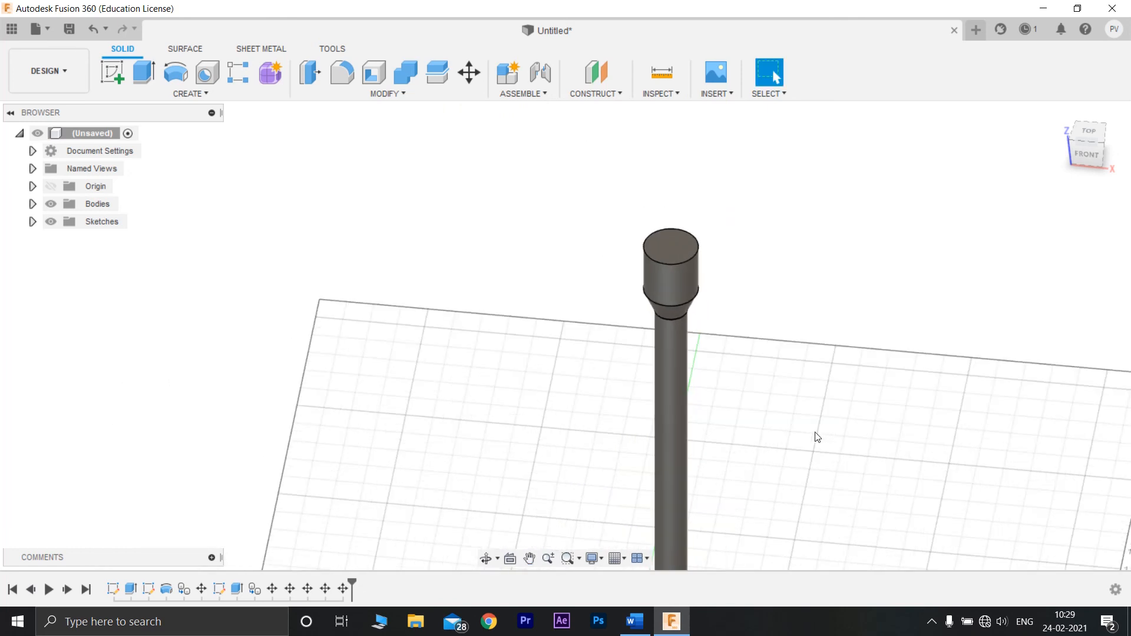
middle_drag(812, 434, 716, 325)
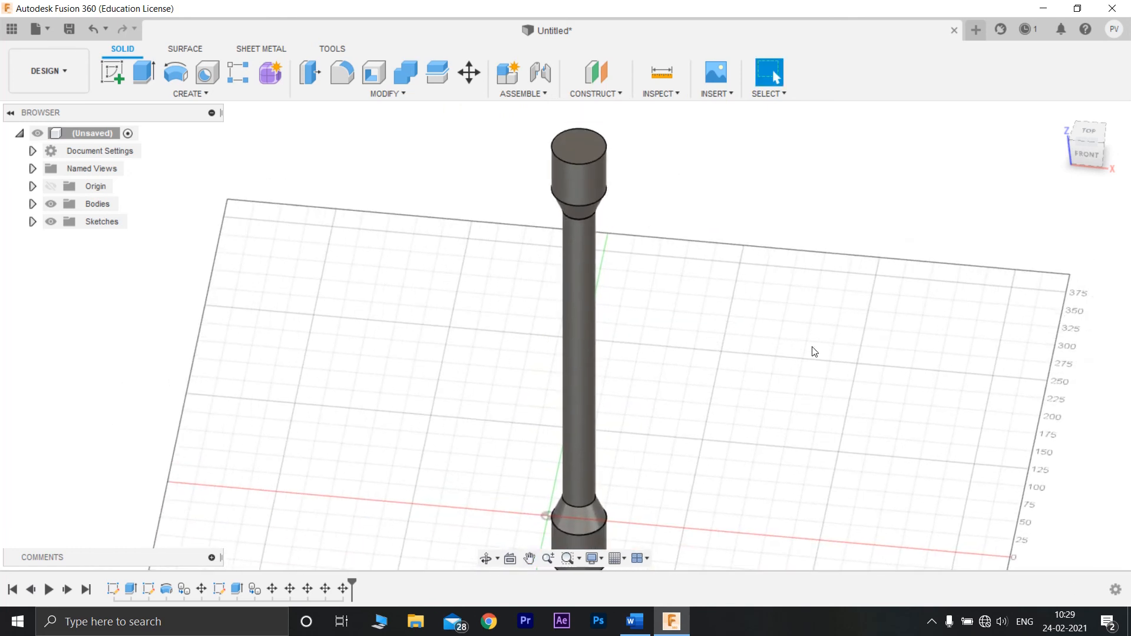
scroll(802, 371, down, 2)
middle_drag(808, 391, 732, 366)
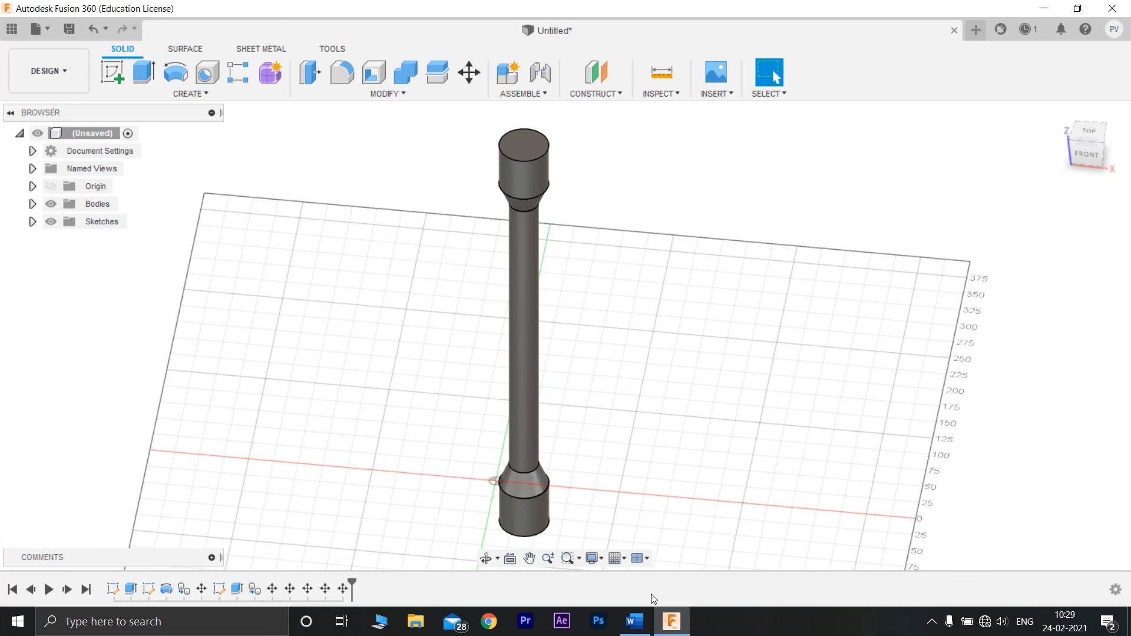
click(648, 559)
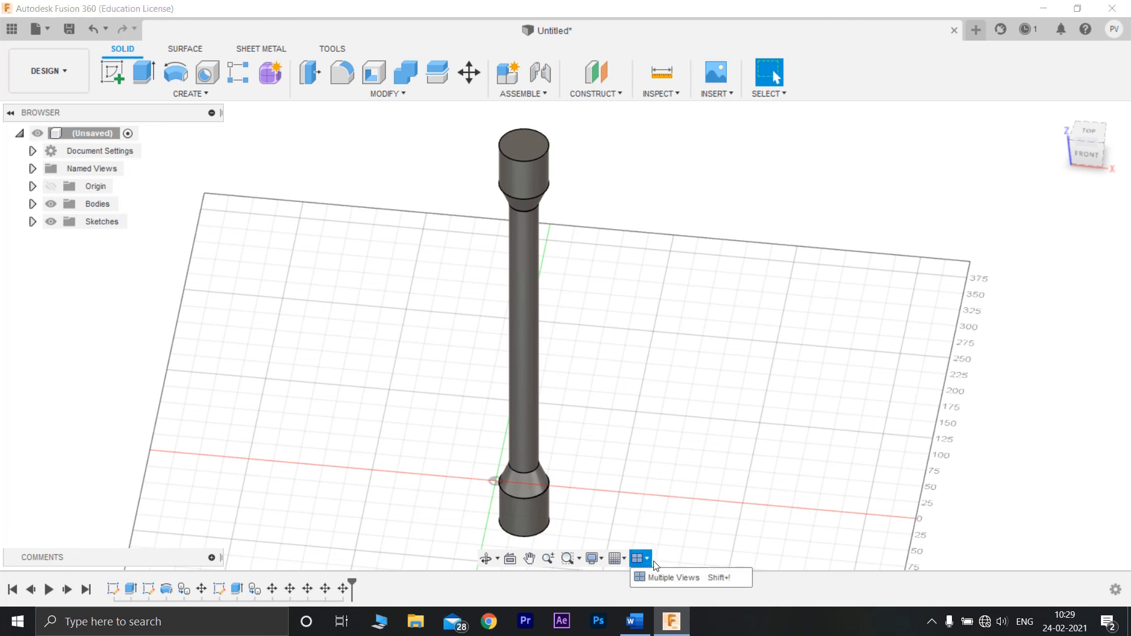